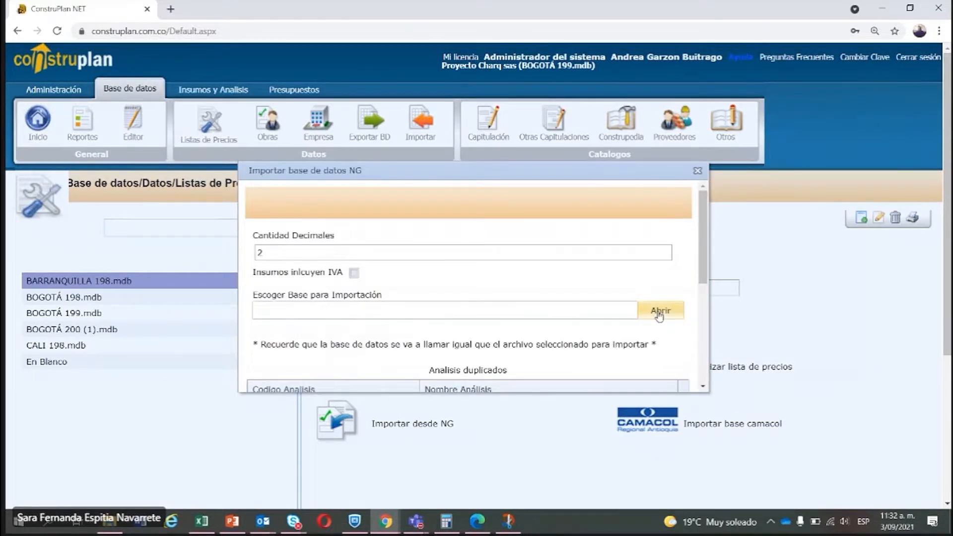
Import the MEDELLIN 199.mdb price list from the BD 199 folder under SARA > LEGIS > Base de datos, then close the import dialog.
left_click(659, 314)
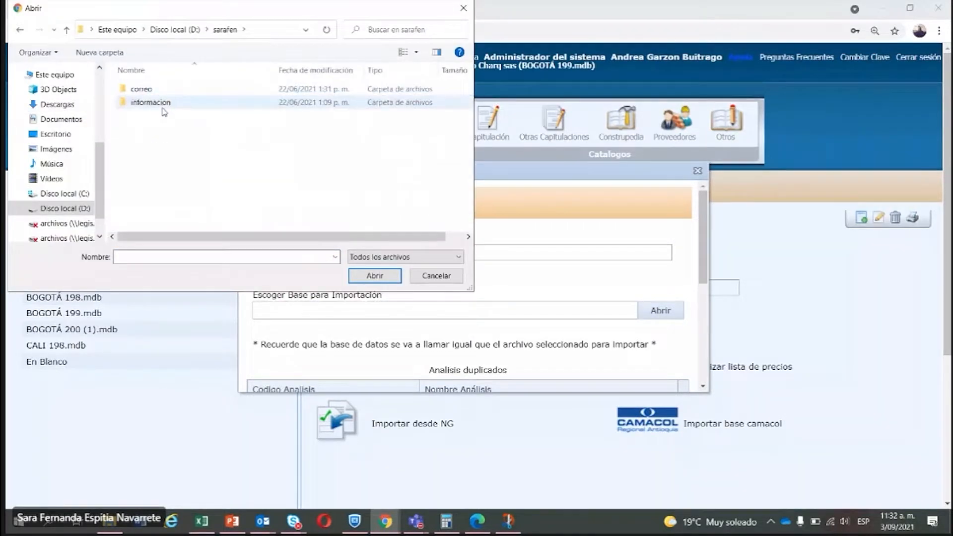
double_click(162, 108)
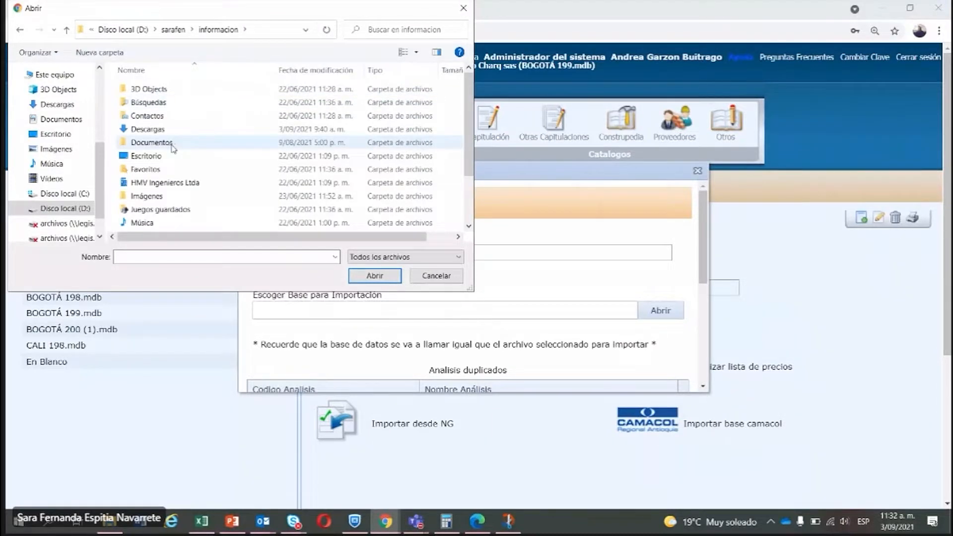
double_click(171, 144)
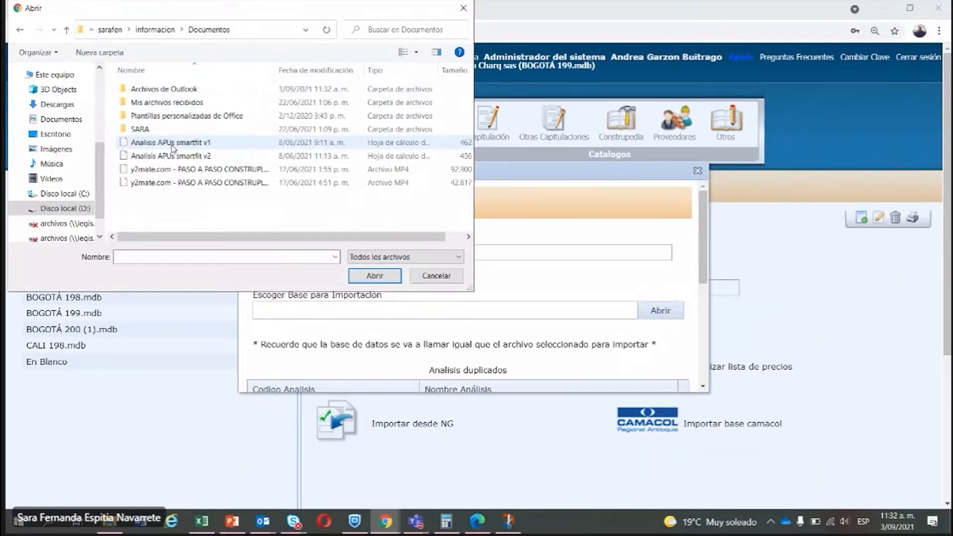
double_click(148, 128)
double_click(155, 155)
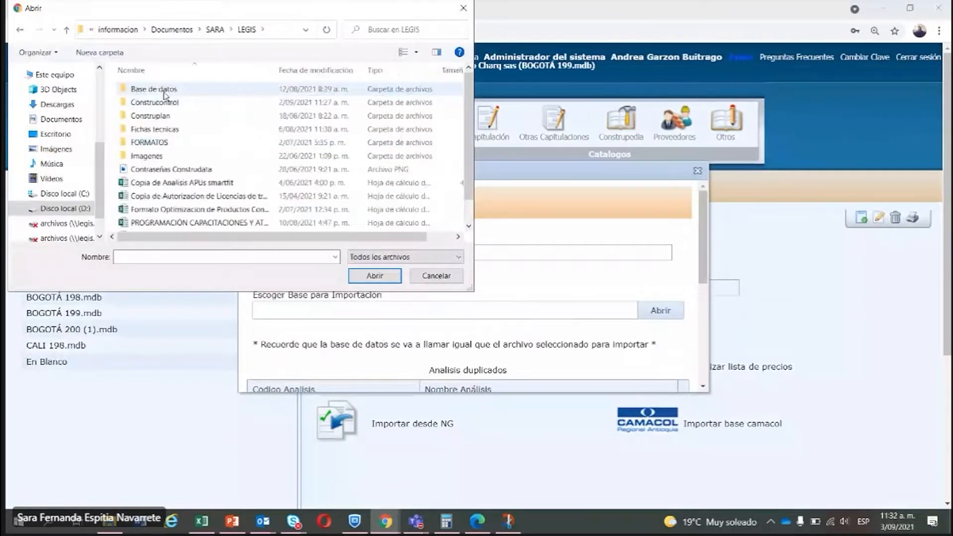
double_click(153, 90)
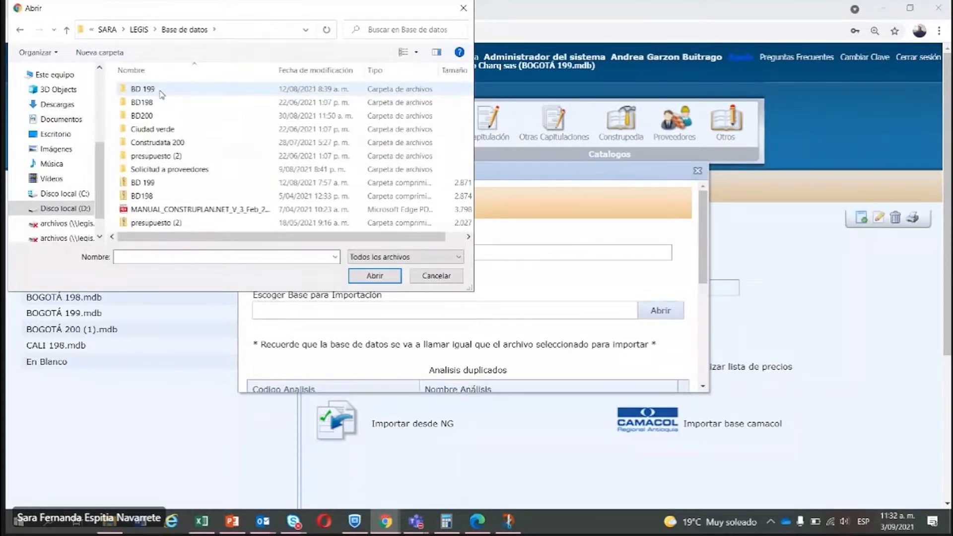
double_click(144, 89)
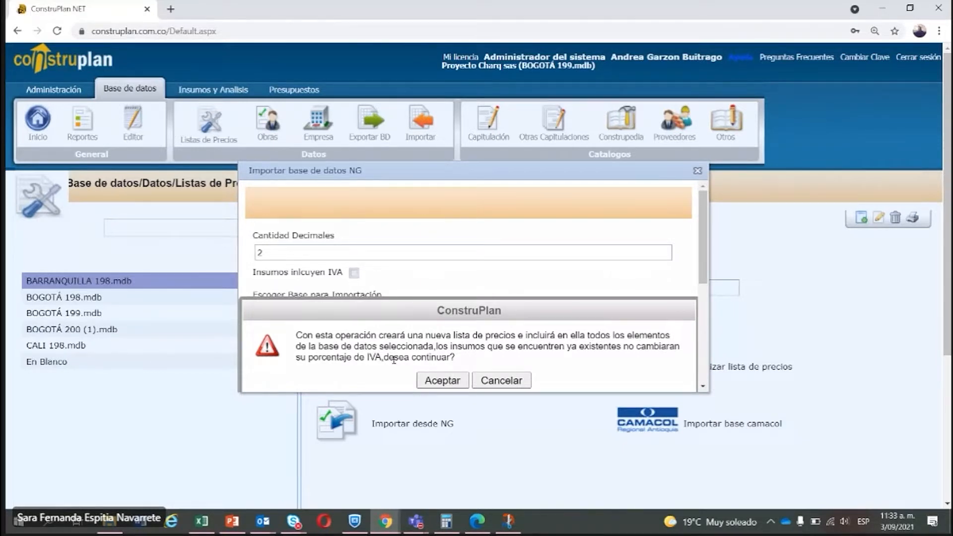
left_click(448, 379)
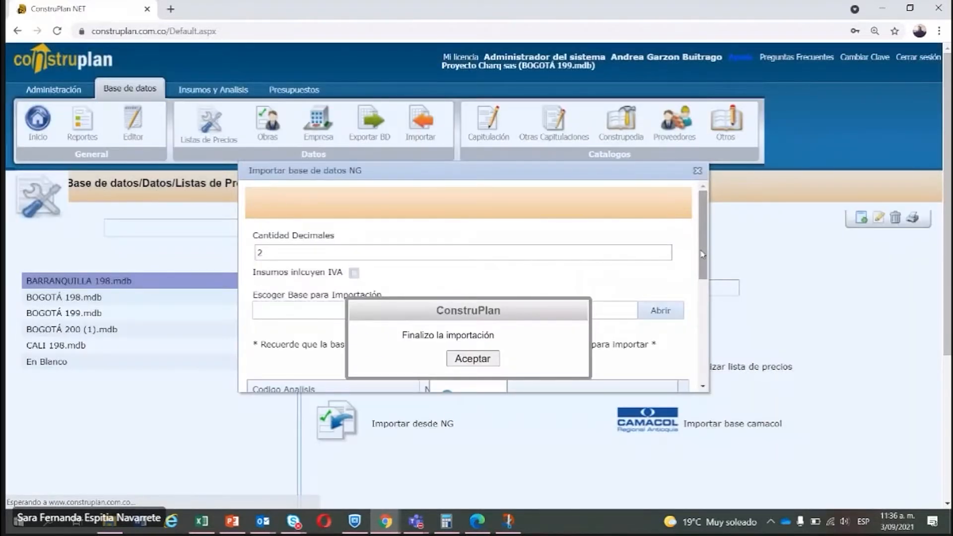
left_click(698, 171)
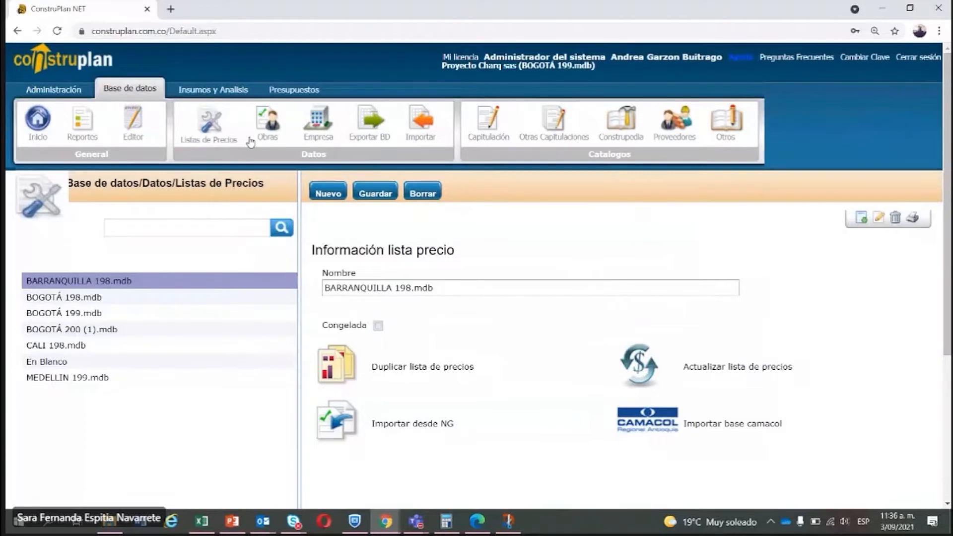
Open the list of works and view the options for Ejercicio equipo and Ejercicio Acueducto Bucaramanga.
left_click(267, 138)
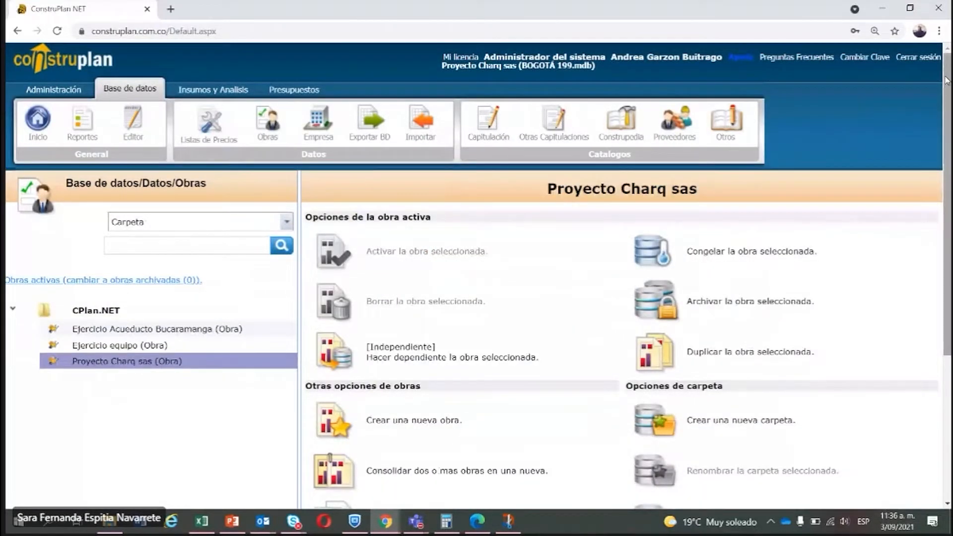
left_click_drag(946, 81, 948, 164)
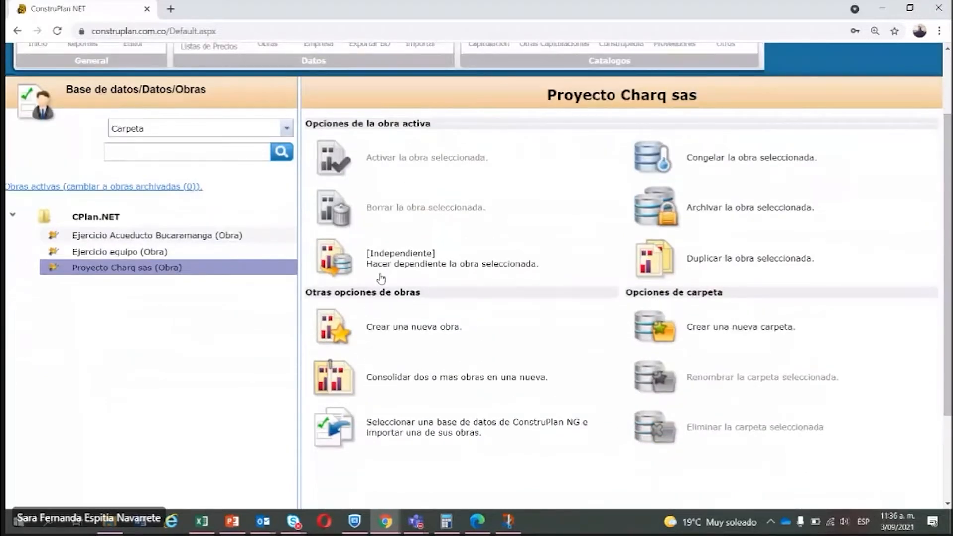
left_click(90, 253)
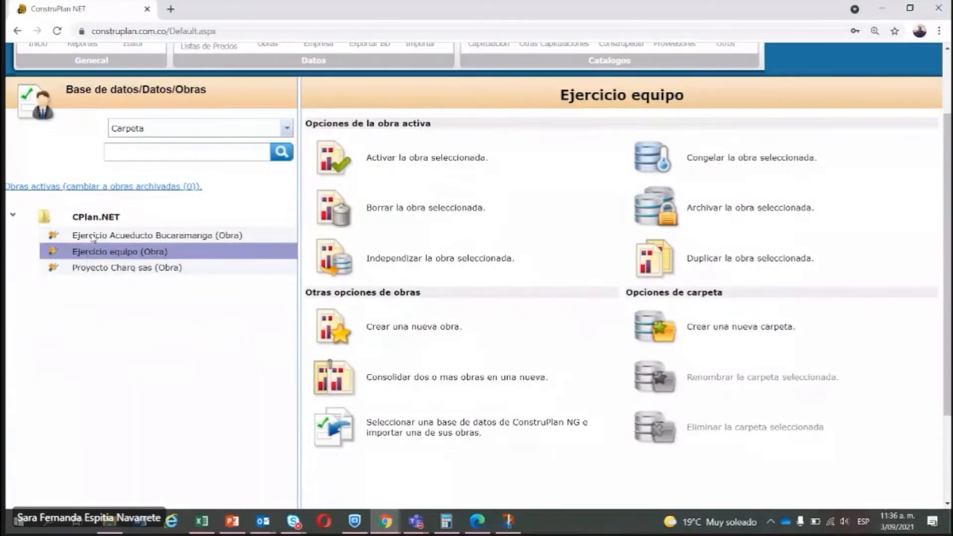
left_click(93, 237)
left_click(100, 251)
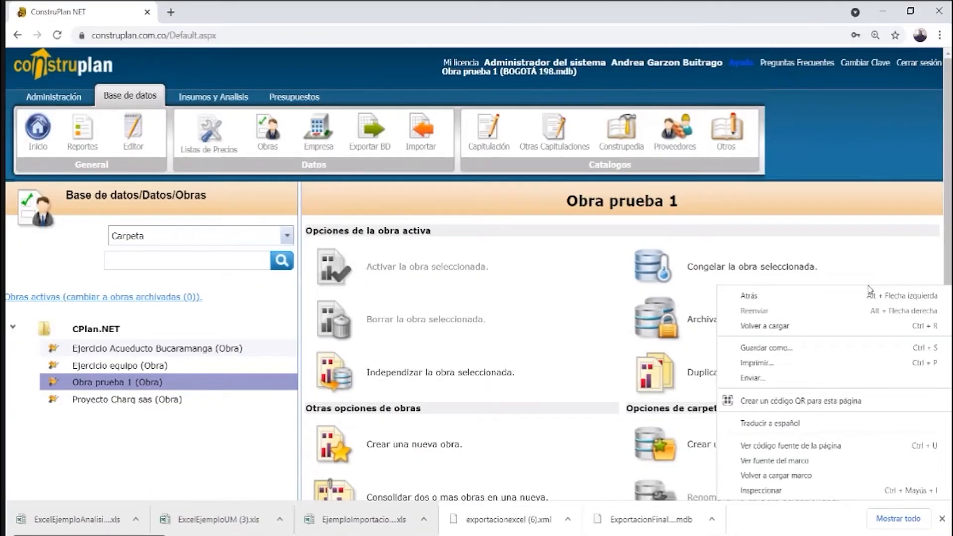
Reload the list of works and compare the options for Obra prueba 1 and Proyecto Charq sas.
left_click(266, 162)
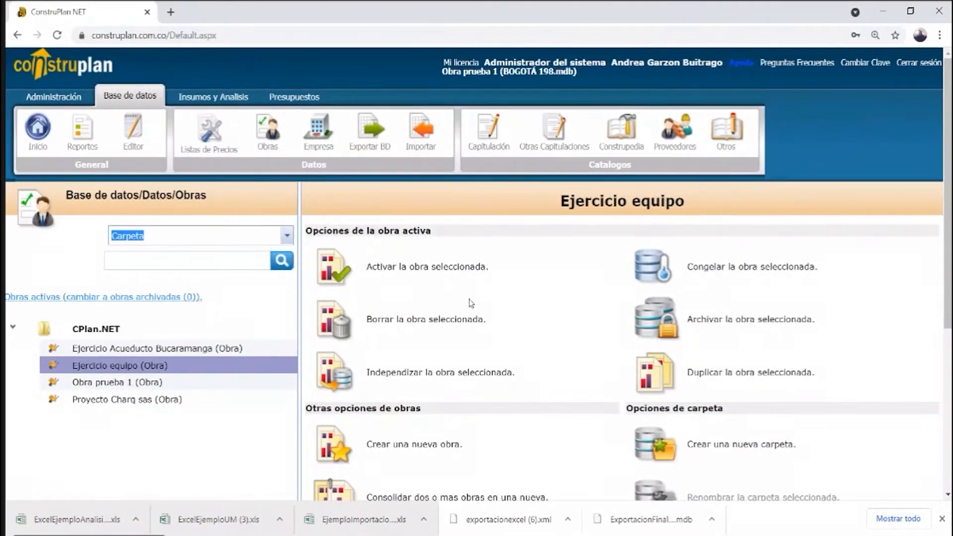
left_click_drag(947, 285, 947, 339)
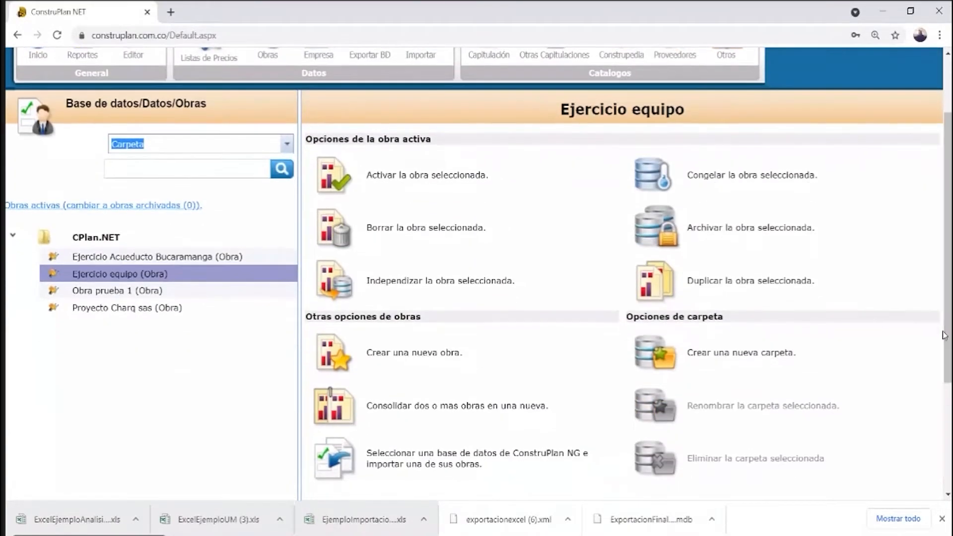
left_click(137, 297)
left_click(139, 307)
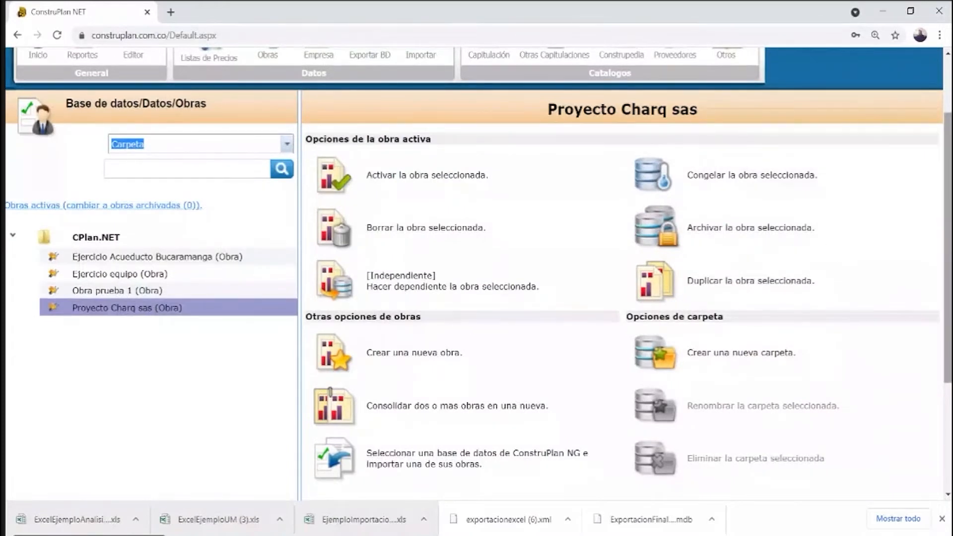
View the dialog for importing a work from a ConstruPlan NG database and close it without importing.
left_click_drag(948, 229, 934, 286)
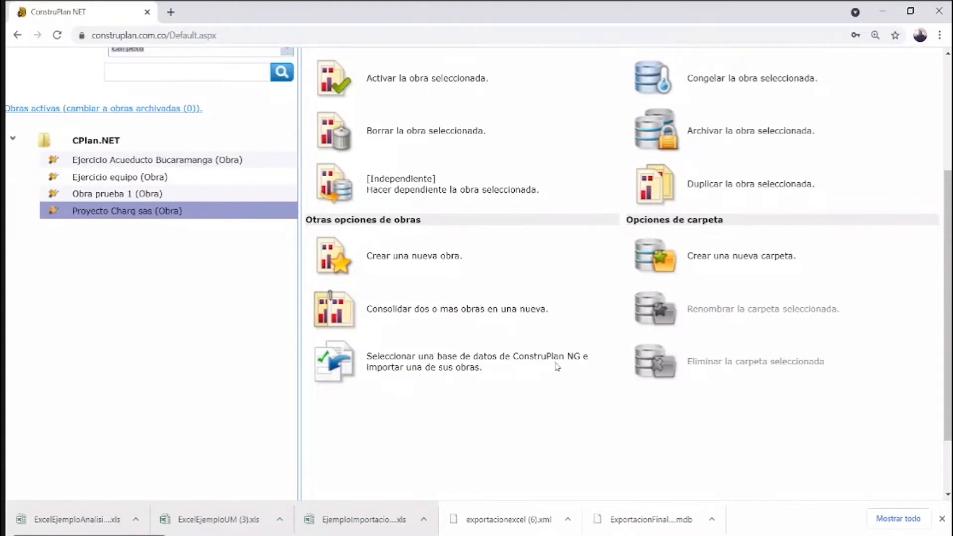
left_click(463, 367)
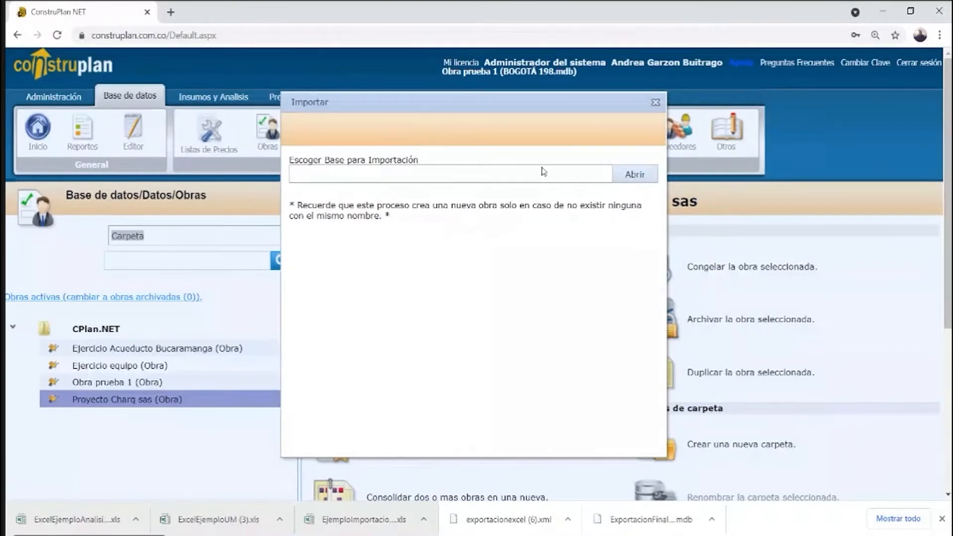
left_click(656, 104)
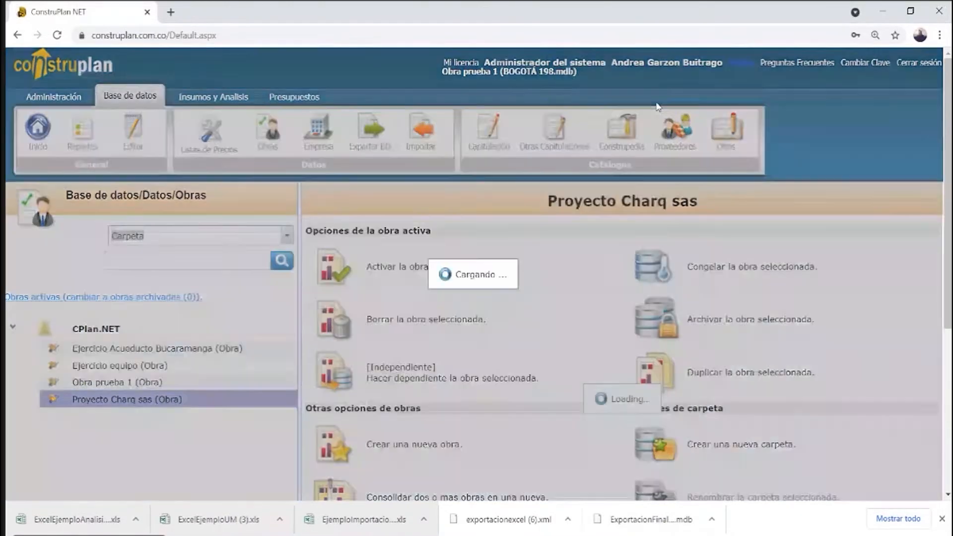
Start creating a new work and look through the available budget types, leaving the type as Obra.
left_click_drag(946, 171, 941, 239)
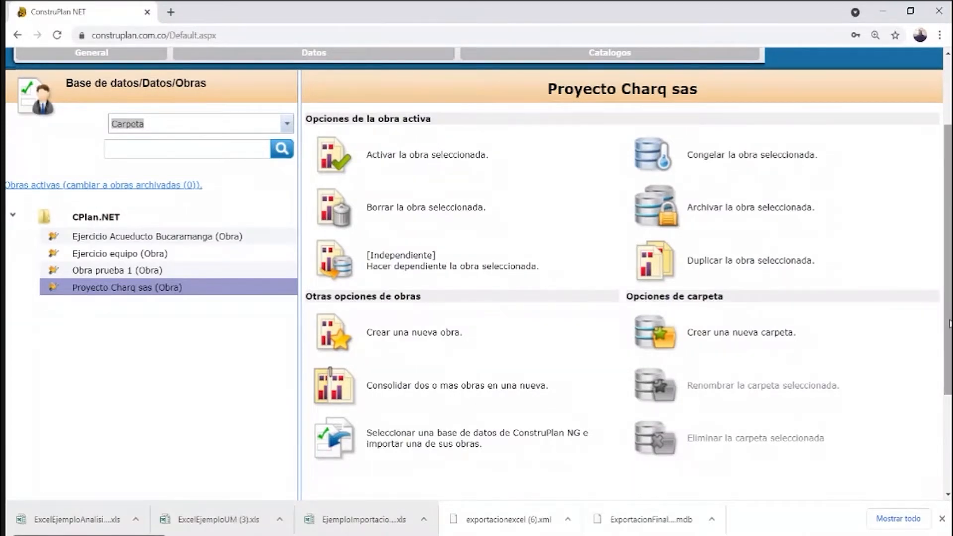
left_click_drag(950, 324, 950, 346)
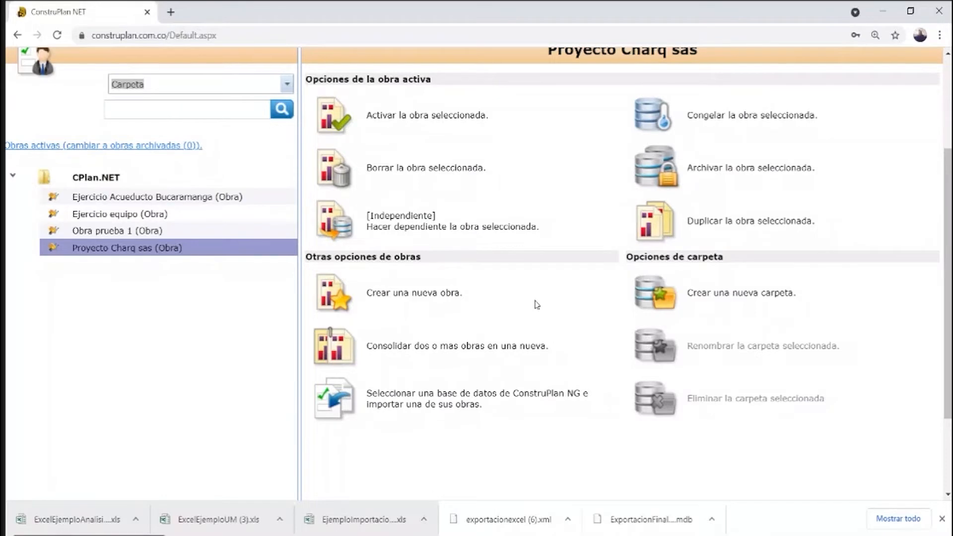
left_click(415, 293)
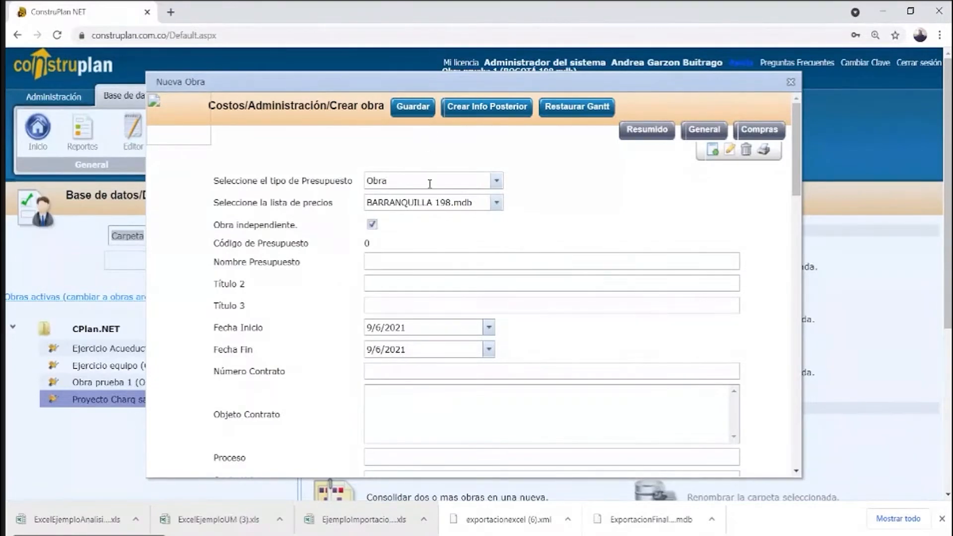
left_click(452, 185)
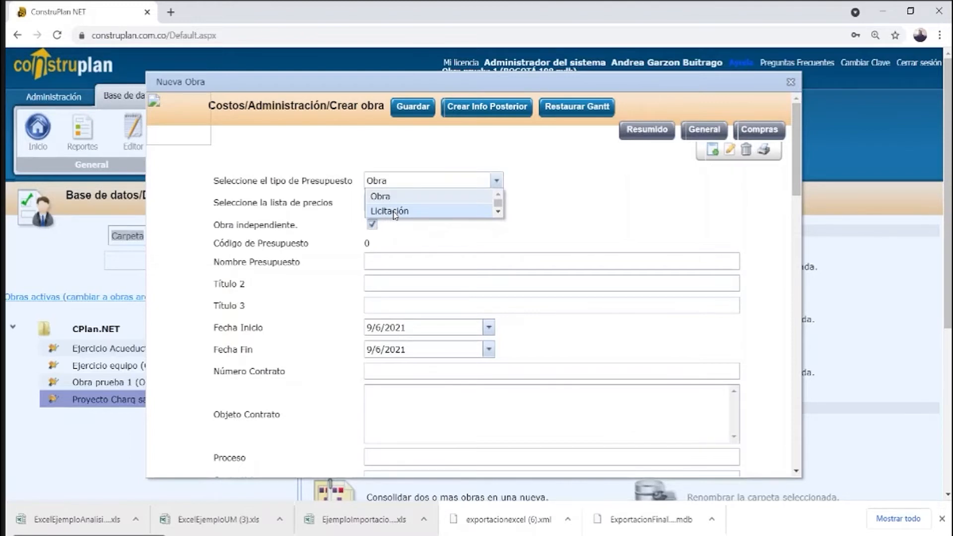
left_click(394, 232)
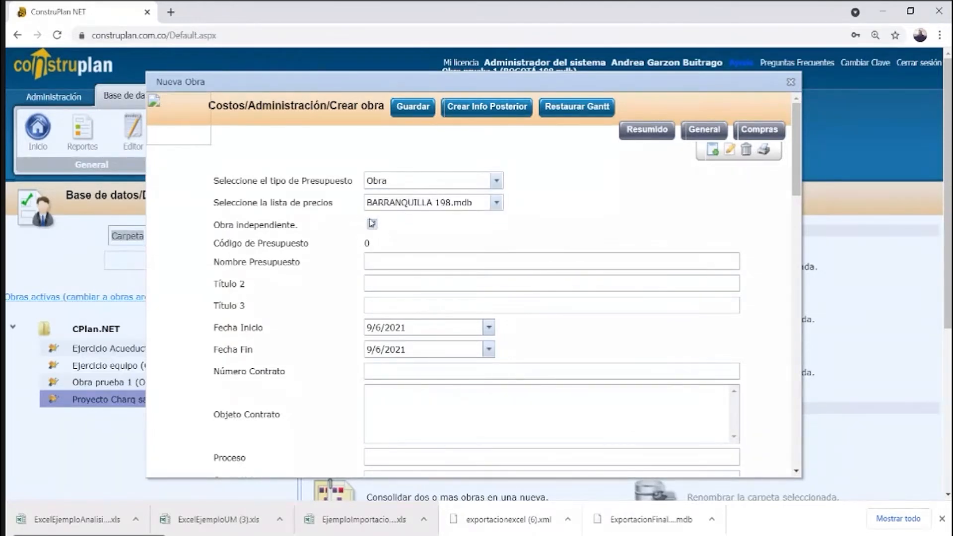
Mark the new work as independent, choose the BOGOTÁ 199.mdb price list, look over its data fields and close the form without saving.
left_click(371, 223)
left_click(372, 225)
left_click(373, 224)
left_click(496, 202)
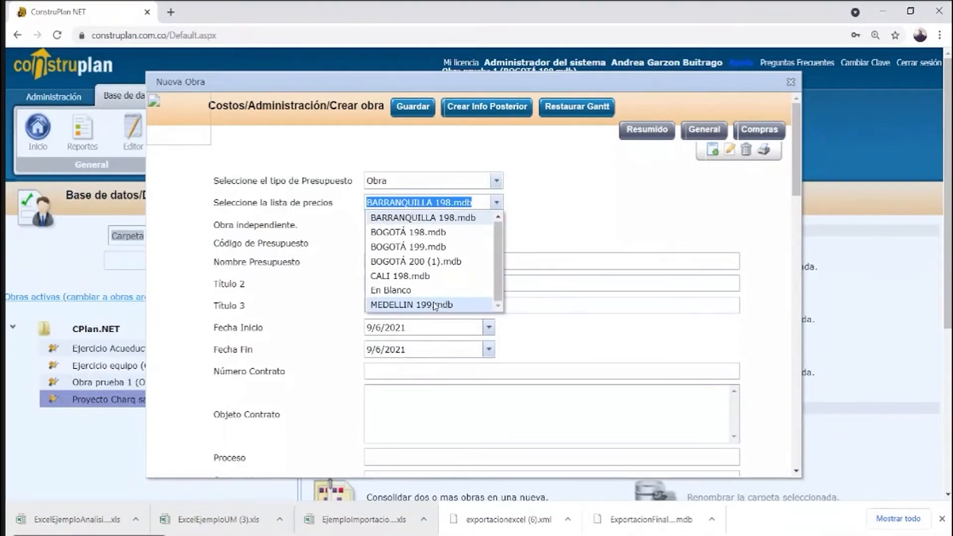
left_click(443, 247)
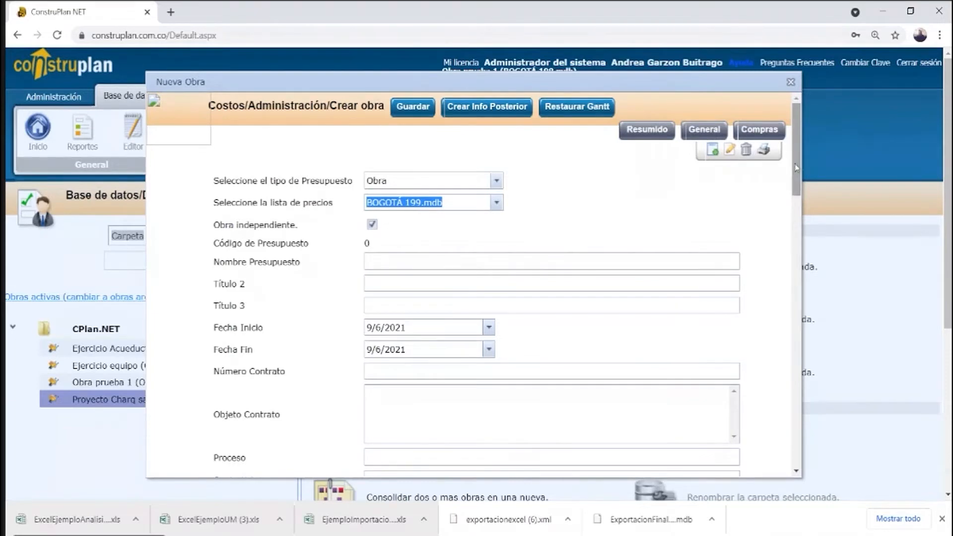
left_click_drag(796, 167, 796, 212)
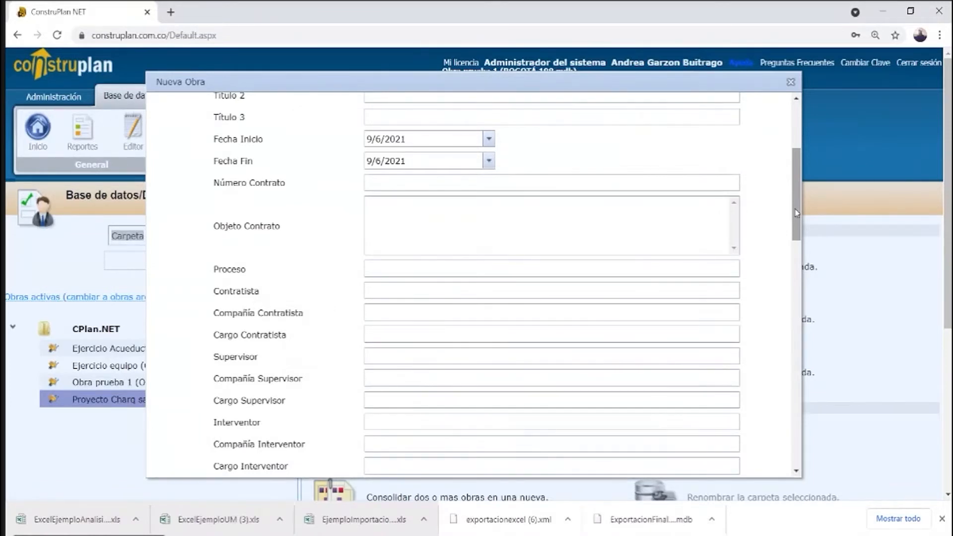
left_click(793, 84)
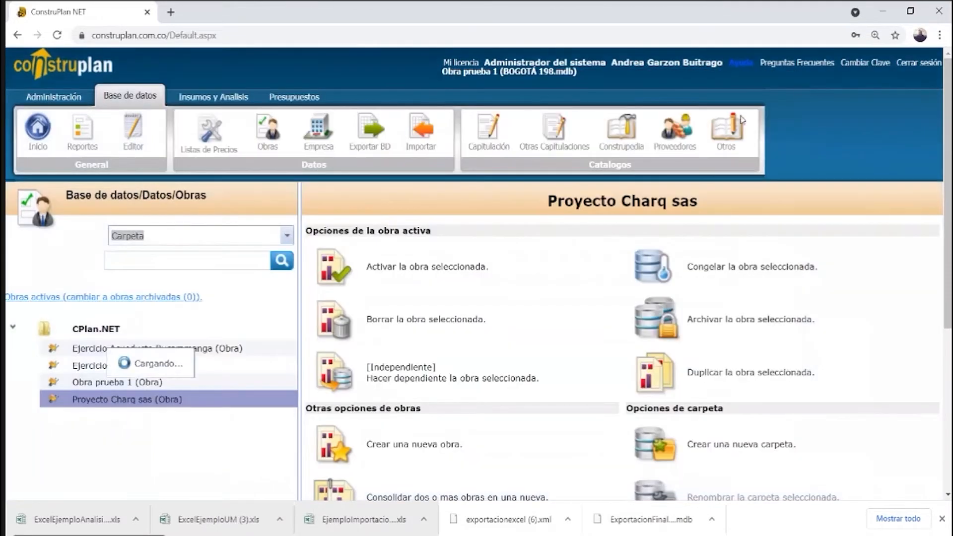
Select the work Obra prueba 1 and open its budget definitions.
left_click(110, 382)
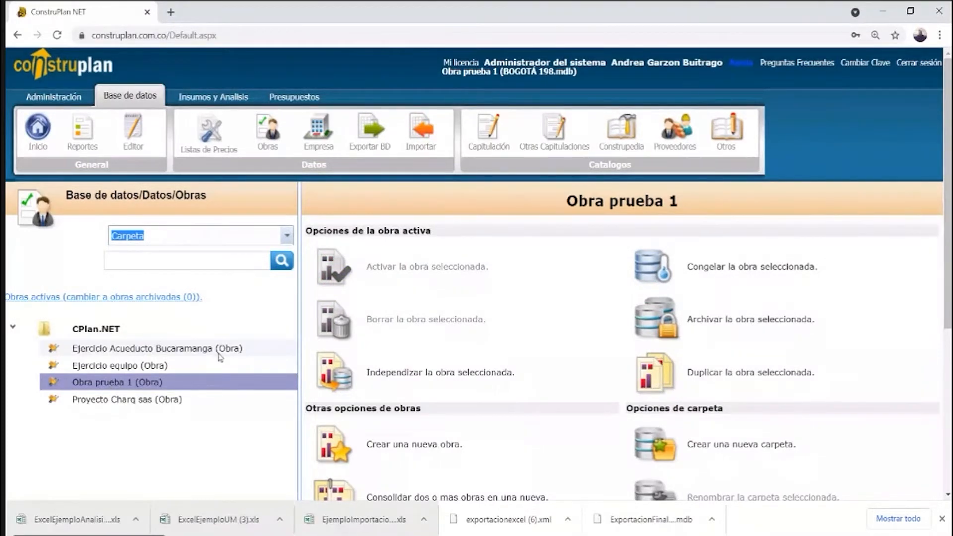
left_click(295, 102)
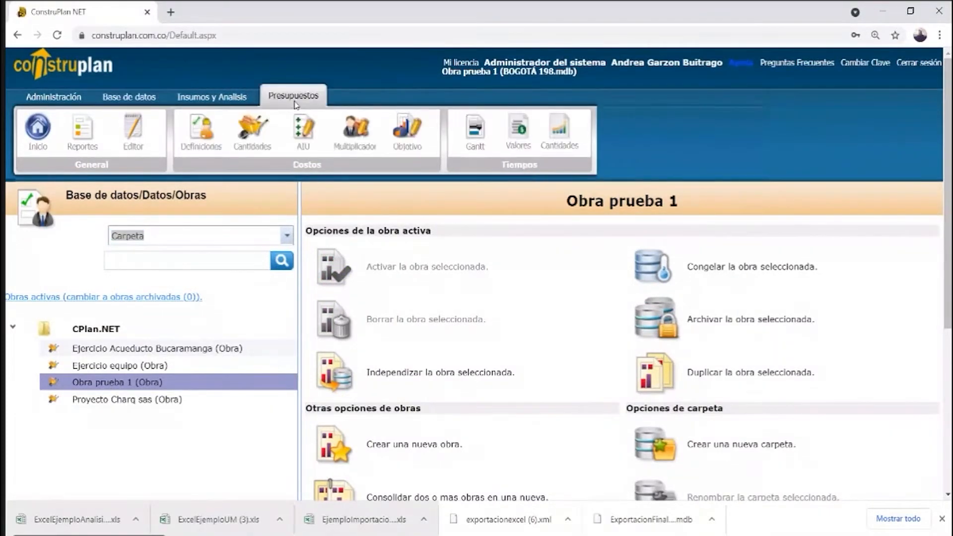
left_click(206, 135)
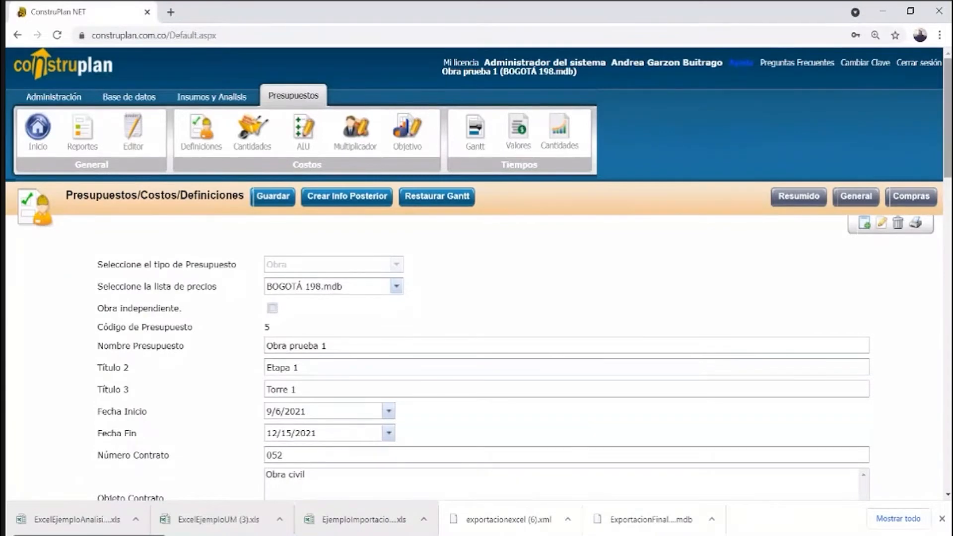
Set the Proceso of Obra prueba 1 to PRESUPUESTO PRELIMINAR and go through its Contratista and Compañía Contratista fields.
scroll(614, 147, "down", 5)
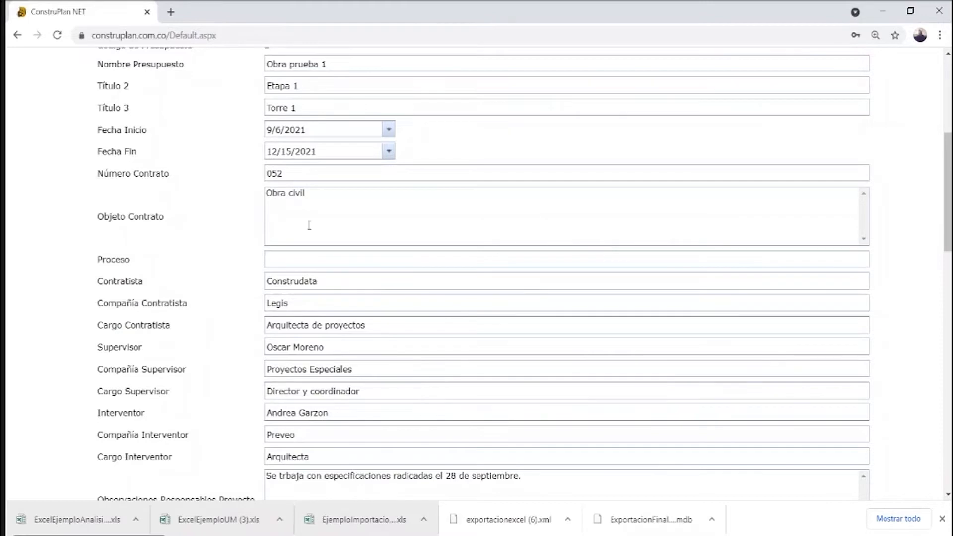
left_click(285, 258)
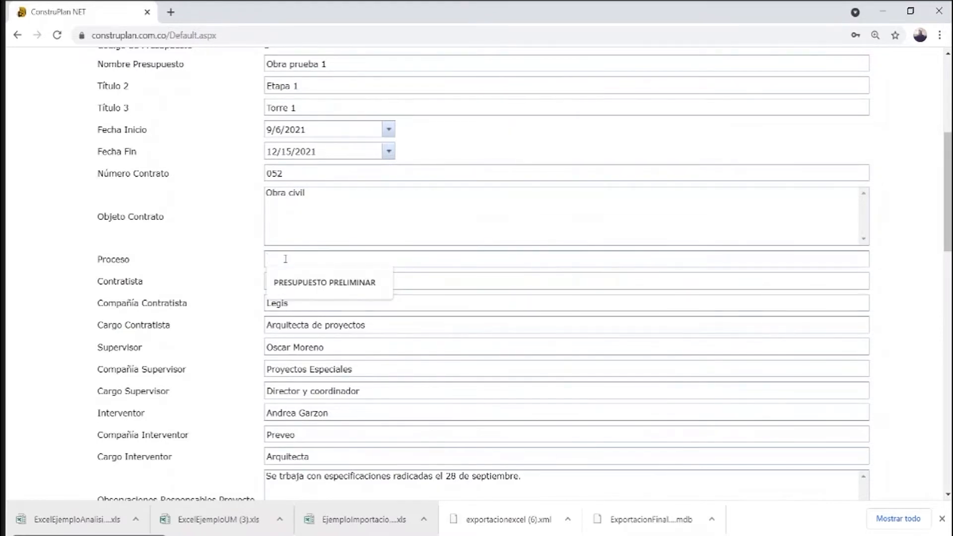
left_click(308, 280)
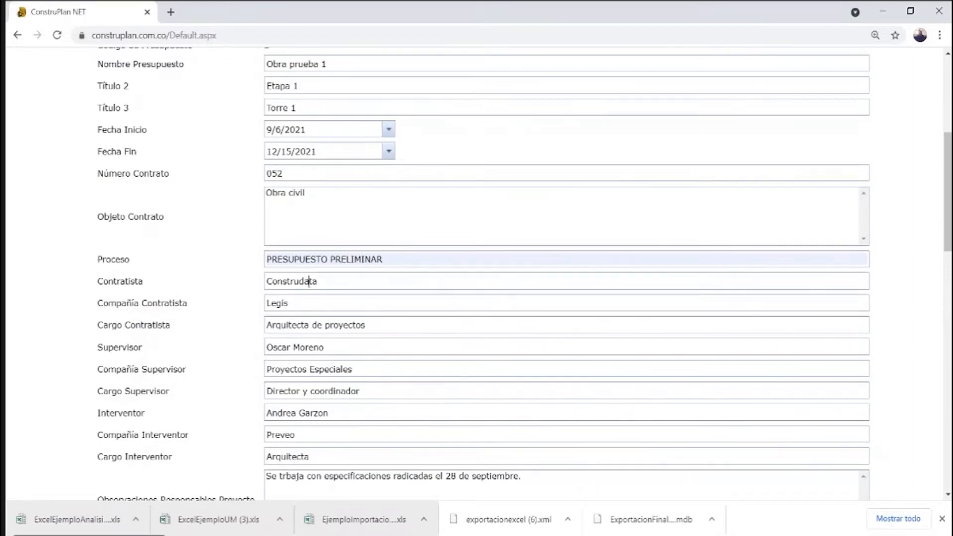
left_click(309, 282)
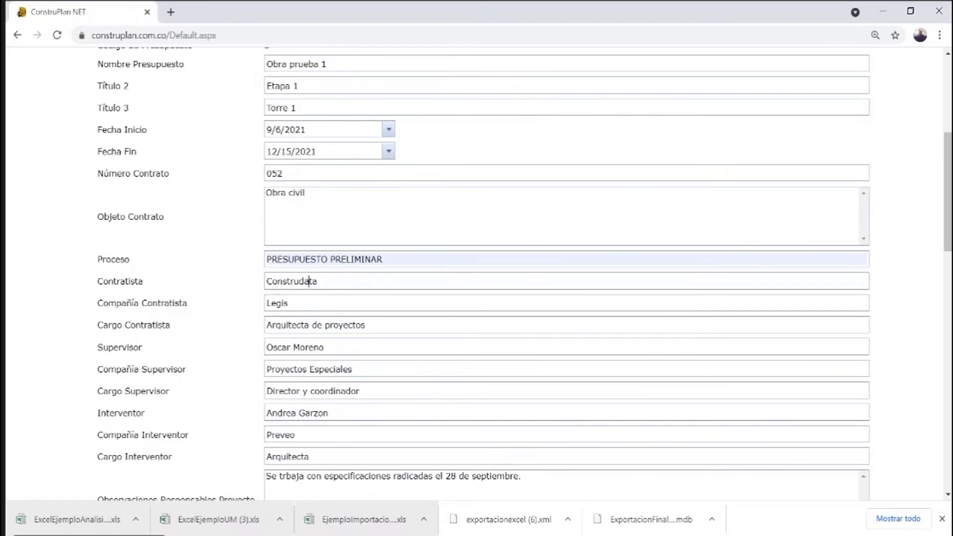
left_click(293, 301)
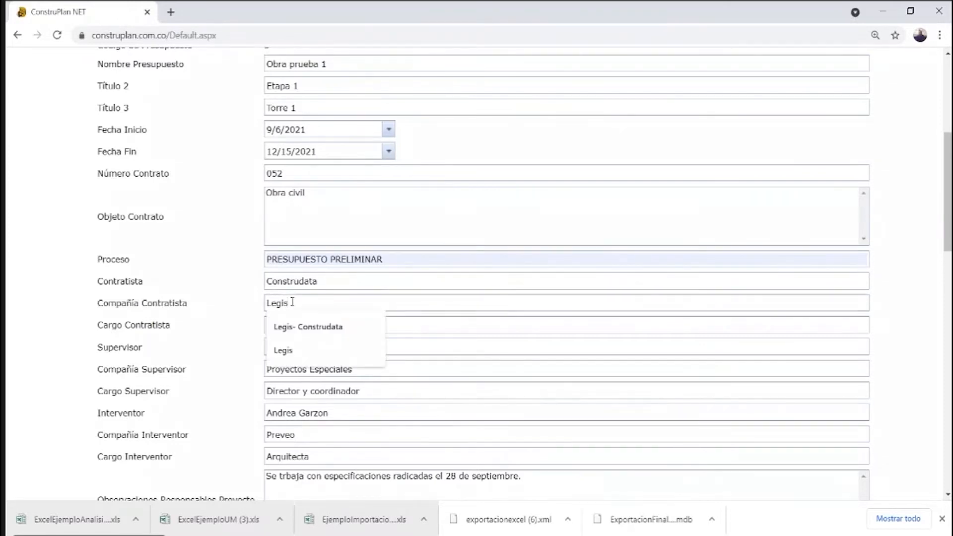
Go through the Cargo Contratista, Supervisor and Interventor fields of Obra prueba 1, including their companies and positions.
left_click(405, 322)
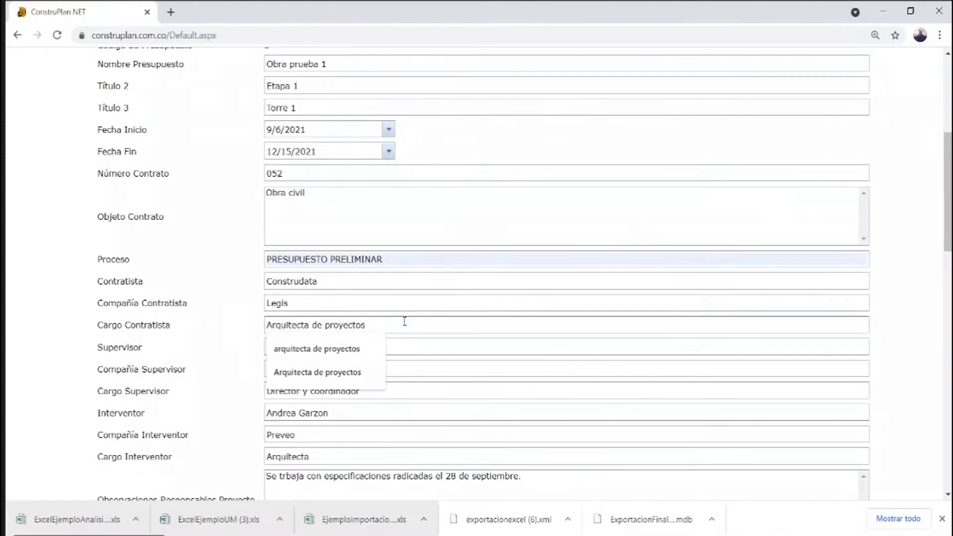
left_click(411, 346)
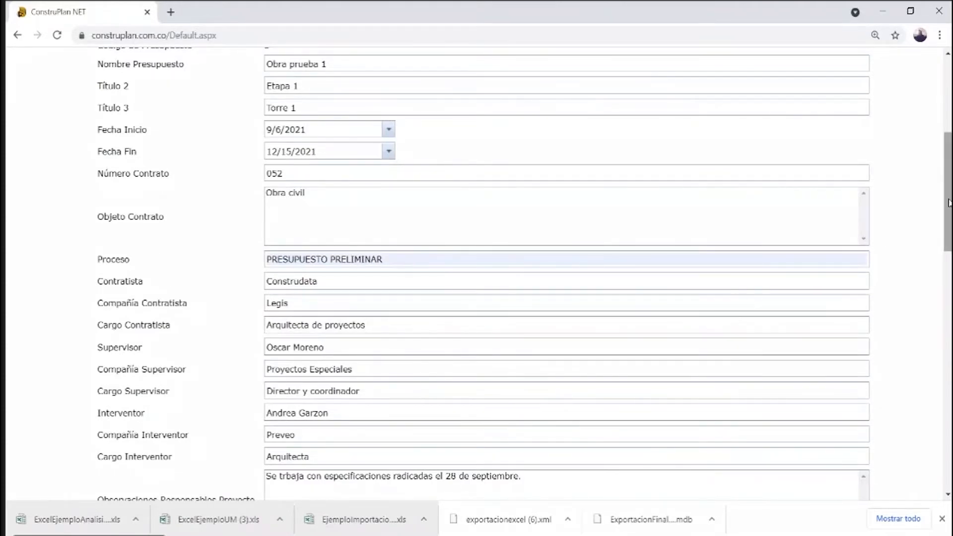
left_click_drag(949, 203, 949, 245)
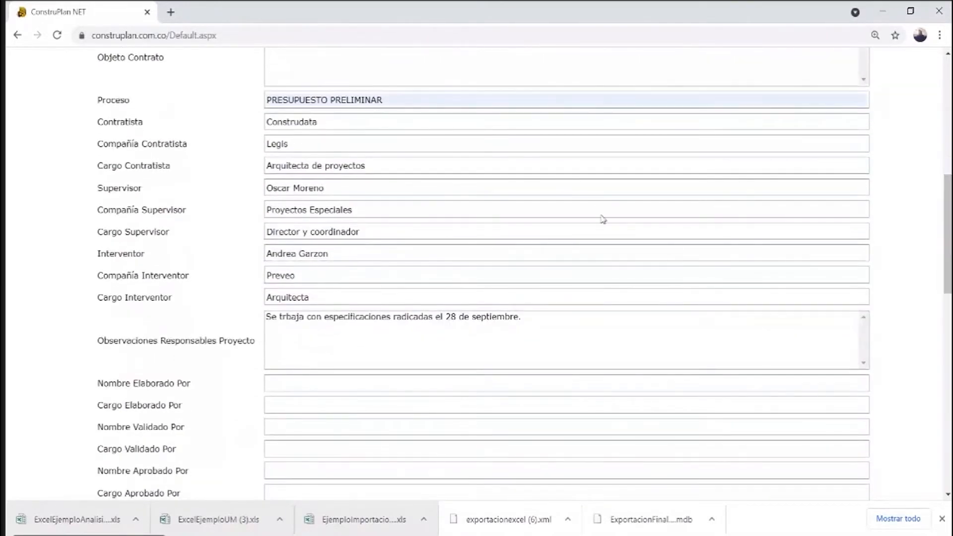
left_click(408, 205)
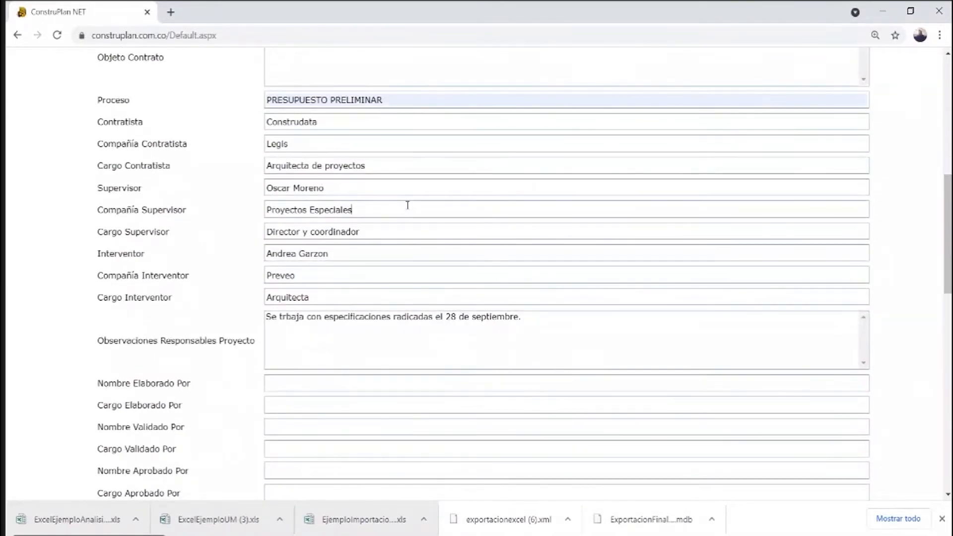
left_click(412, 226)
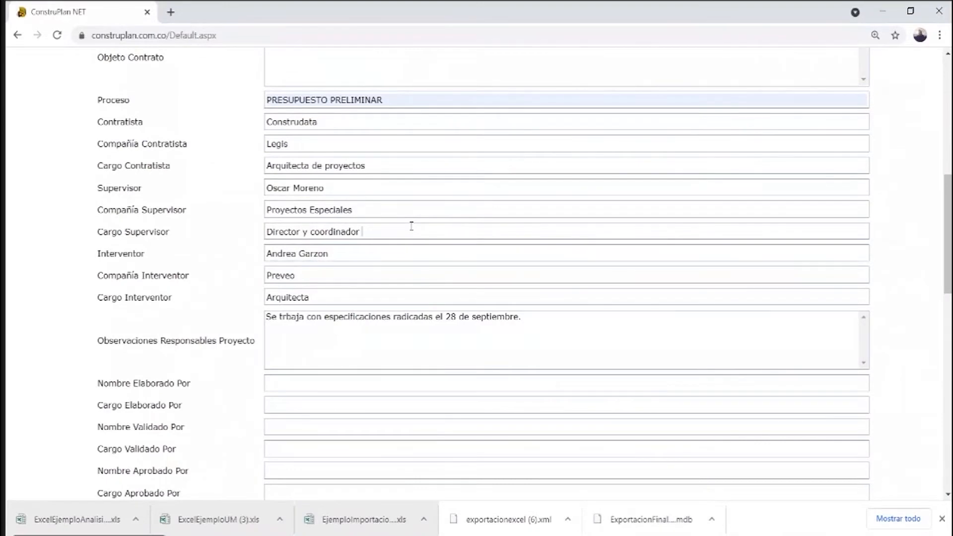
left_click(378, 251)
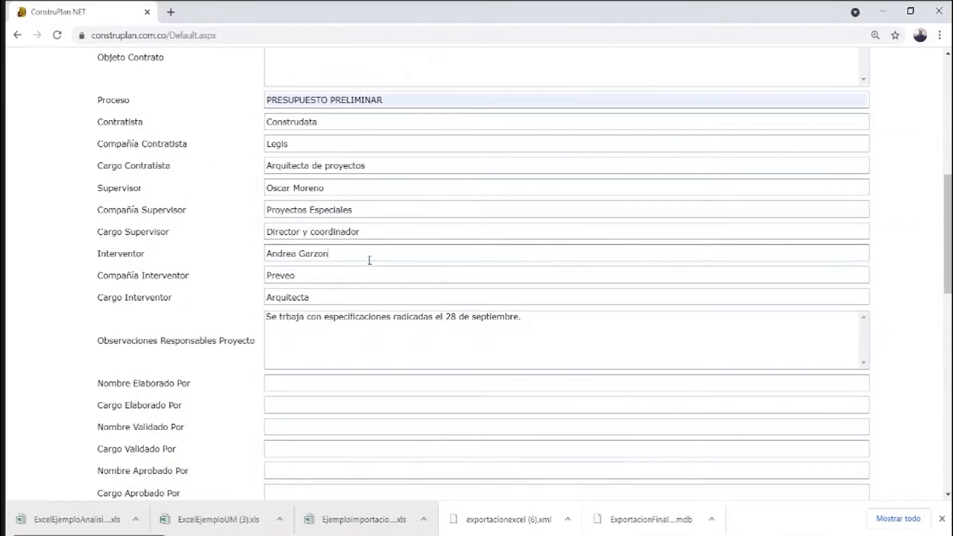
left_click(341, 271)
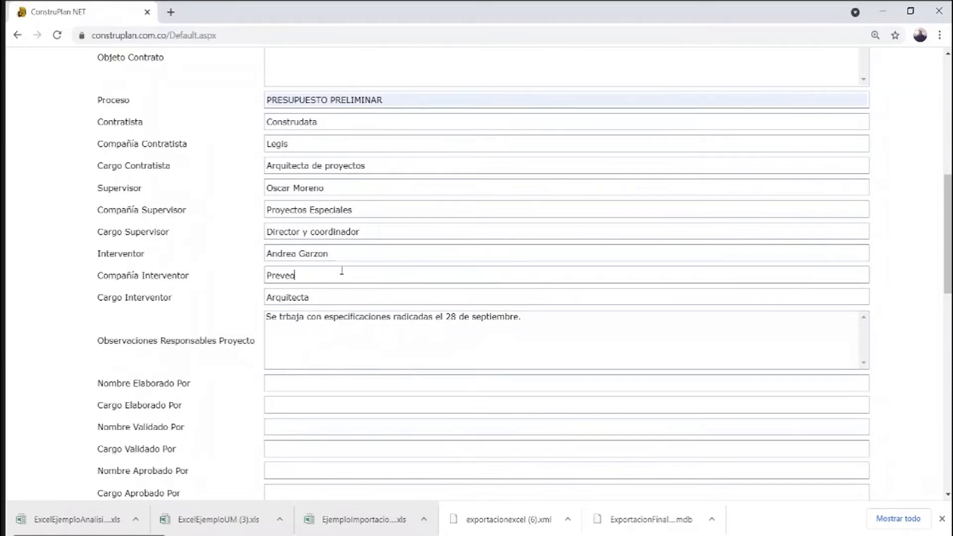
left_click(321, 295)
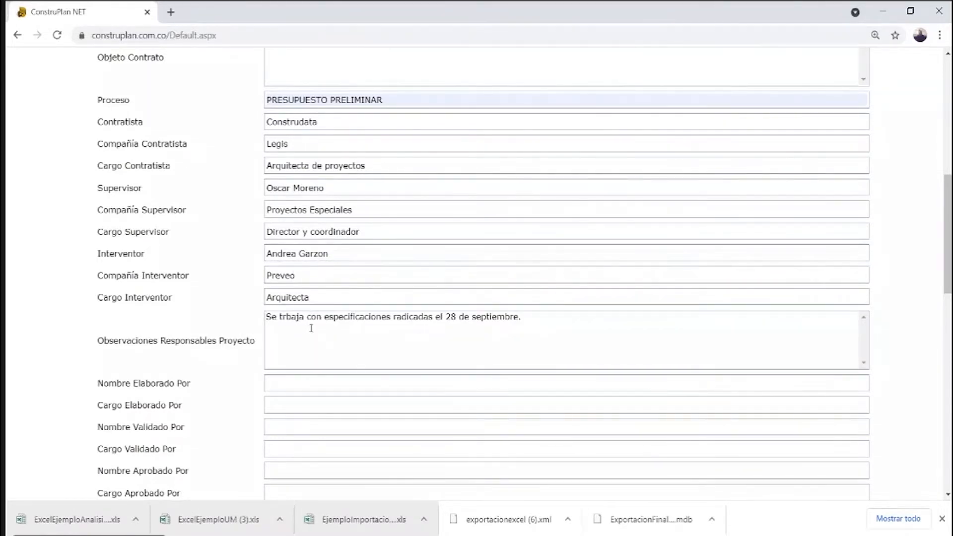
Correct the misspelled verb to "trabaja" in the Observaciones Responsables Proyecto text.
left_click(286, 316)
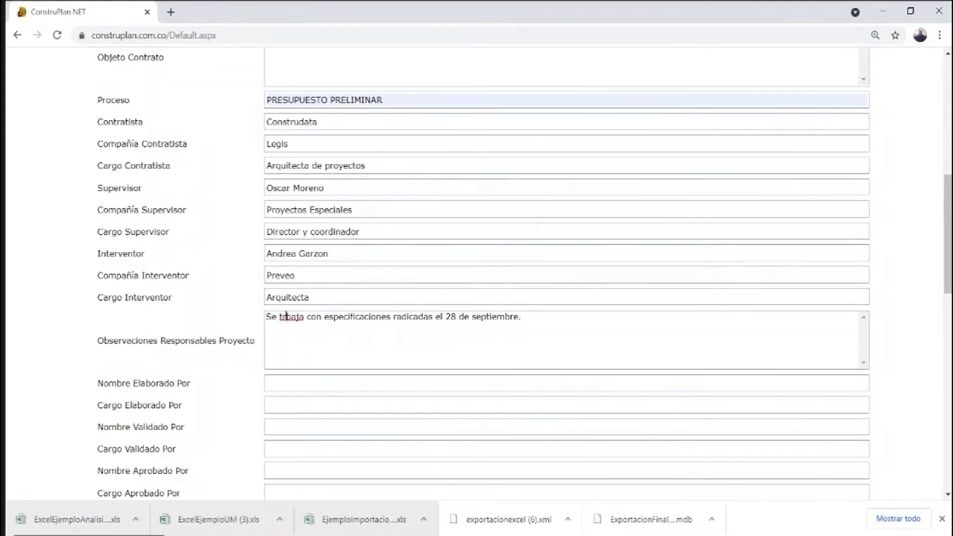
type("a")
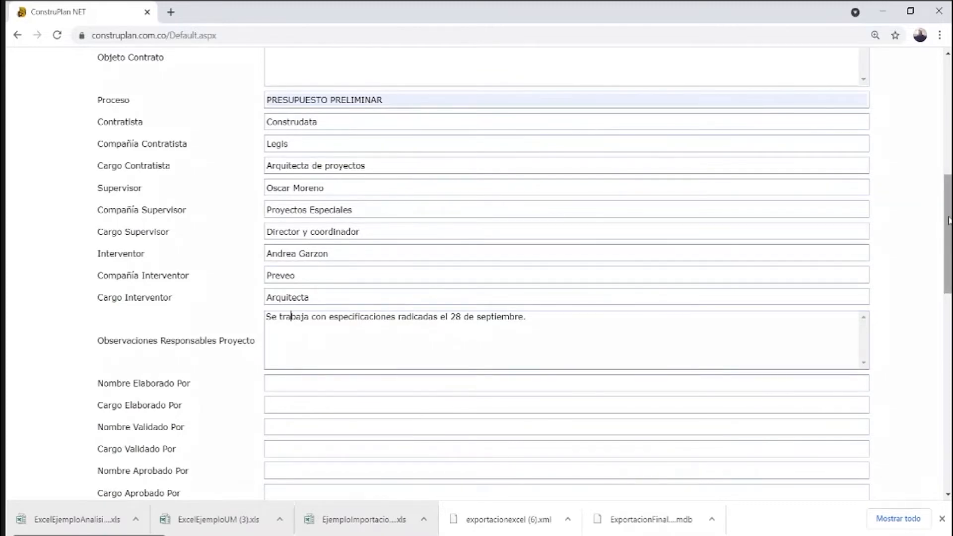
Fill in the names of who prepared, validated and approved the budget, with positions Arquitecta, Arquitecto and Ing. civil.
scroll(947, 218, "down", 3)
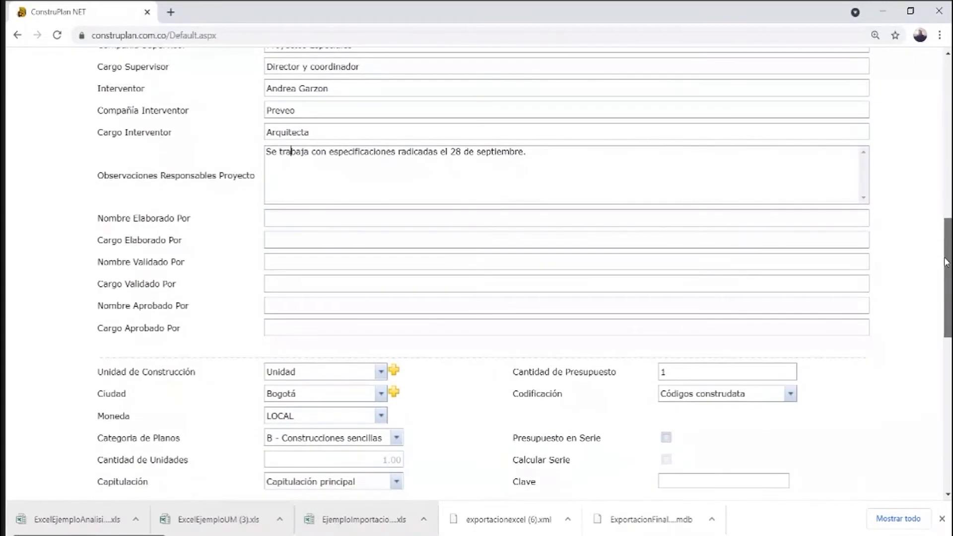
left_click(304, 218)
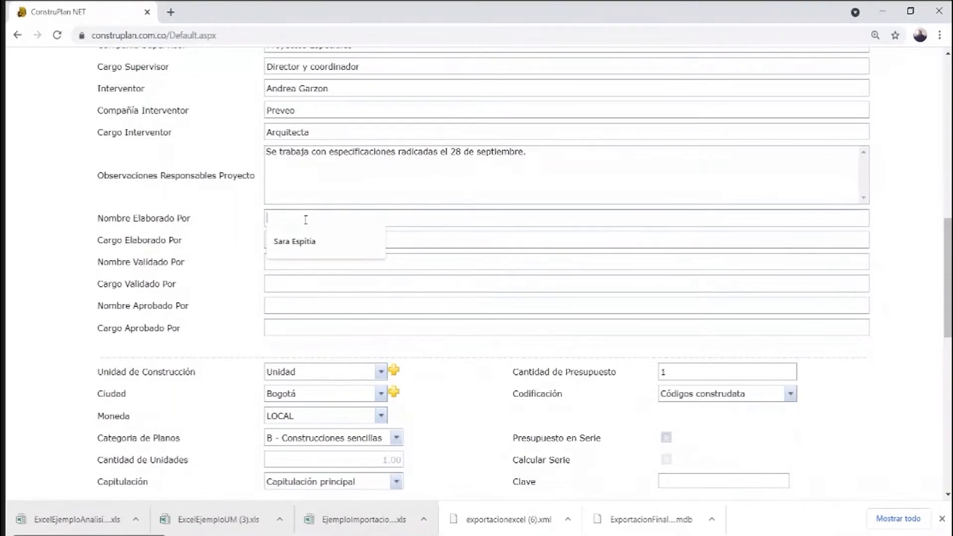
left_click(307, 242)
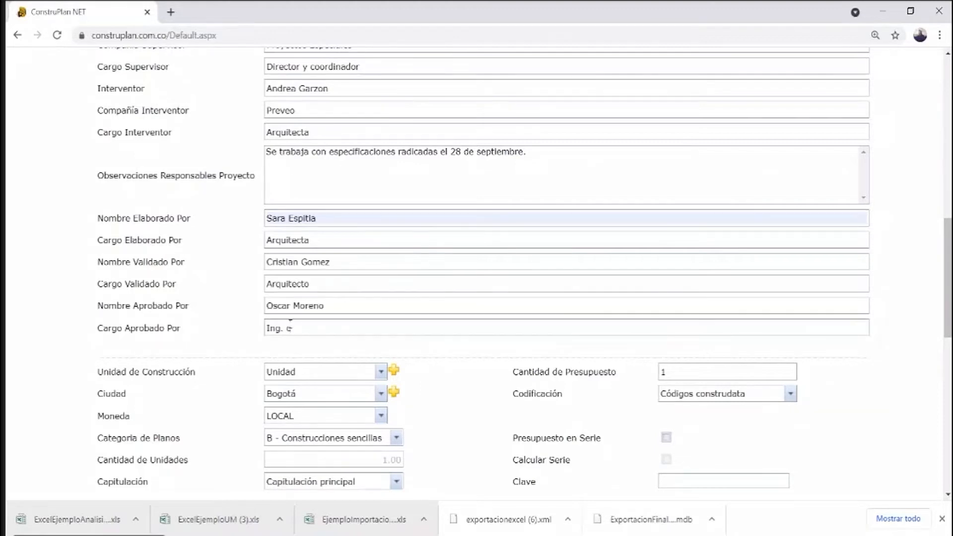
type("civil")
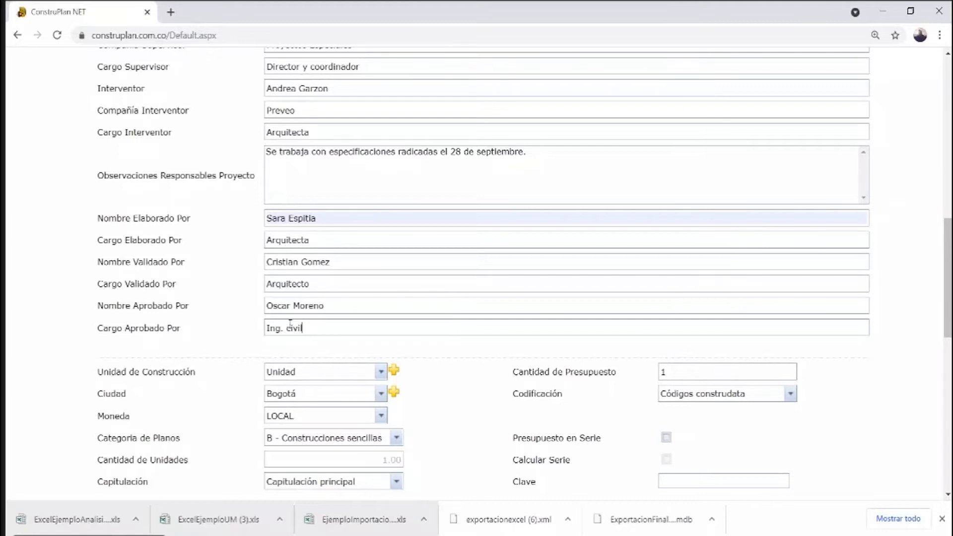
Look through the Codificación options and the other general budget settings, keeping Códigos construdata.
scroll(291, 323, "down", 4)
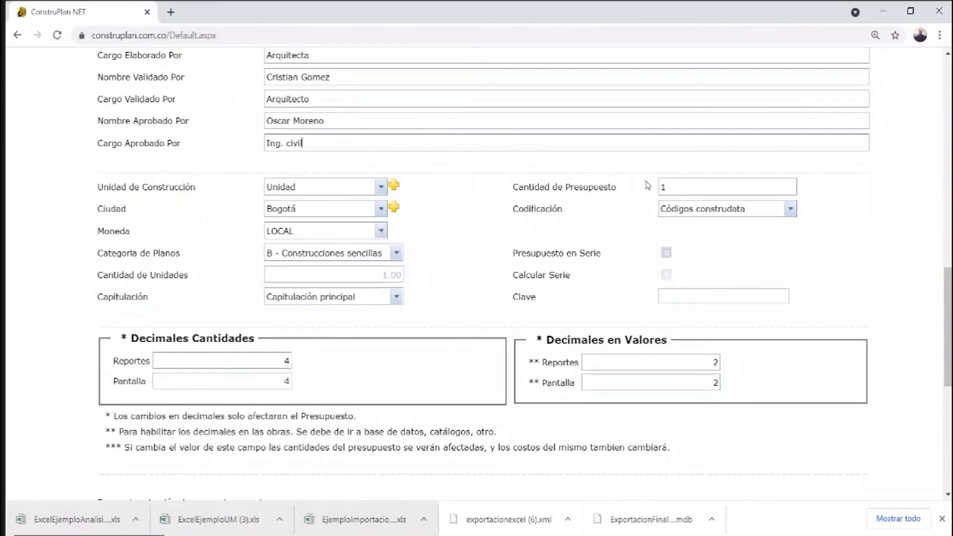
left_click(665, 208)
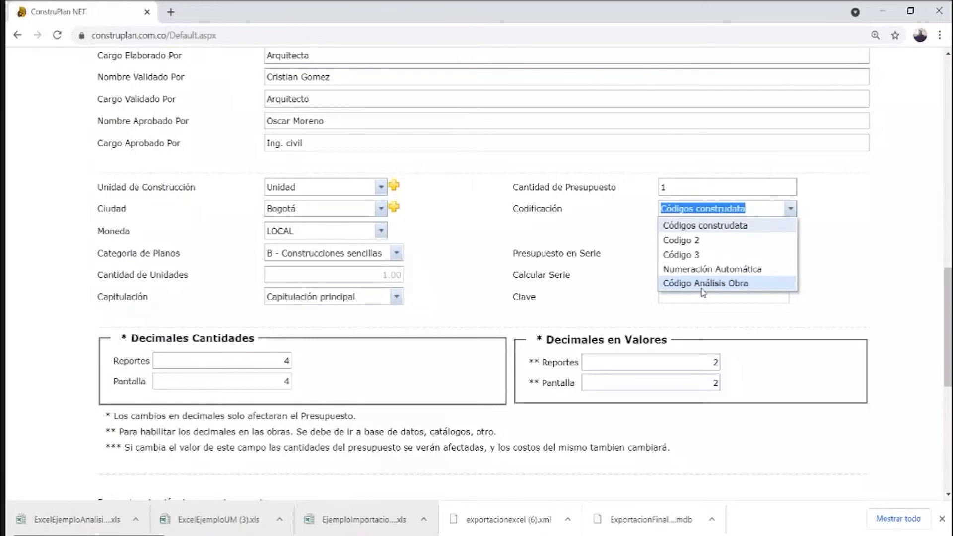
left_click(396, 264)
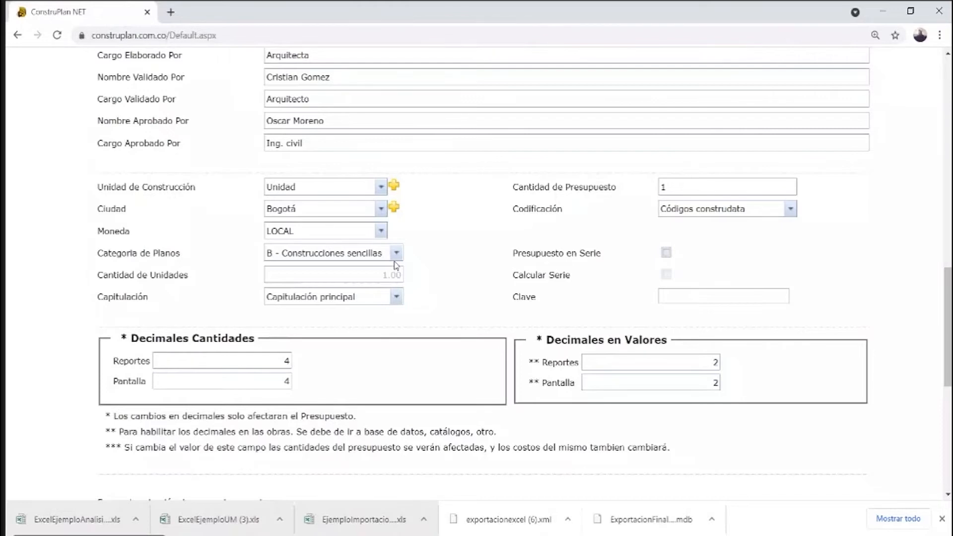
Review the supplier selection methods, keeping Mejor precio, and browse the Imágenes folder for a logo without choosing a file.
scroll(188, 192, "down", 3)
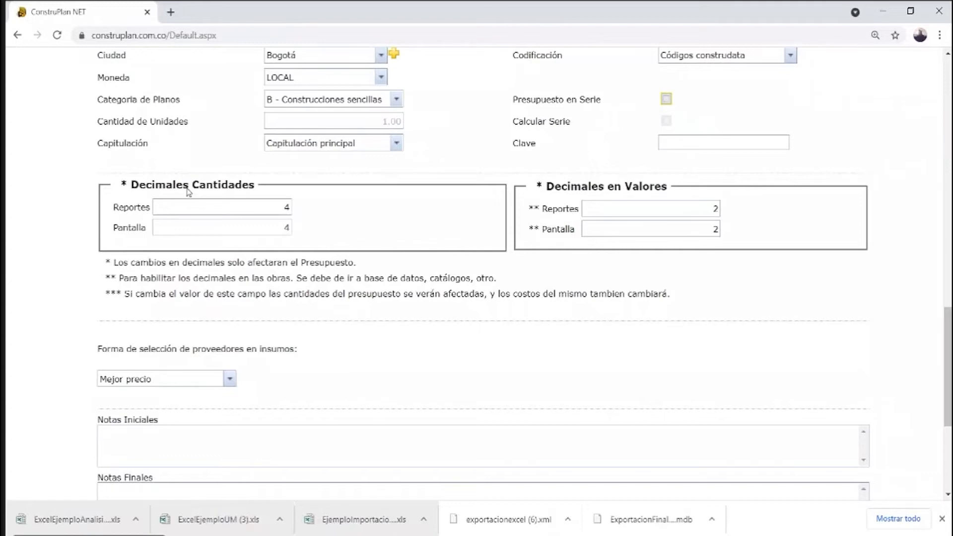
scroll(189, 192, "down", 4)
left_click(229, 168)
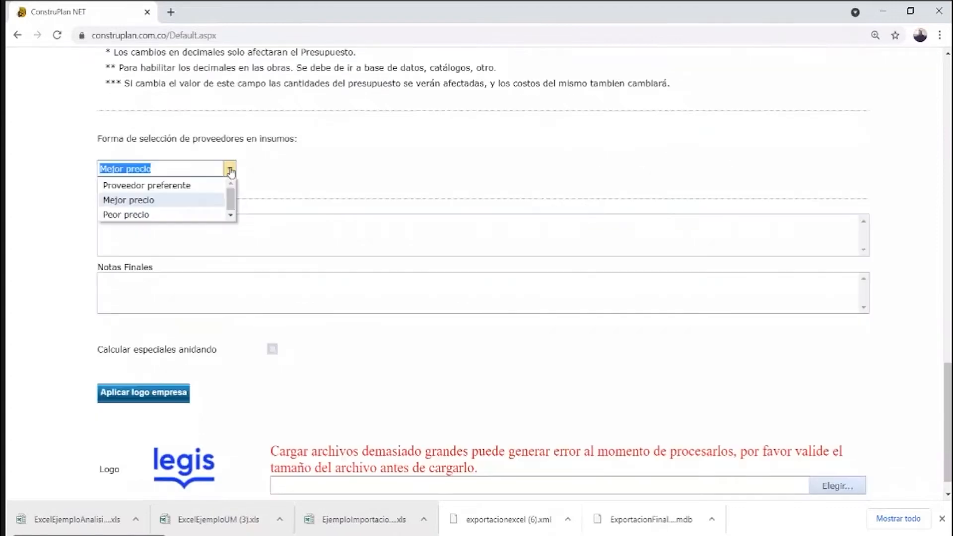
left_click(189, 198)
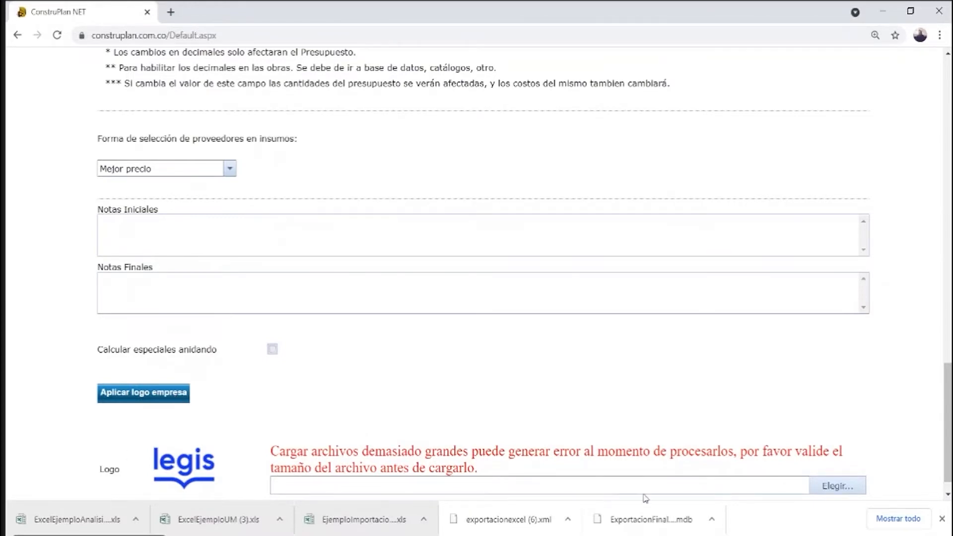
left_click(834, 489)
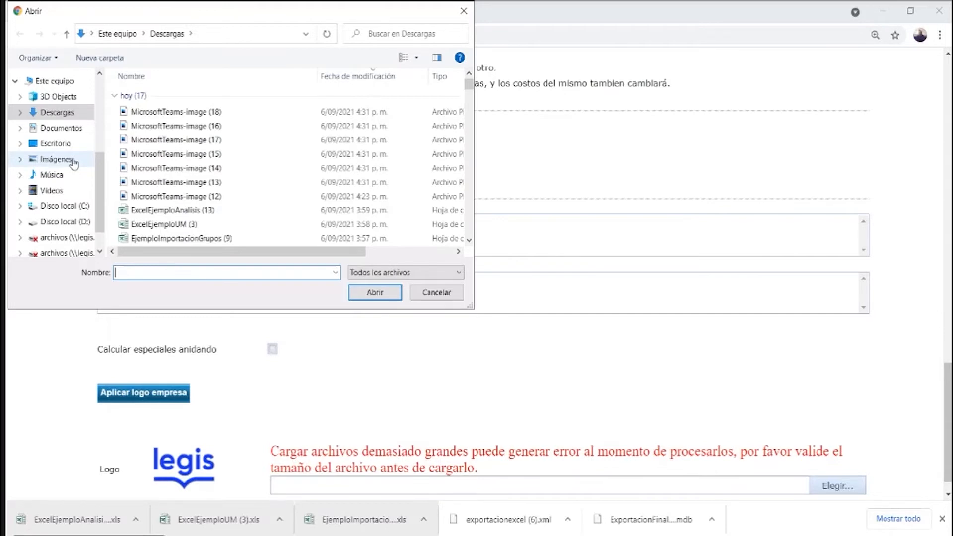
left_click(56, 160)
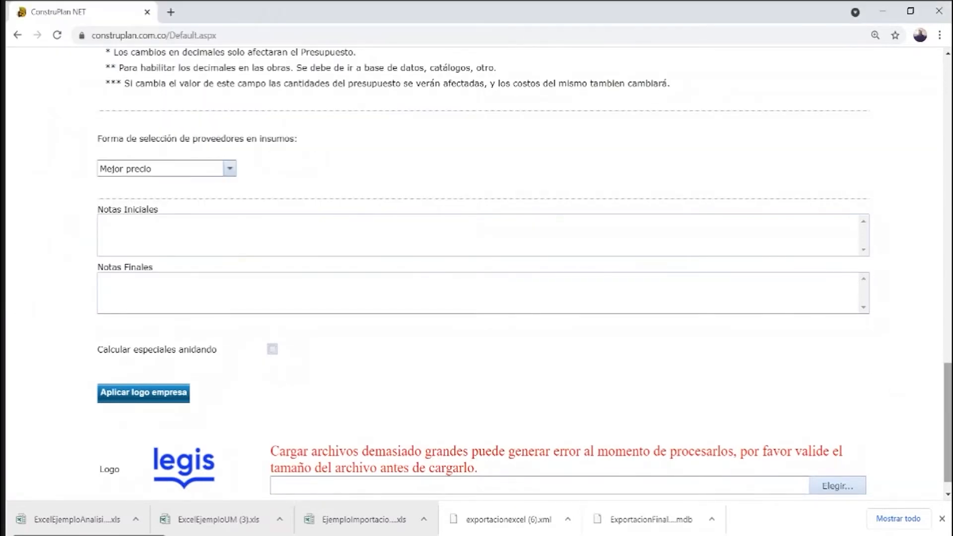
Open the company data and examine its document type, city and legal representative document type options, including the city editing form, without changing them.
left_click_drag(949, 418, 949, 114)
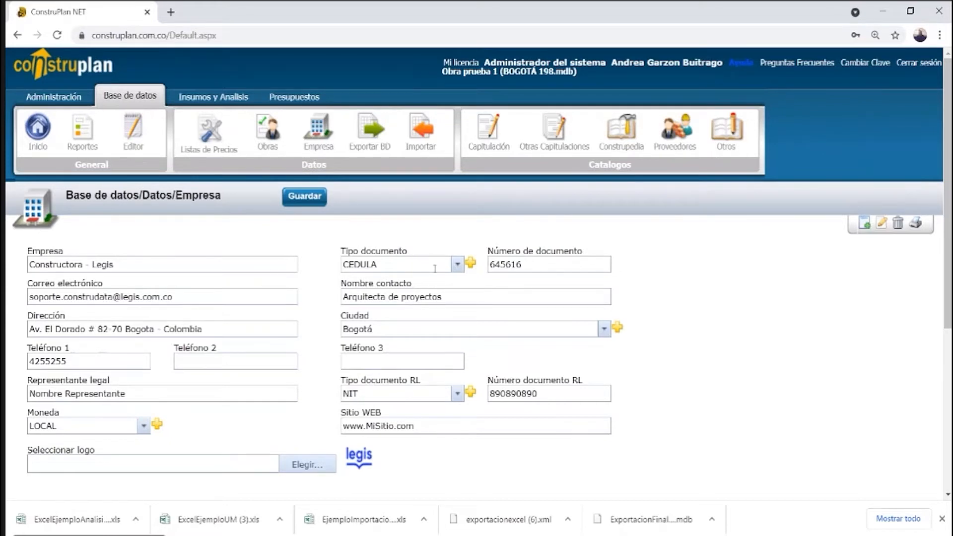
left_click(456, 273)
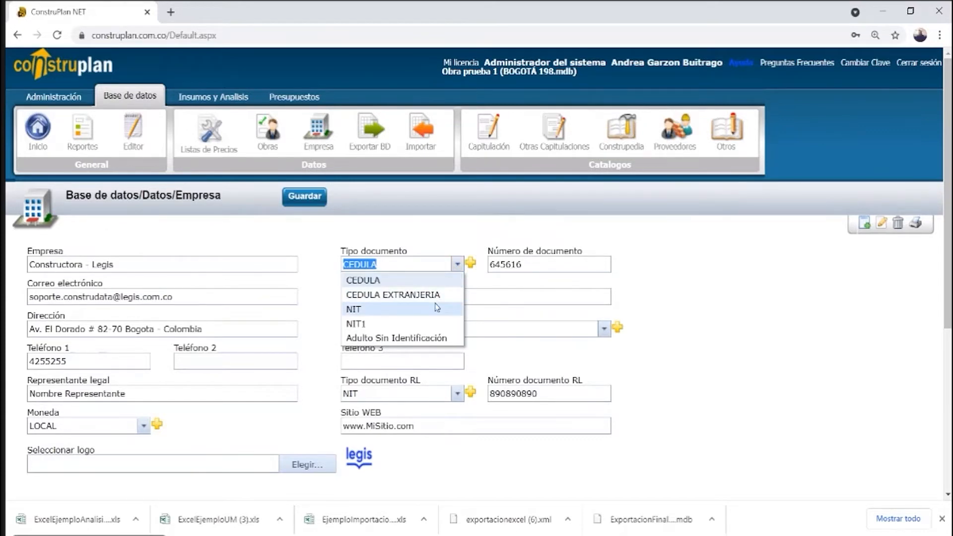
left_click(659, 279)
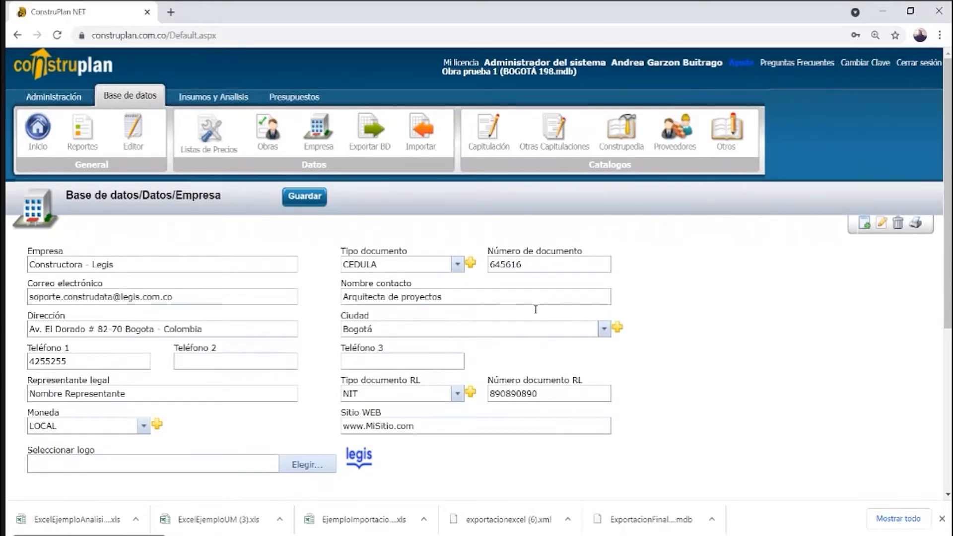
left_click(603, 332)
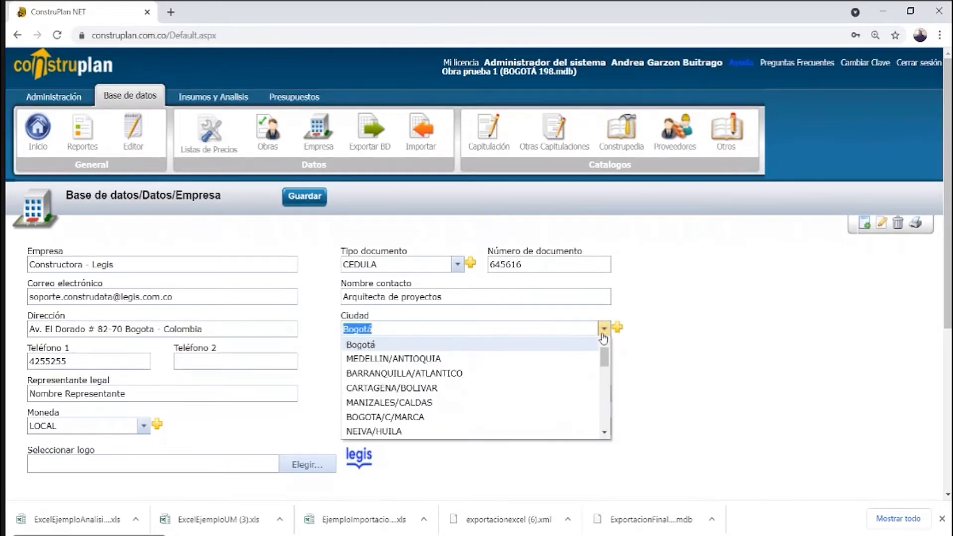
left_click(602, 333)
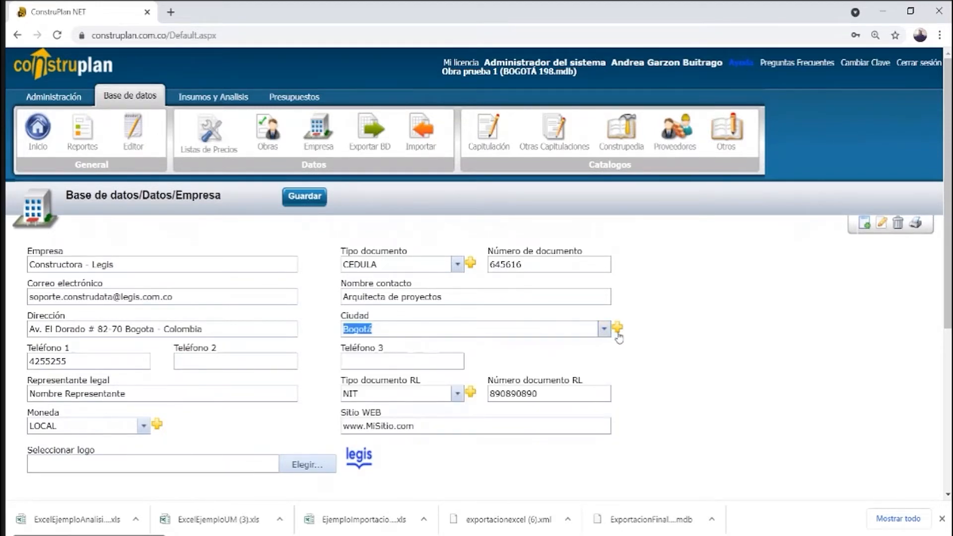
left_click(617, 329)
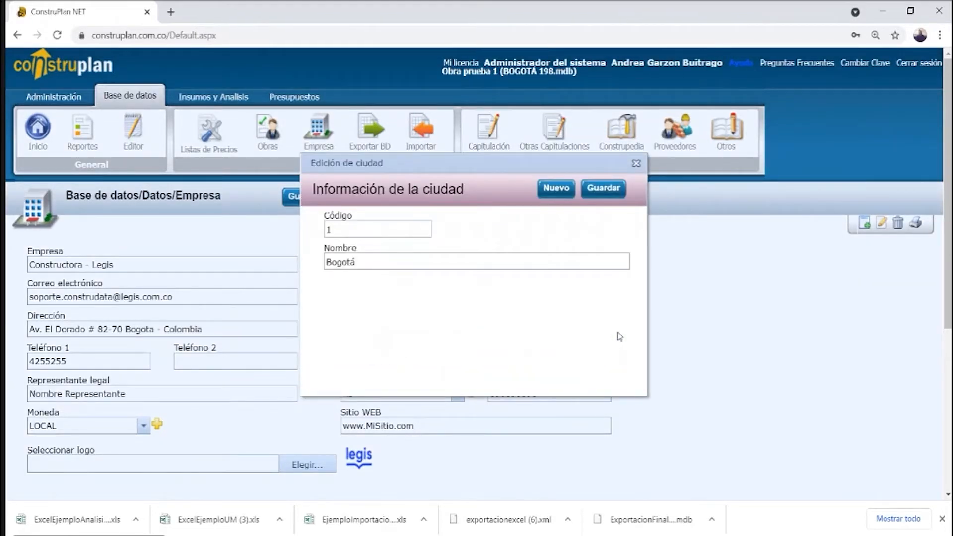
left_click(636, 163)
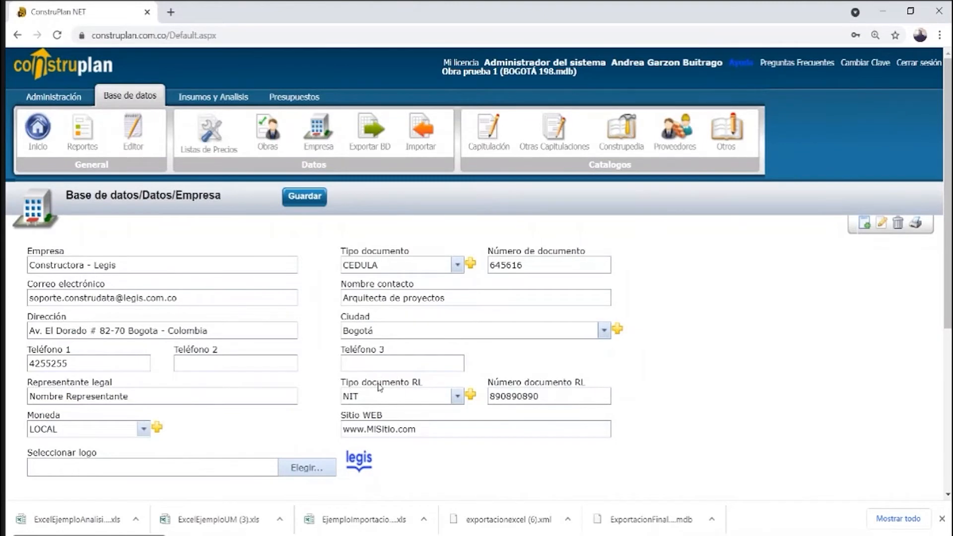
left_click(456, 395)
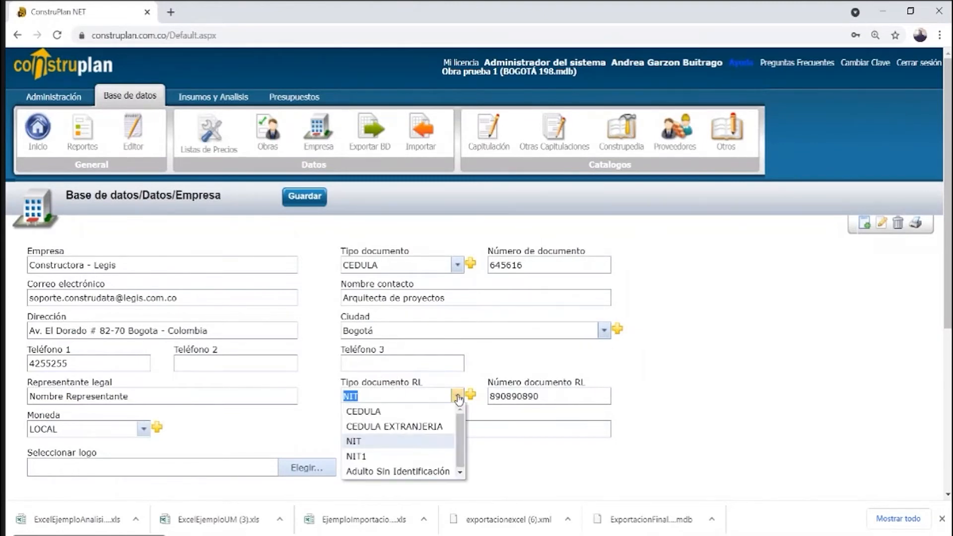
left_click(457, 397)
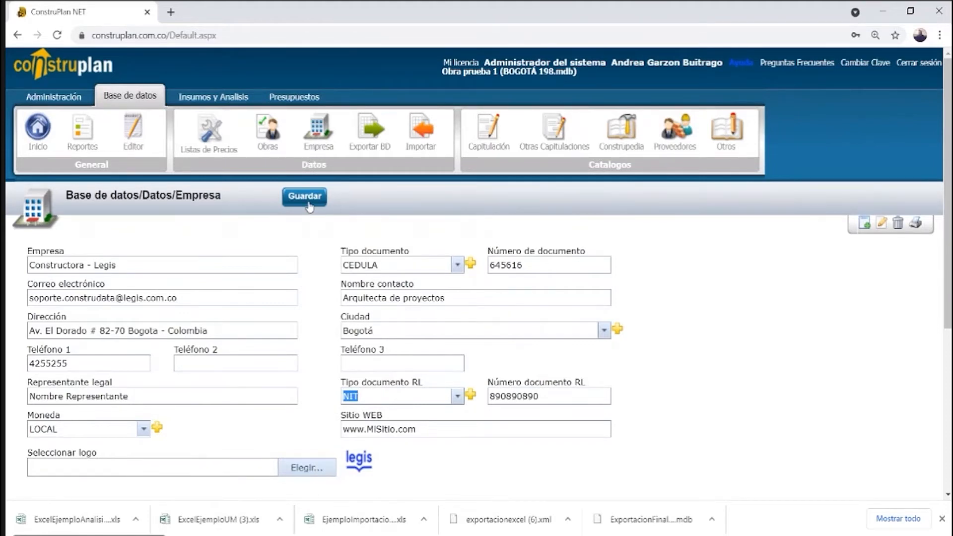
Export the database of the work 1 - Ejercicio equipo in ConstruPlanNG format.
left_click(368, 148)
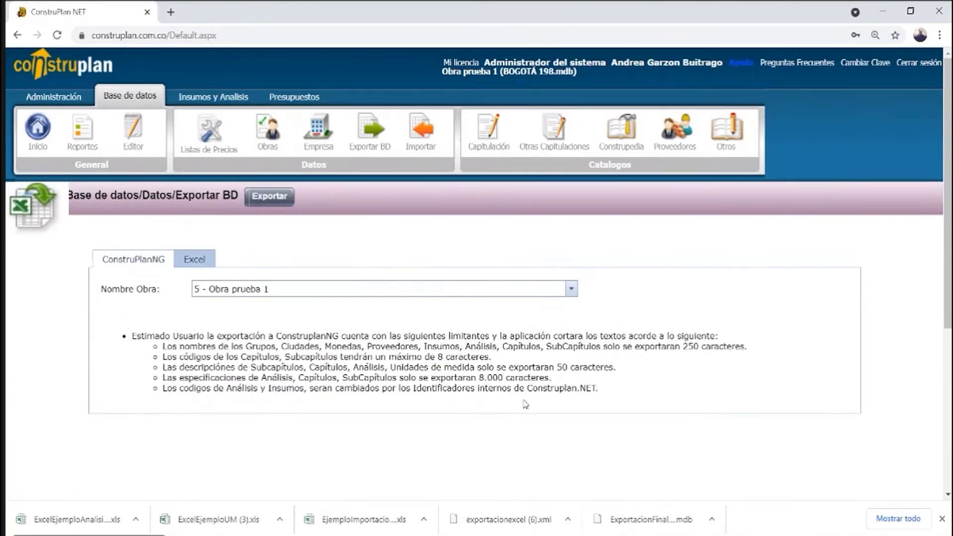
left_click(571, 289)
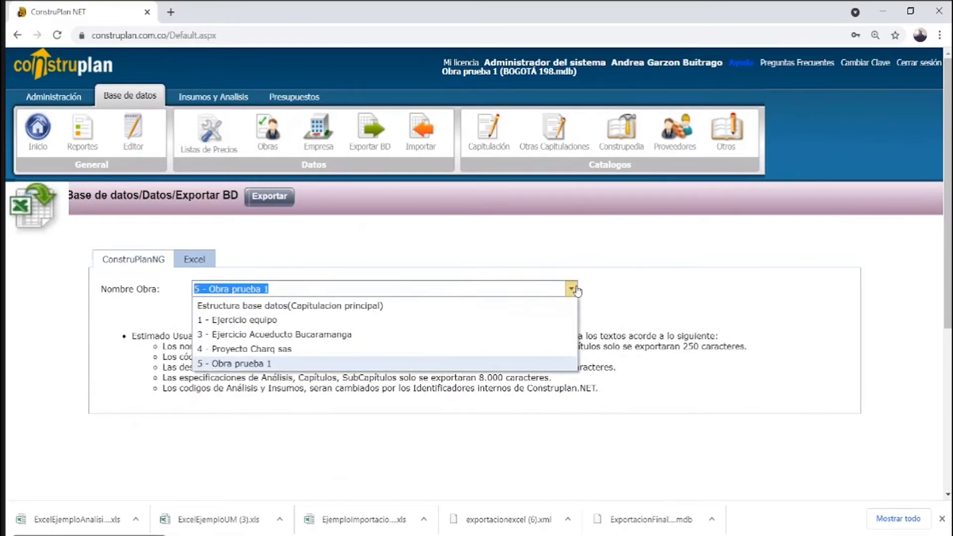
left_click(425, 320)
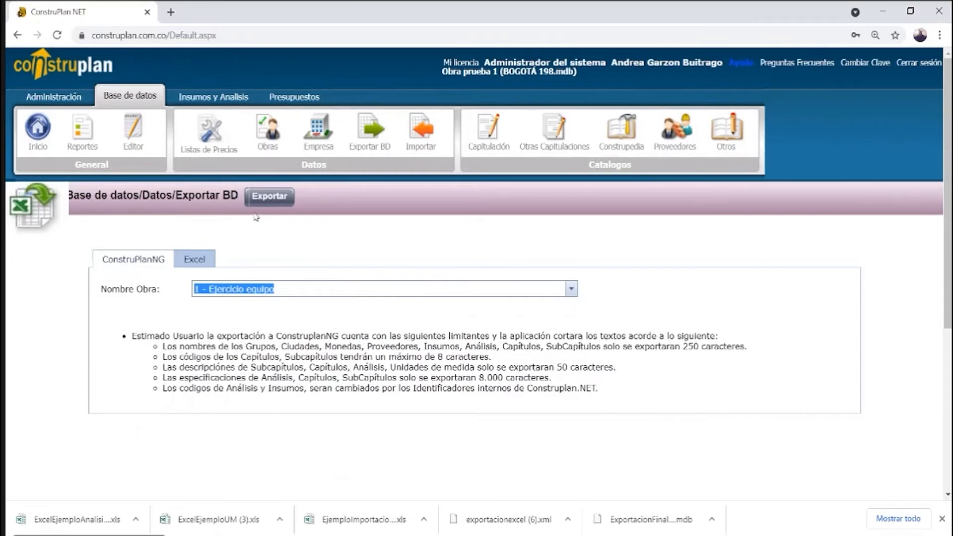
left_click(272, 197)
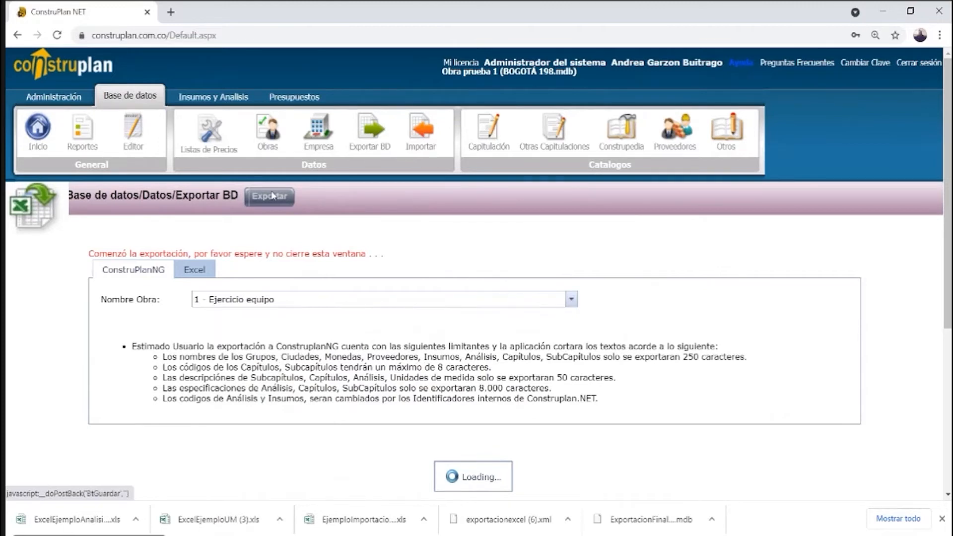
Export the work 1 - Ejercicio equipo in Excel format.
left_click(209, 271)
left_click(305, 301)
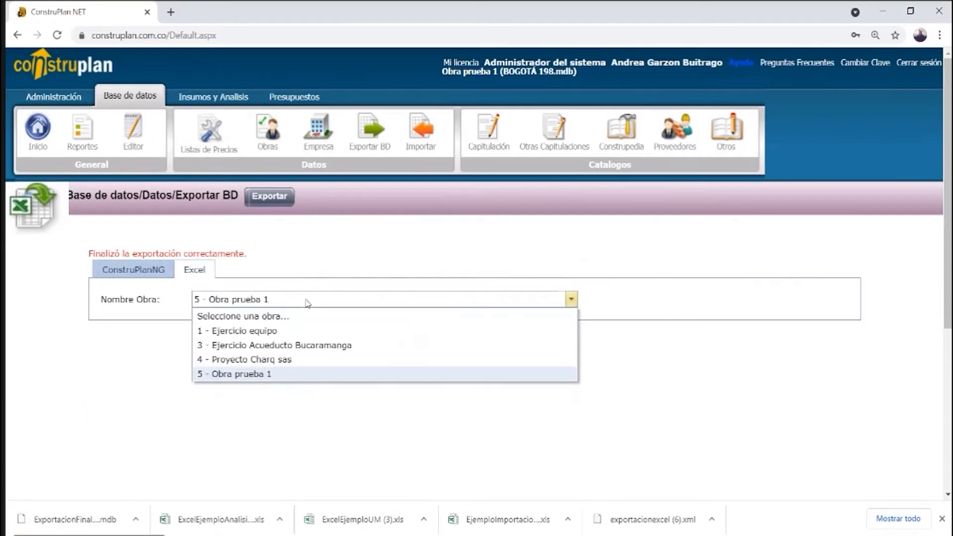
left_click(297, 333)
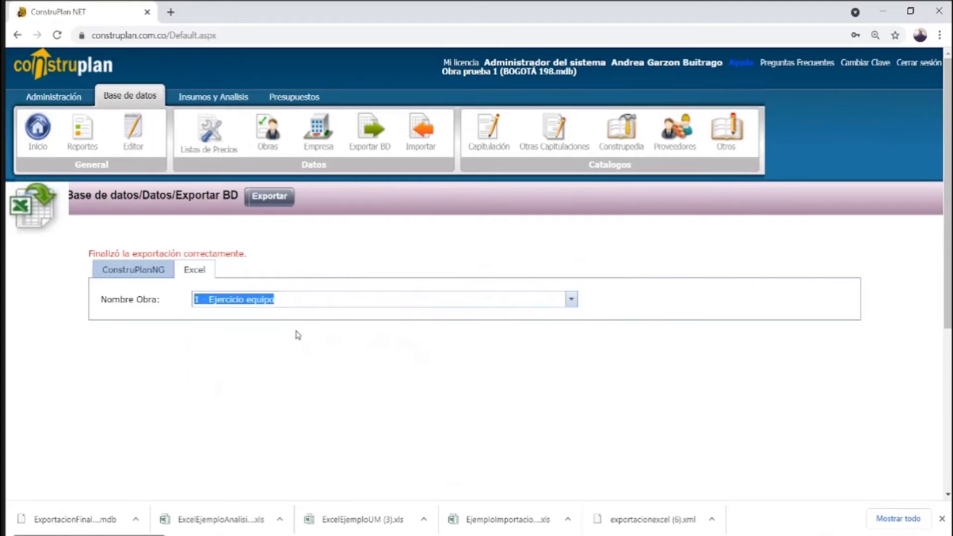
left_click(259, 199)
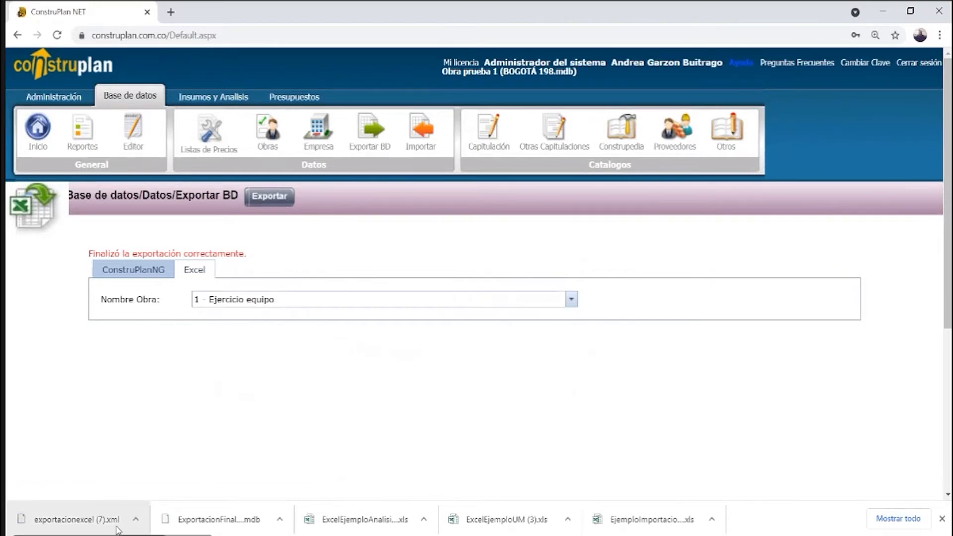
Download the example file for importing Insumos from Excel and open it.
left_click(410, 149)
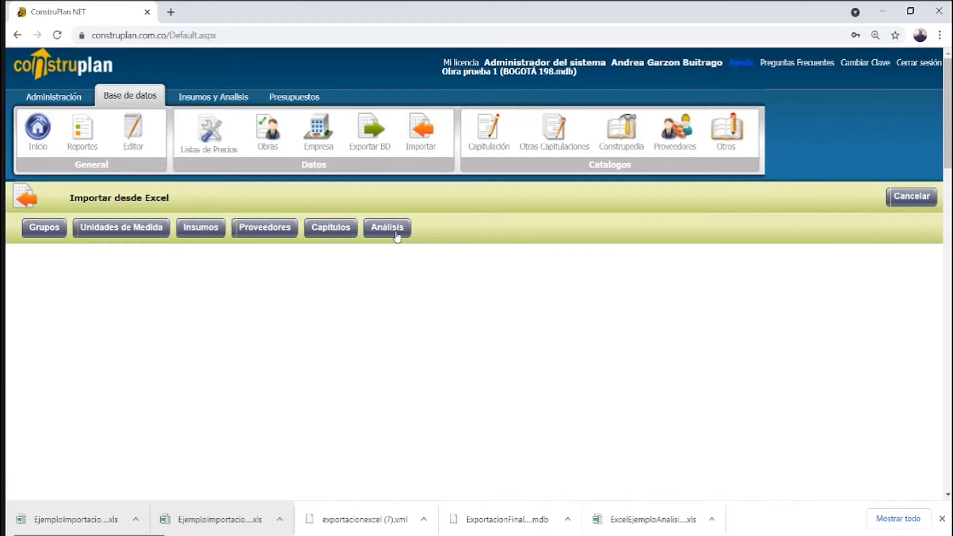
left_click(216, 227)
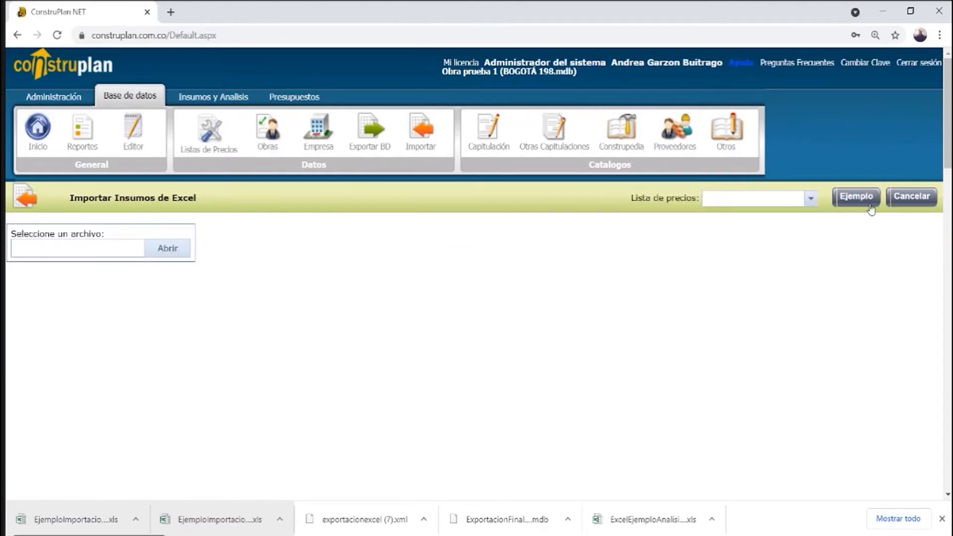
left_click(856, 197)
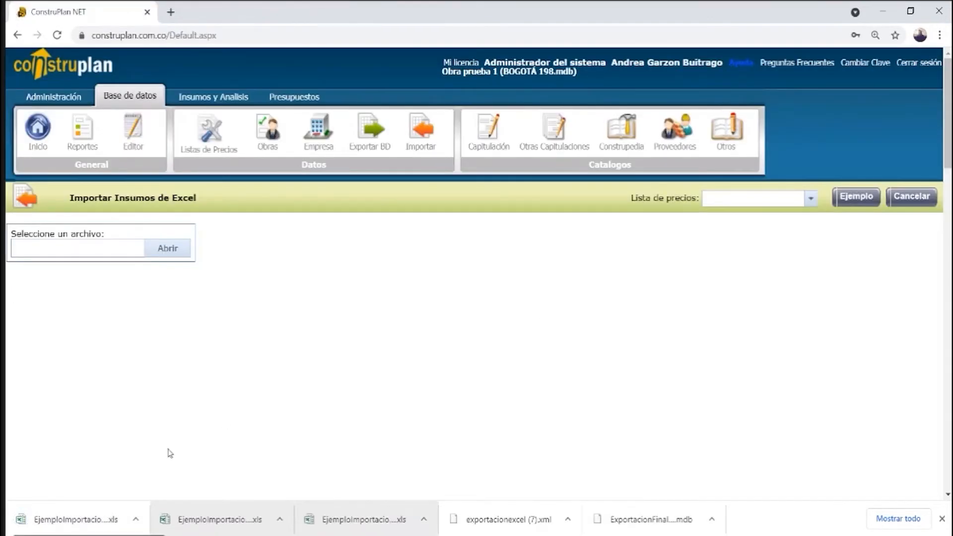
left_click(102, 520)
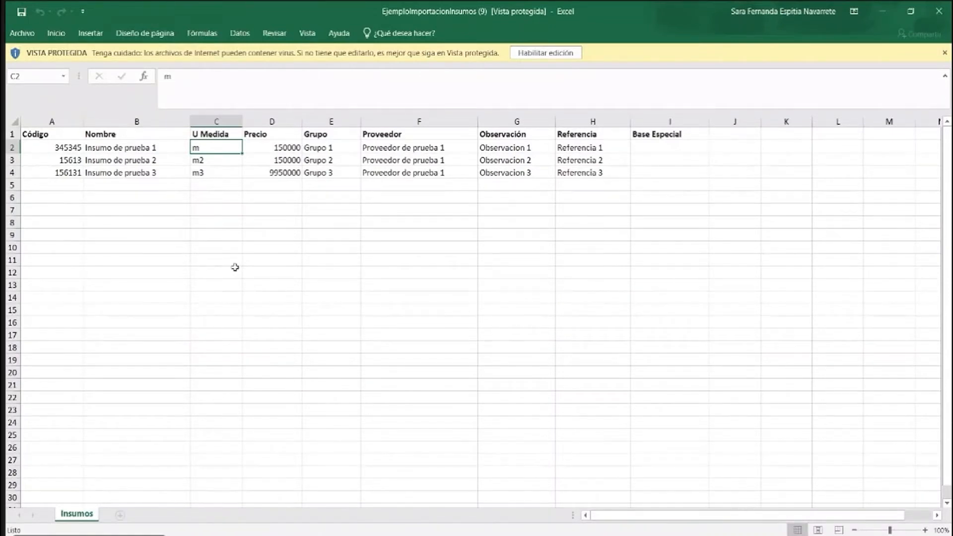
Examine the Nombre, U Medida, Precio, Grupo and Proveedor columns of the Insumos example, then put the workbook away.
left_click(125, 122)
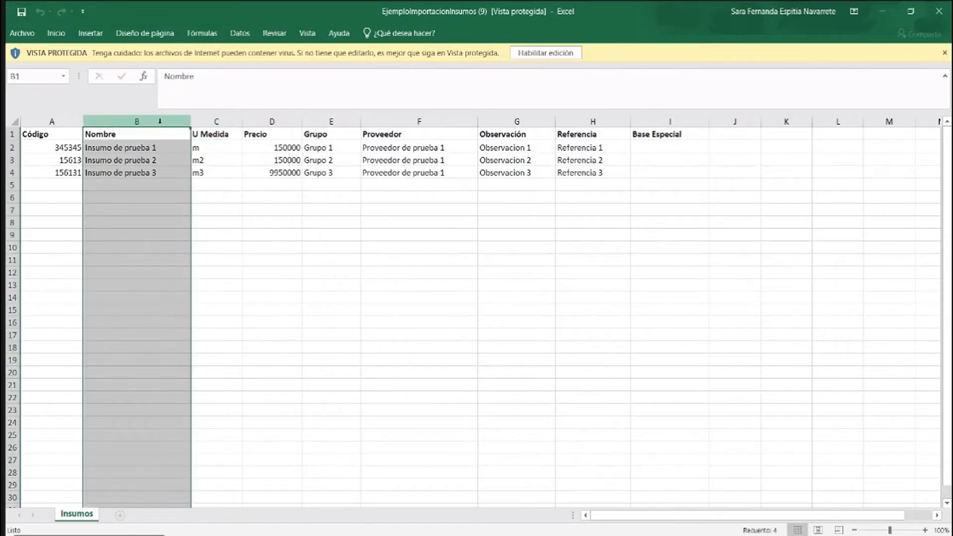
left_click(216, 121)
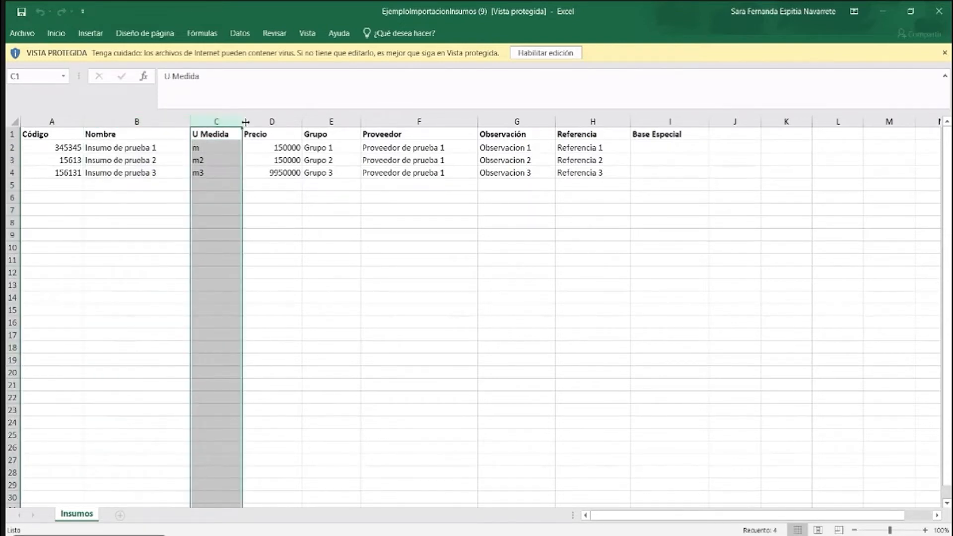
left_click(273, 122)
left_click(328, 120)
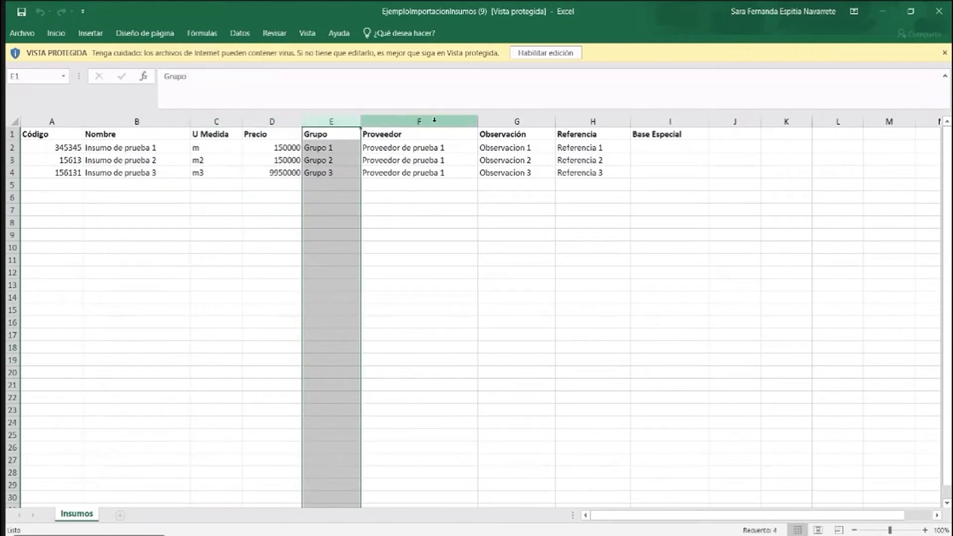
left_click(464, 123)
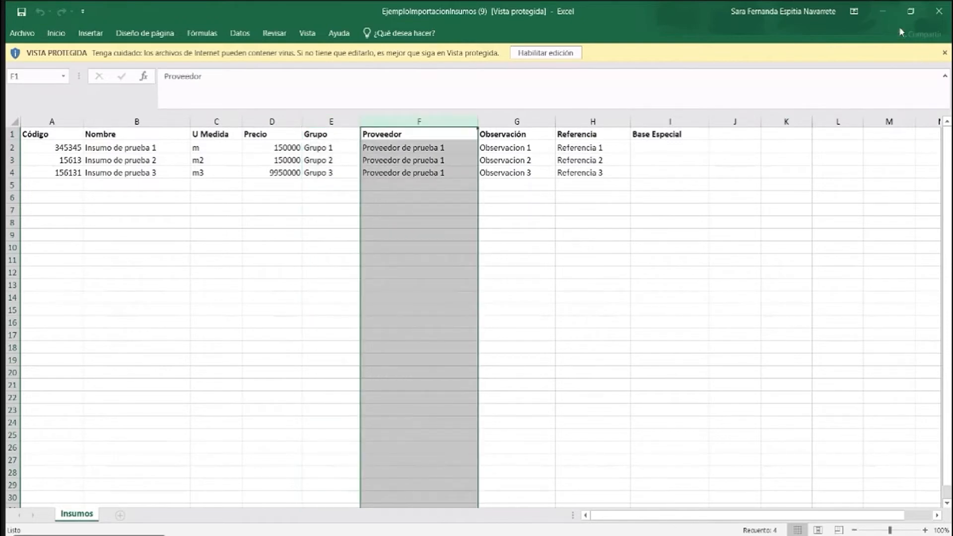
left_click(890, 16)
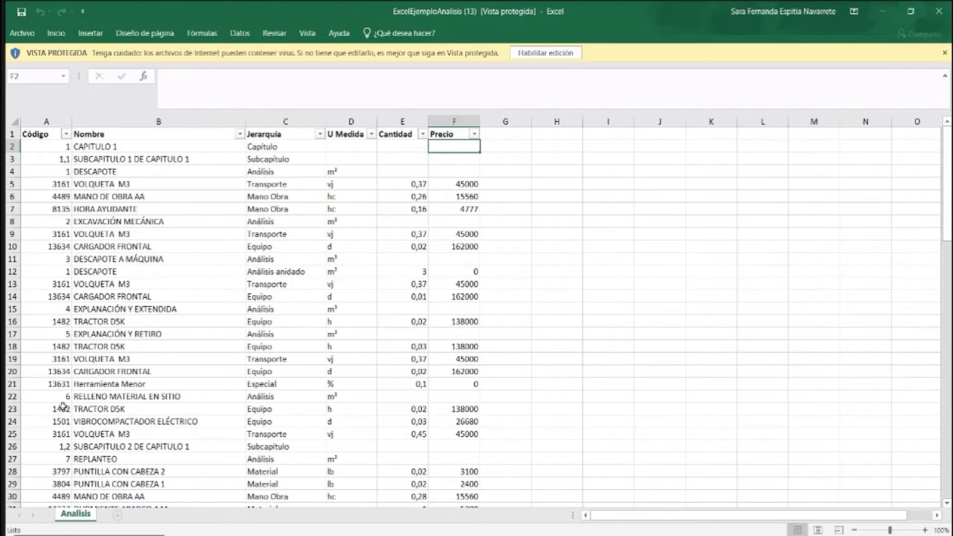
Examine the code, name, hierarchy, unit, quantity and price of the CARGADOR FRONTAL entry in row 20 of the Analisis example.
left_click(56, 375)
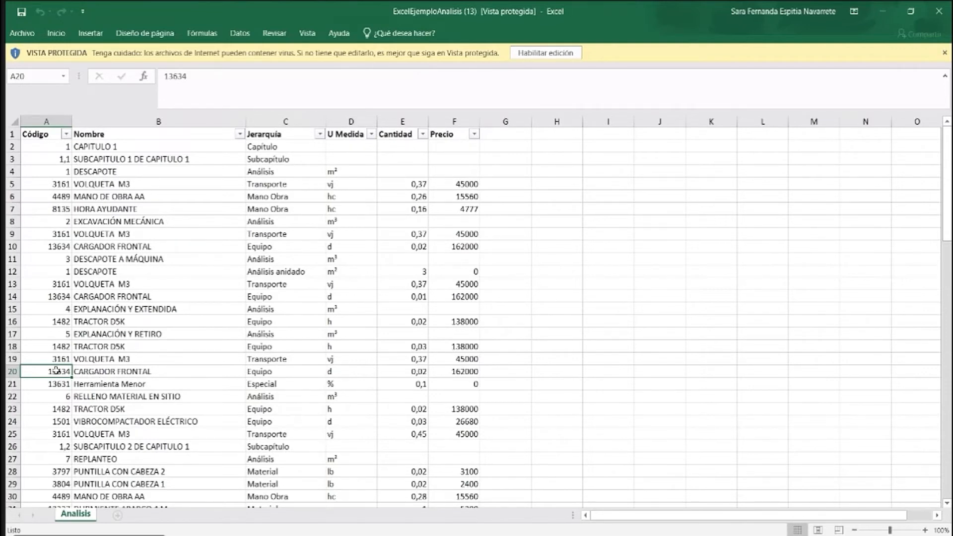
left_click(83, 371)
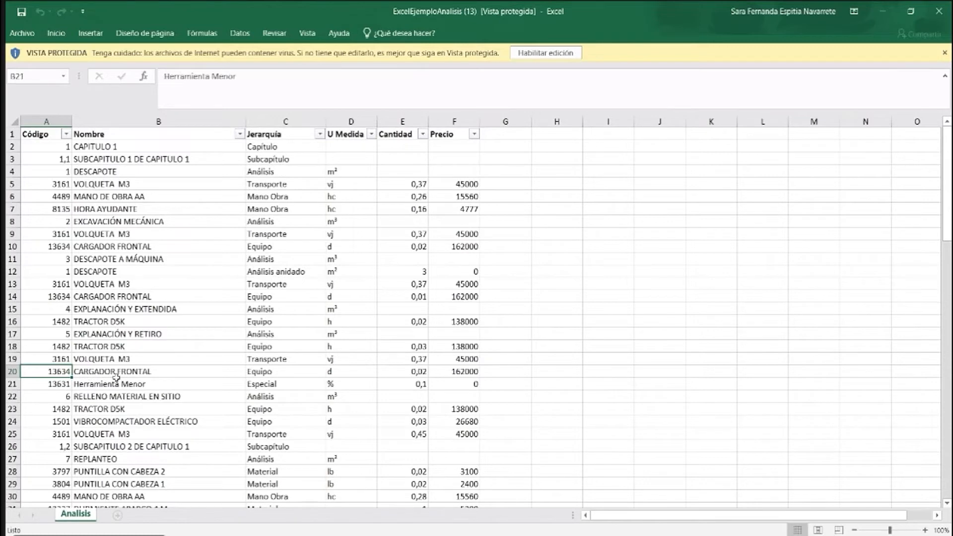
left_click(291, 371)
left_click(332, 372)
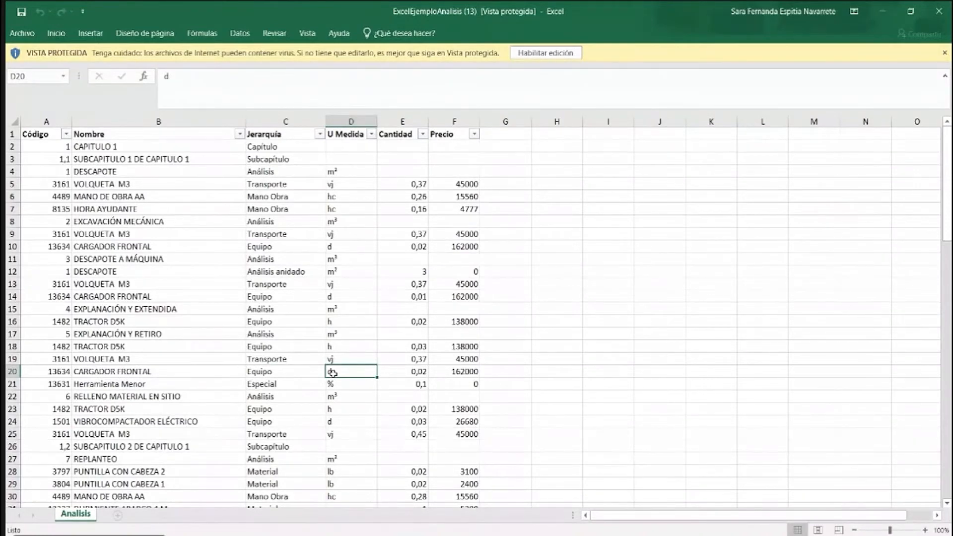
left_click(414, 376)
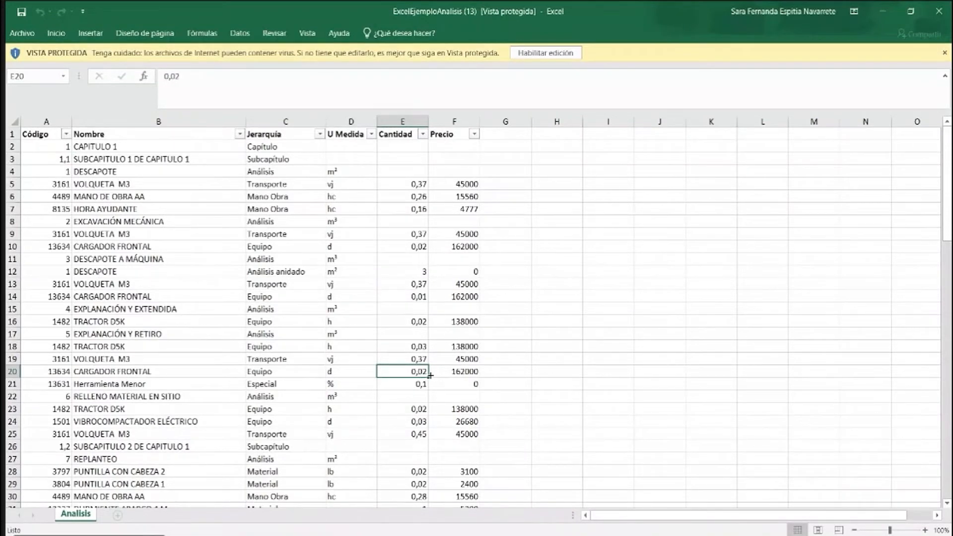
left_click(463, 374)
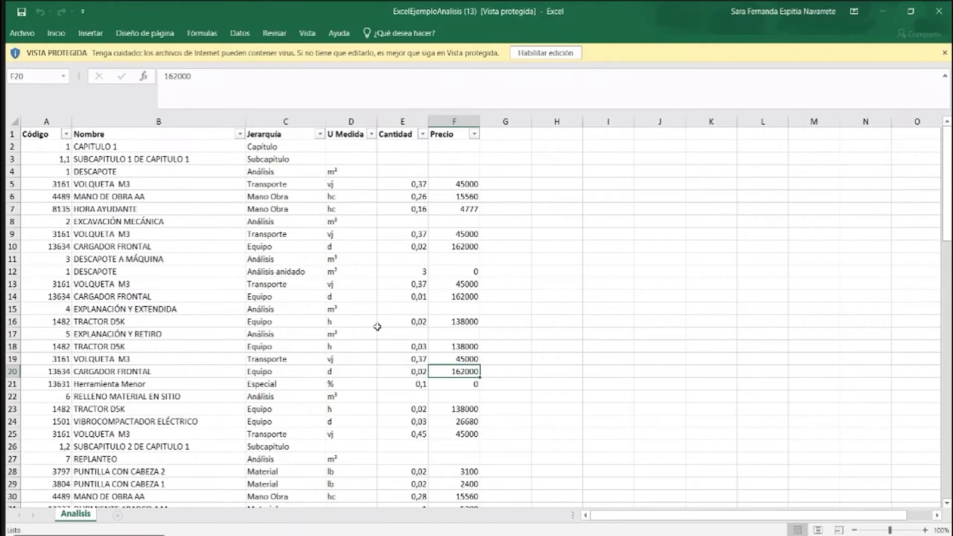
Return to ConstruPlan and view the price lists available for the Insumos import without choosing one.
left_click(876, 8)
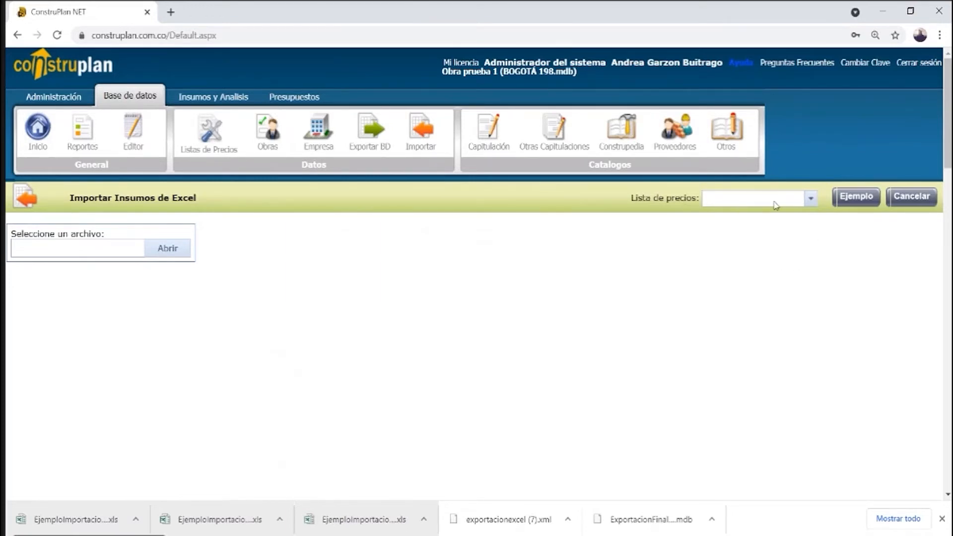
left_click(814, 204)
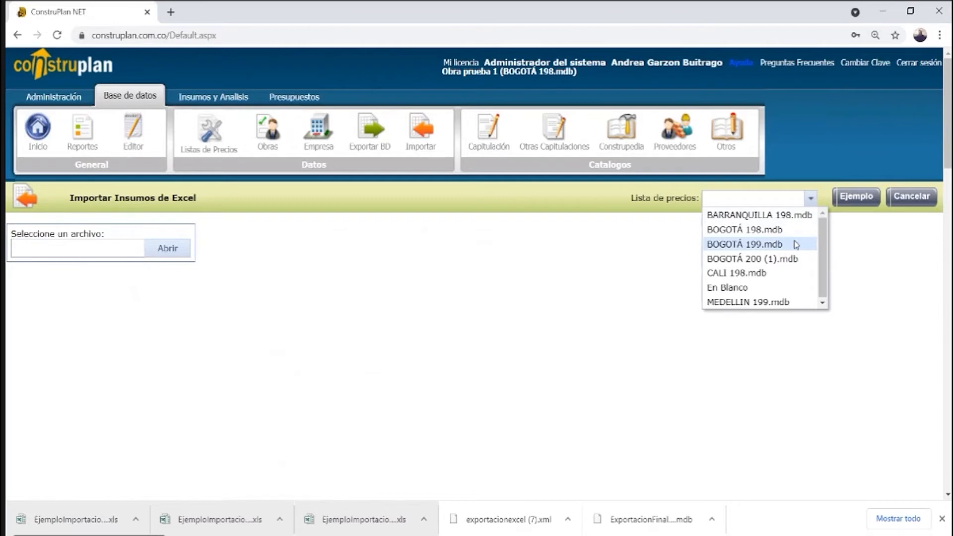
left_click(650, 272)
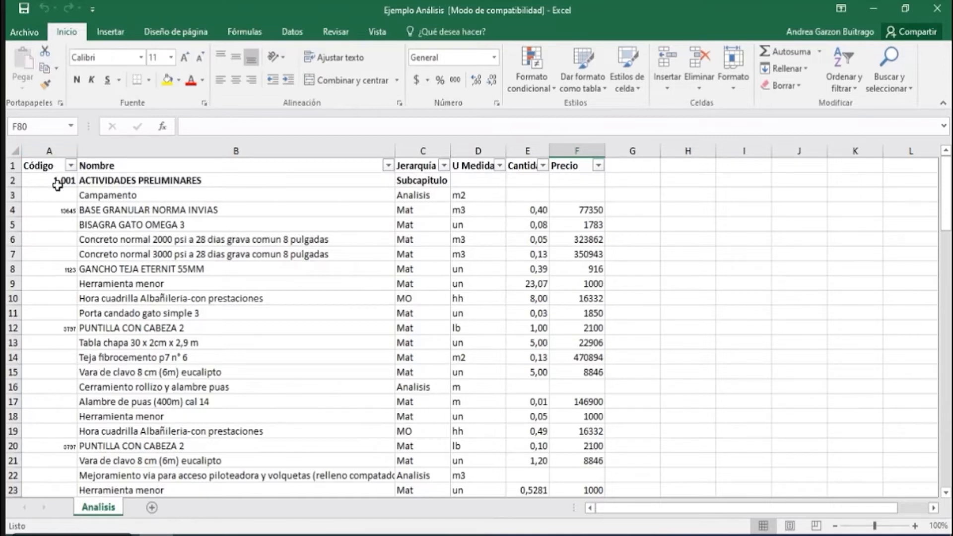
Examine the coded and uncoded items in the Código column of the Ejemplo Análisis workbook.
left_click(66, 211)
left_click(54, 267)
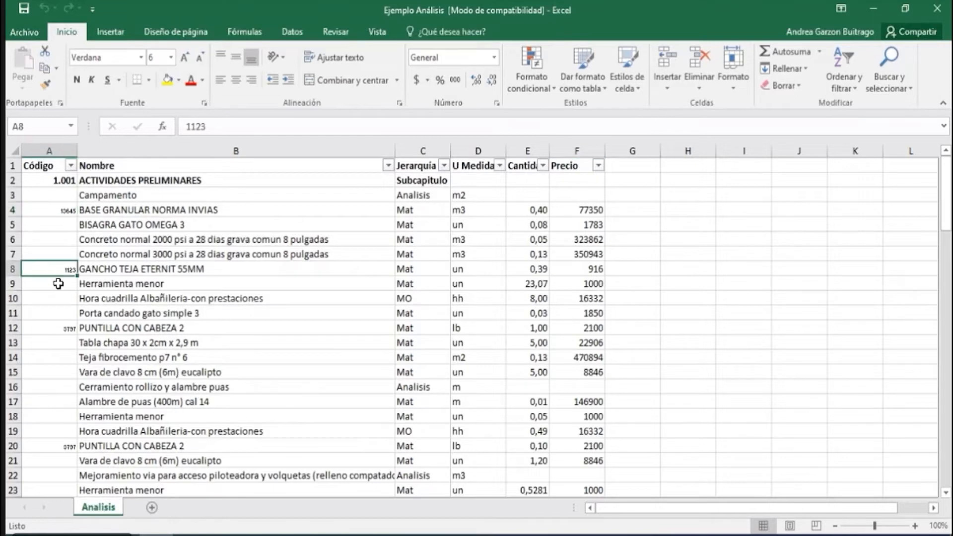
scroll(60, 290, "down", 1)
double_click(60, 288)
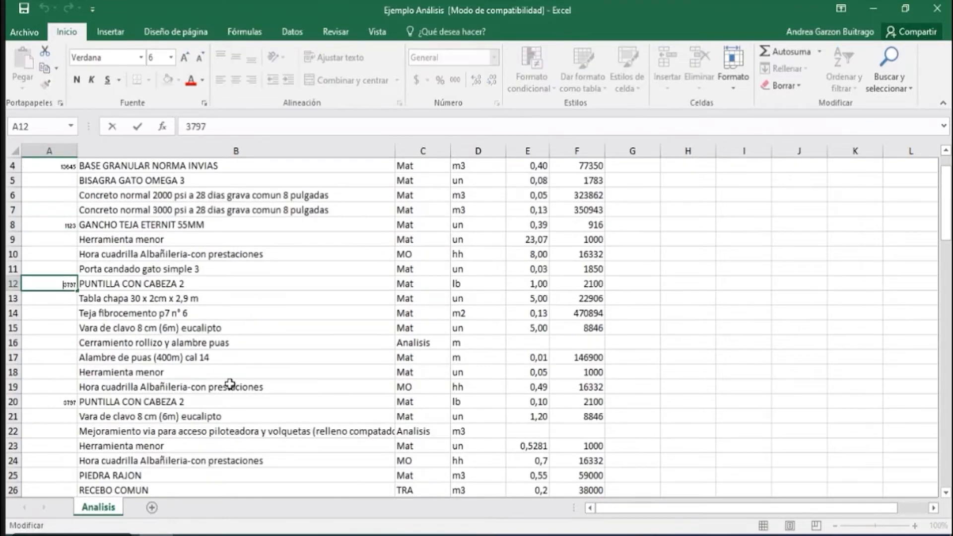
scroll(388, 343, "up", 1)
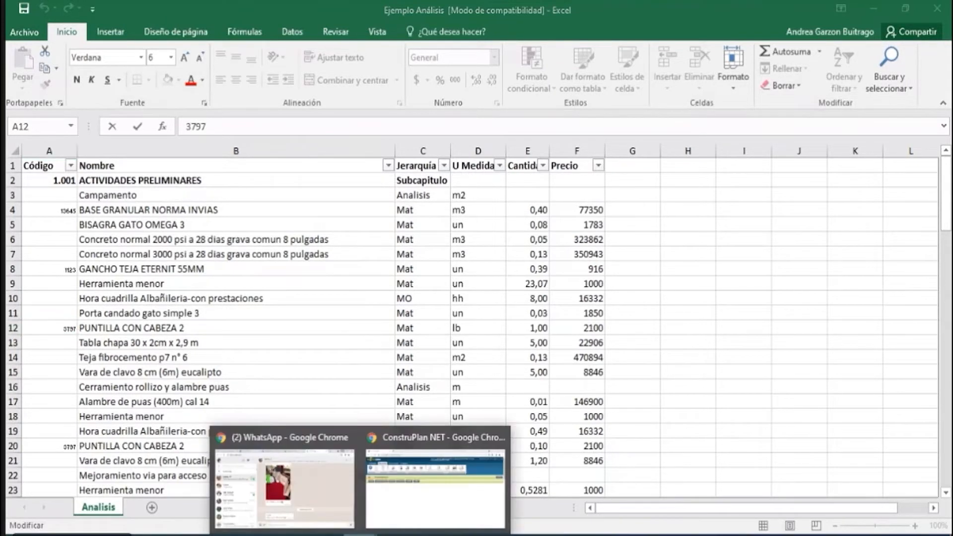
Switch to ConstruPlan and start an Análisis import from Excel with the price list BOGOTÁ 198.mdb.
left_click(389, 502)
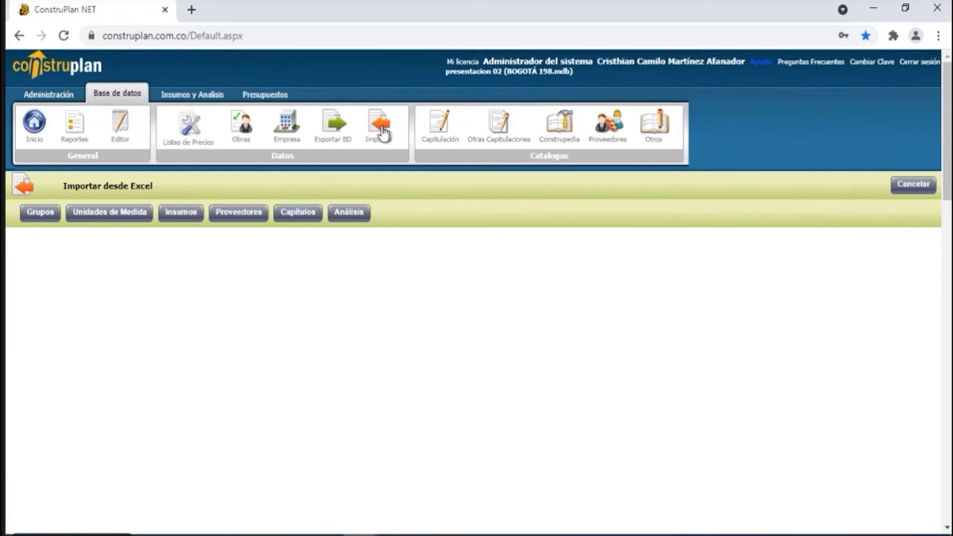
left_click(350, 218)
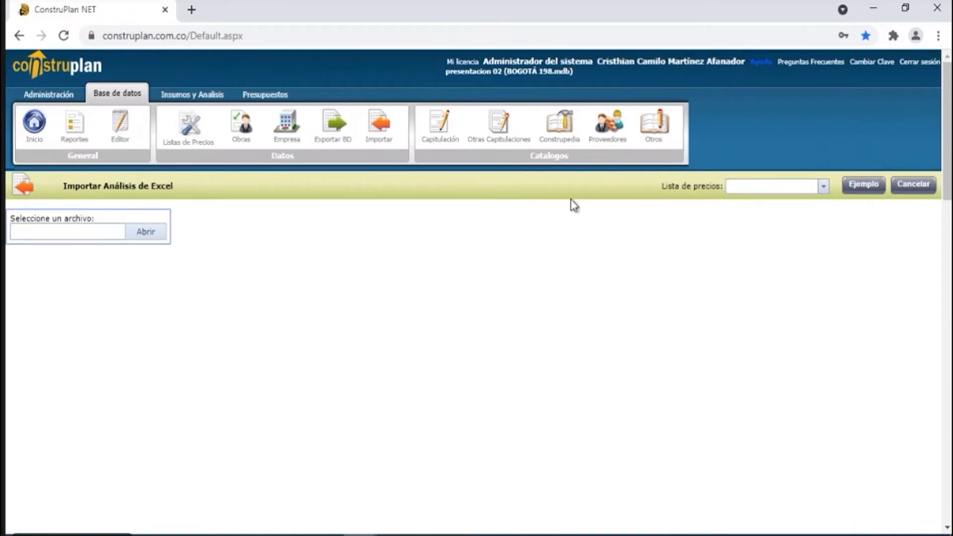
left_click(784, 195)
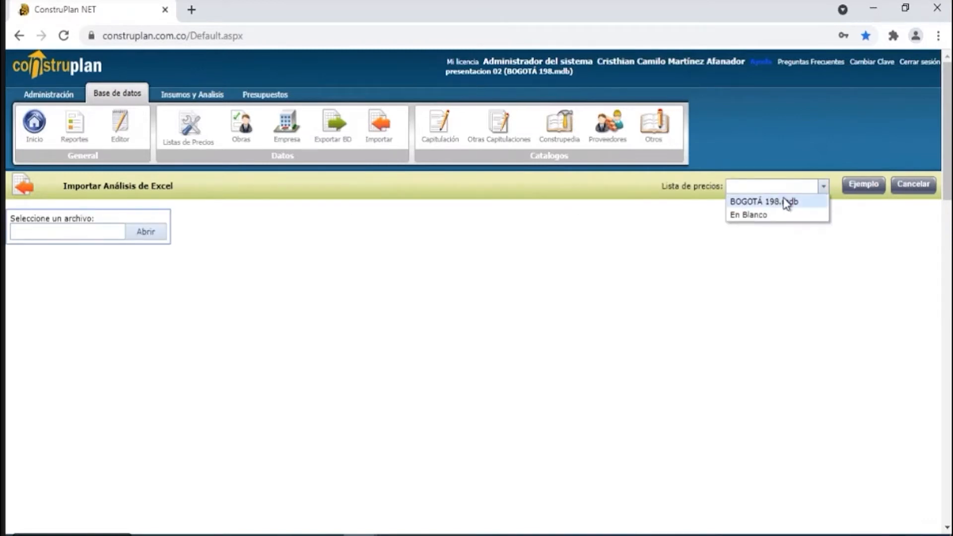
left_click(786, 205)
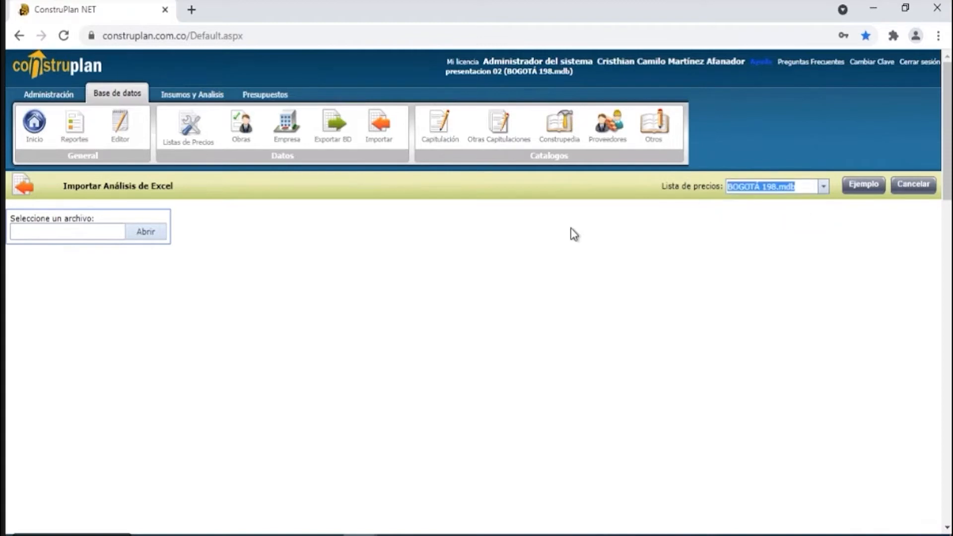
Load the Ejemplo Análisis file from Escritorio as the source for the import.
left_click(154, 237)
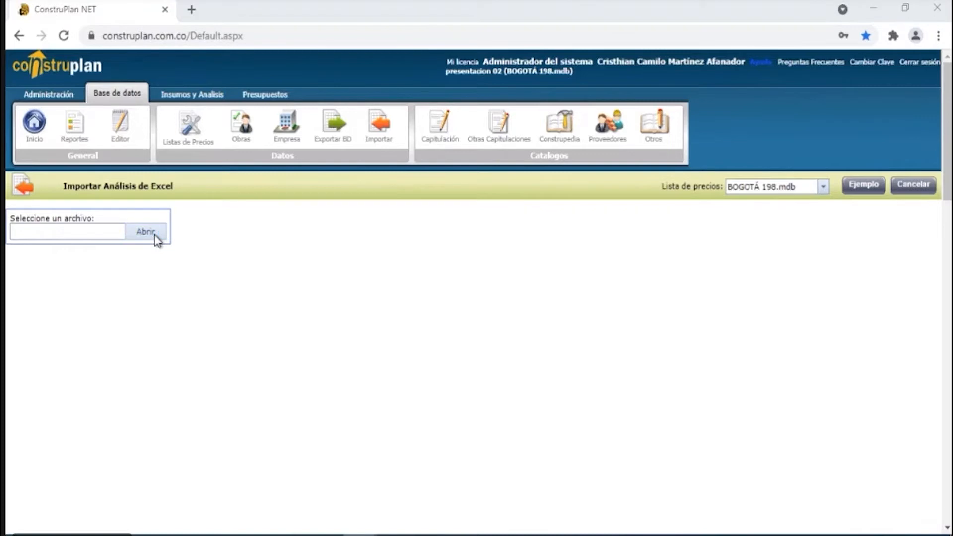
scroll(255, 228, "down", 3)
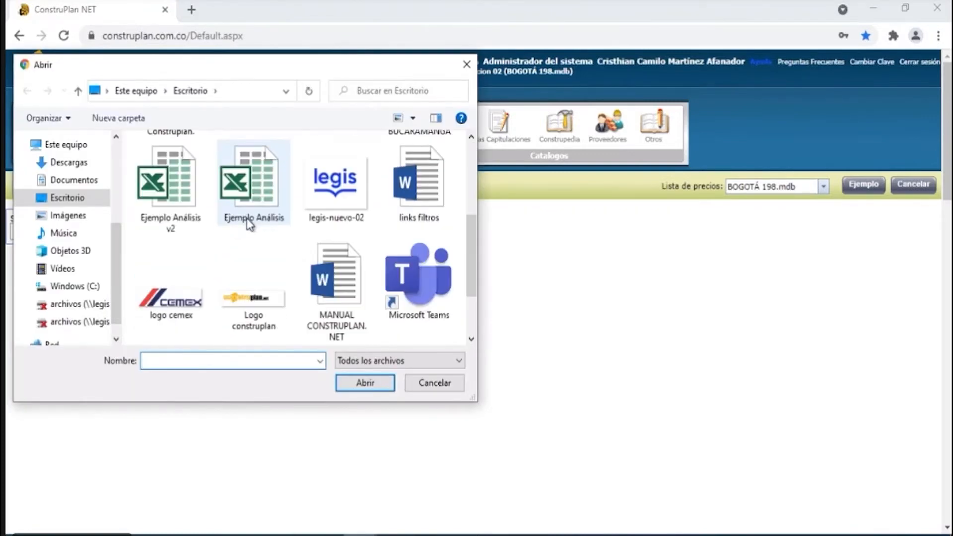
left_click(258, 189)
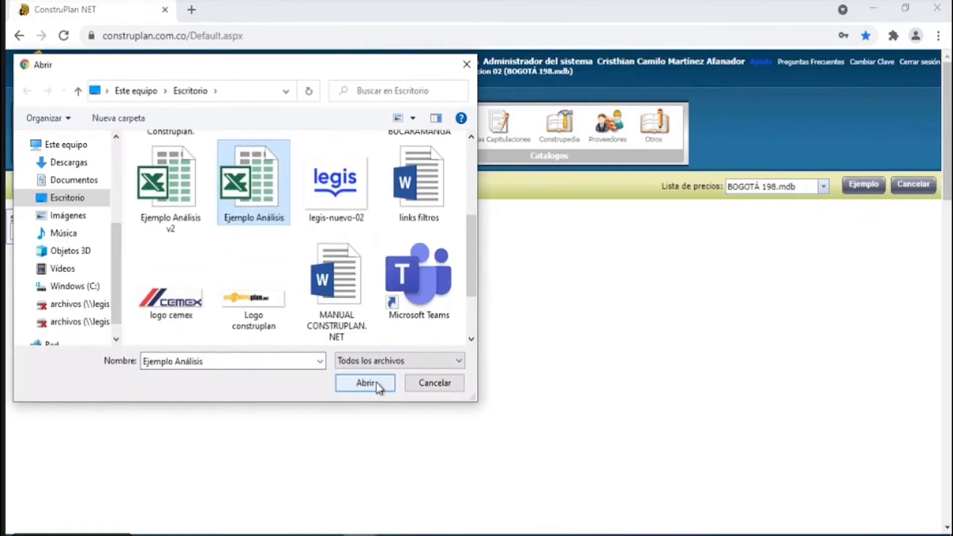
left_click(376, 383)
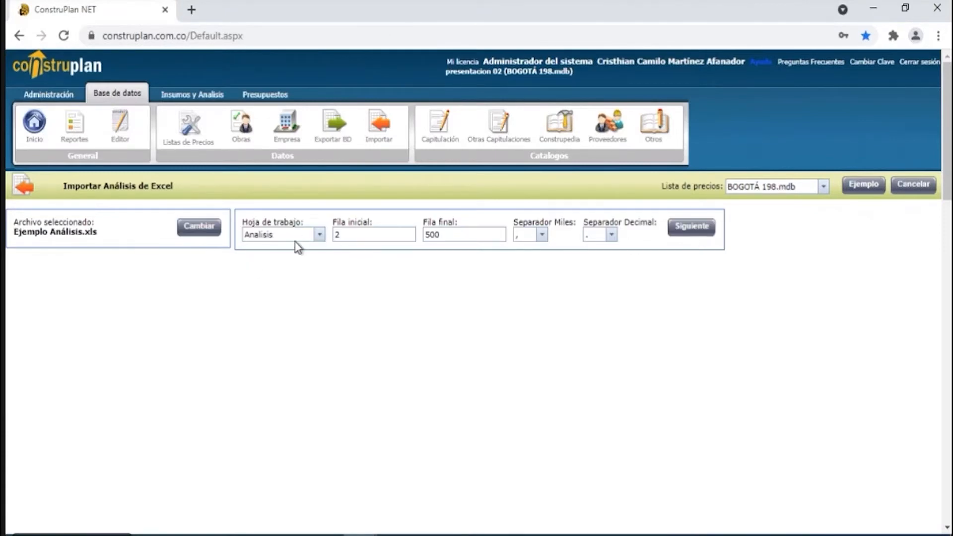
Select the Analisis worksheet, keep rows 2 to 500 and the default separators, and accept the proposed column mapping.
left_click(319, 235)
left_click(298, 254)
left_click(692, 227)
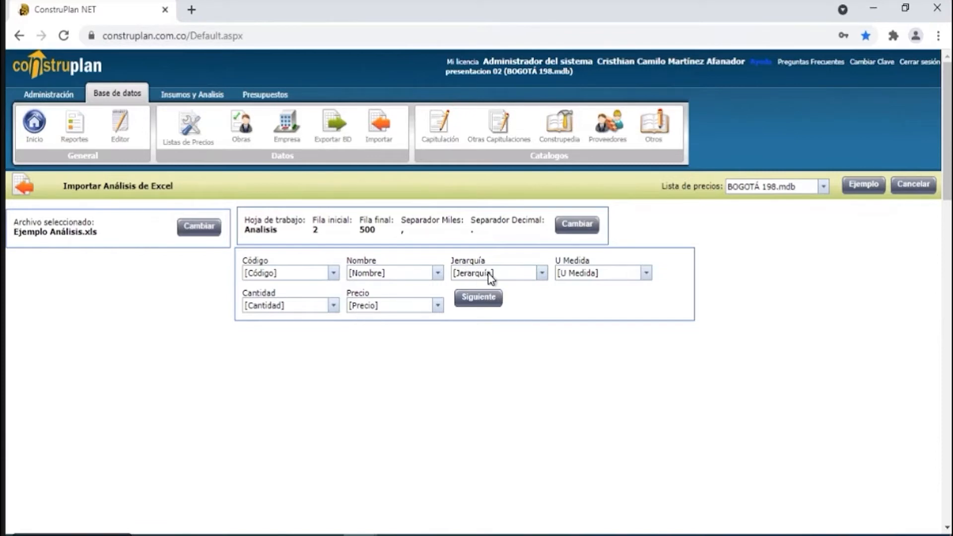
left_click(479, 299)
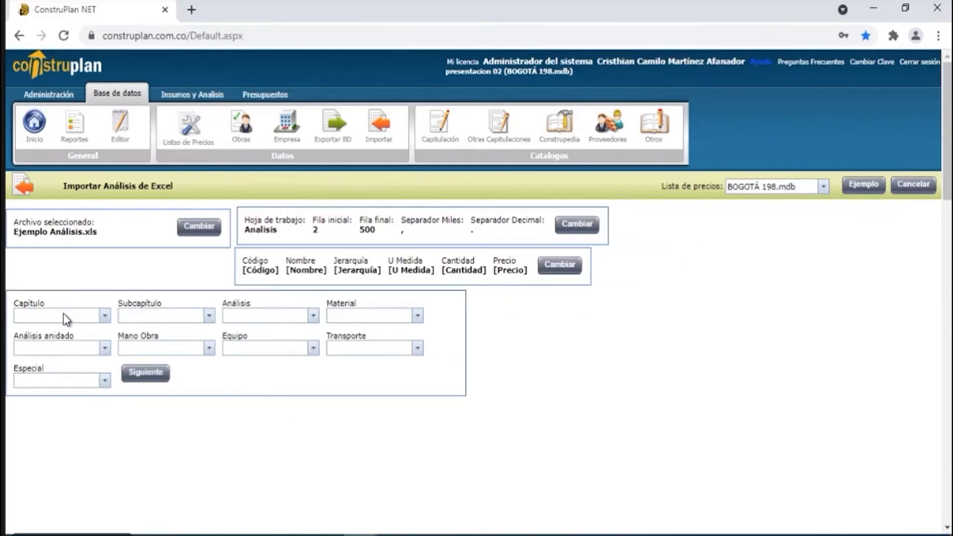
Map the Subcapítulo level to Subcapitulo, Análisis to Analisis and Material to Mat for the import.
left_click(63, 315)
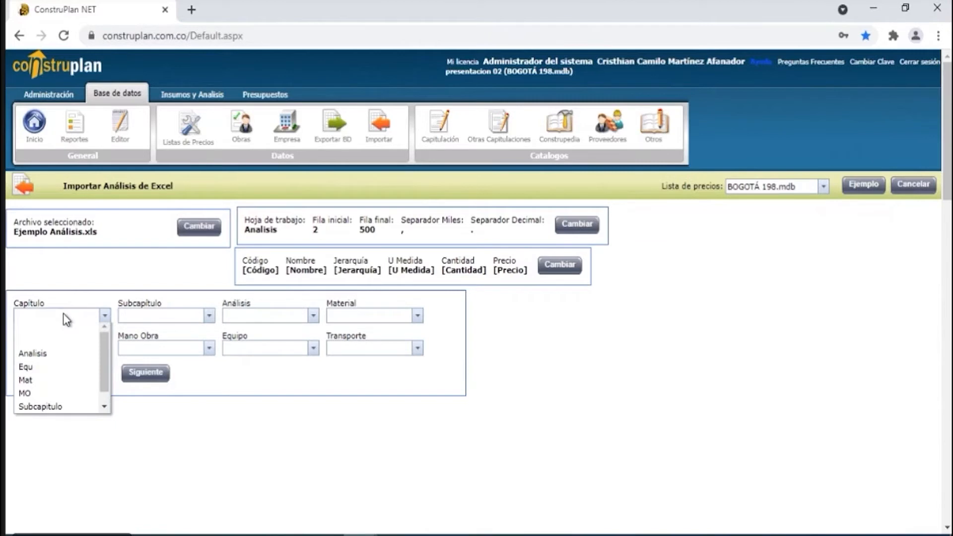
left_click(193, 316)
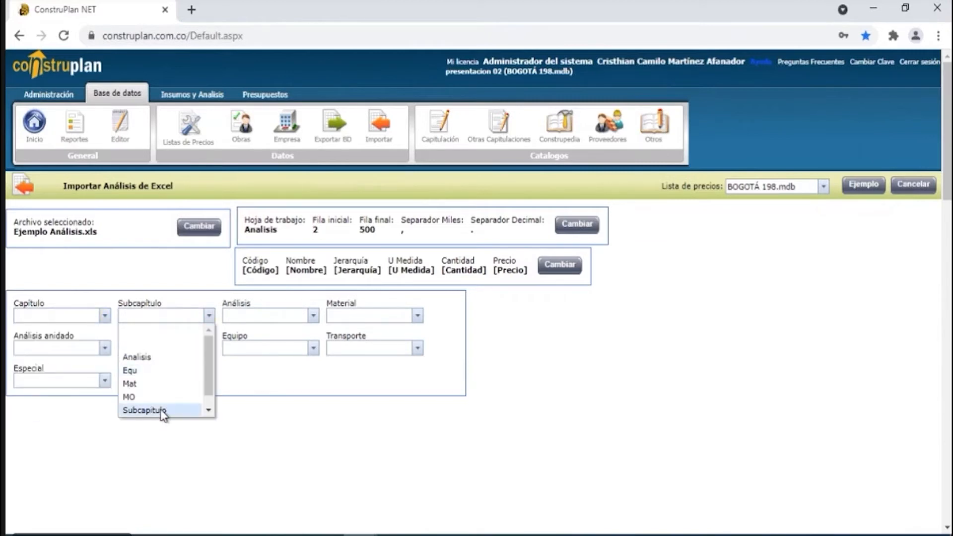
left_click(159, 409)
left_click(271, 316)
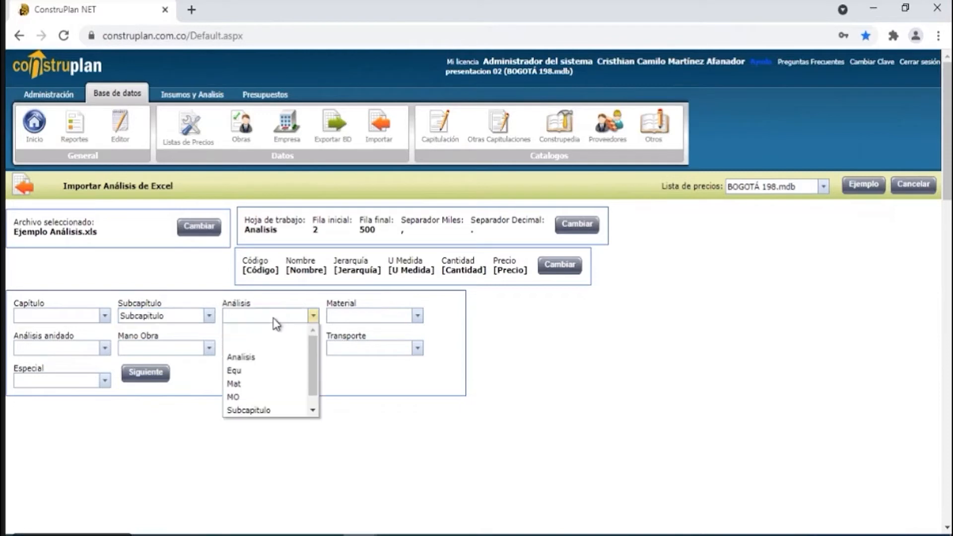
left_click(269, 357)
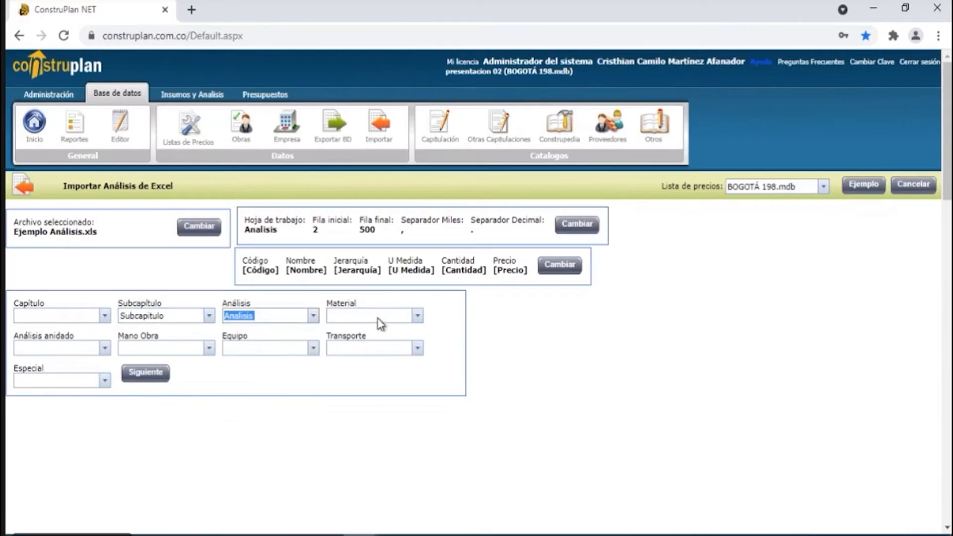
left_click(379, 321)
left_click(359, 383)
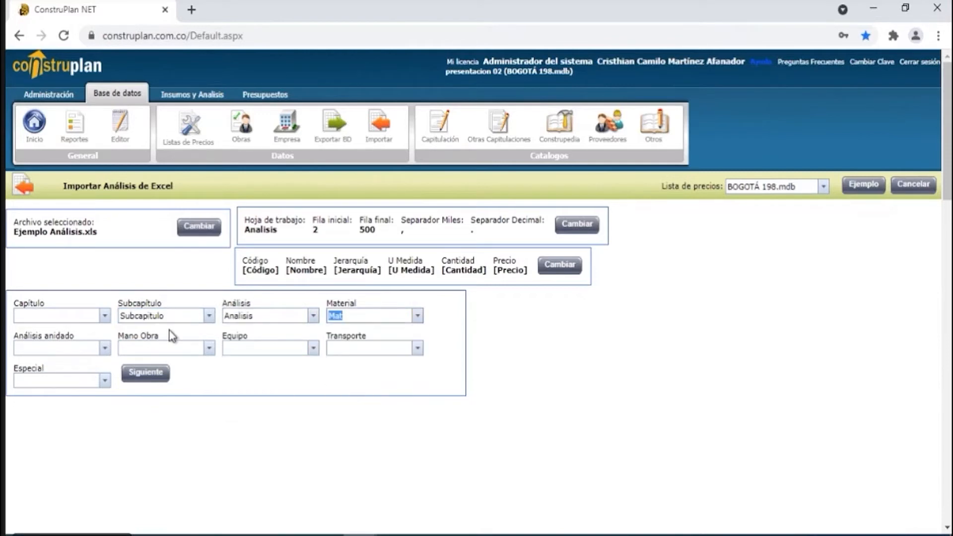
Map Mano Obra to MO, Equipo to Equ and Transporte to TRA, and continue to the validation of the records.
left_click(151, 347)
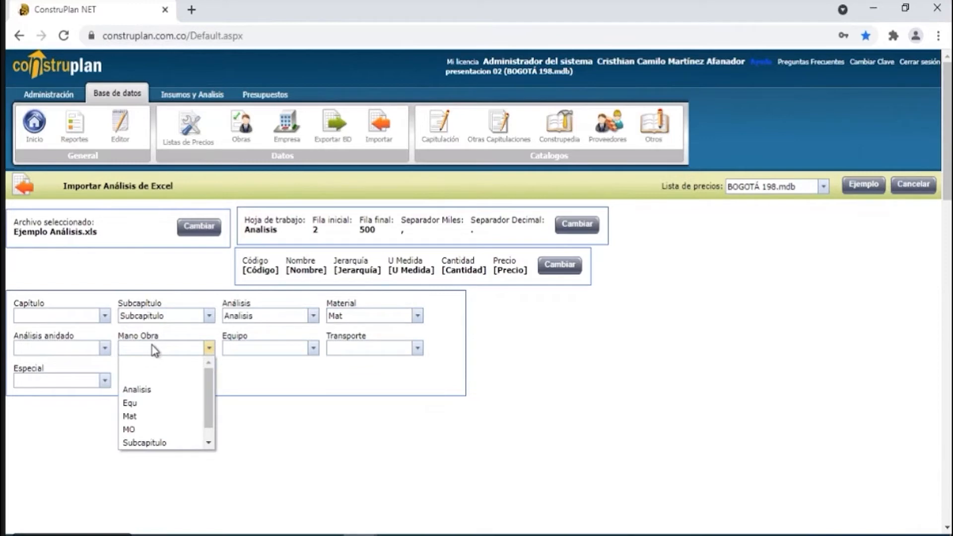
left_click(154, 427)
left_click(256, 349)
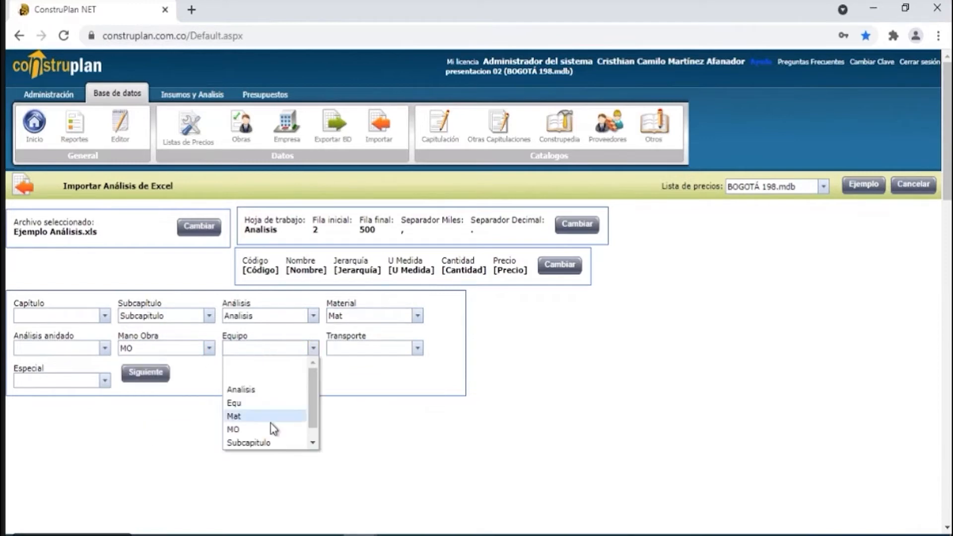
left_click(274, 411)
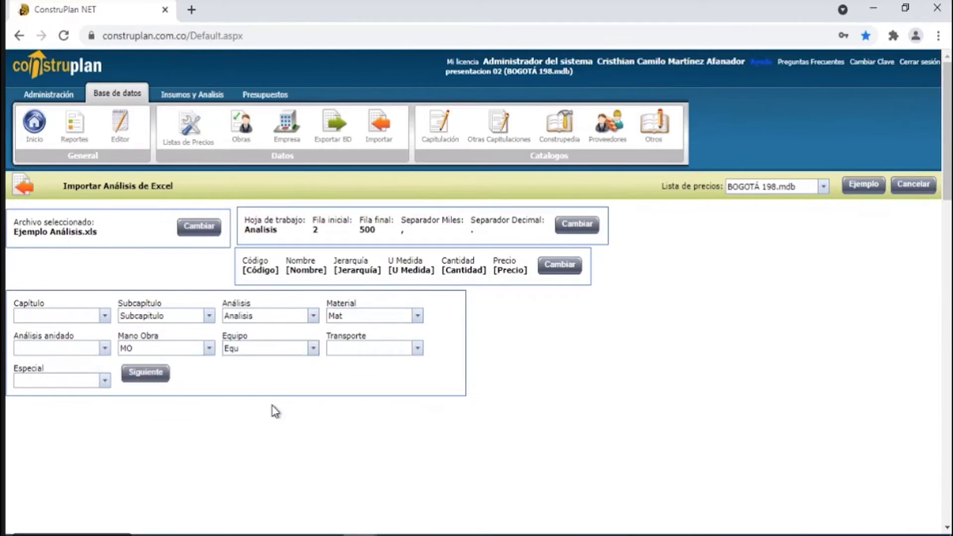
left_click(379, 349)
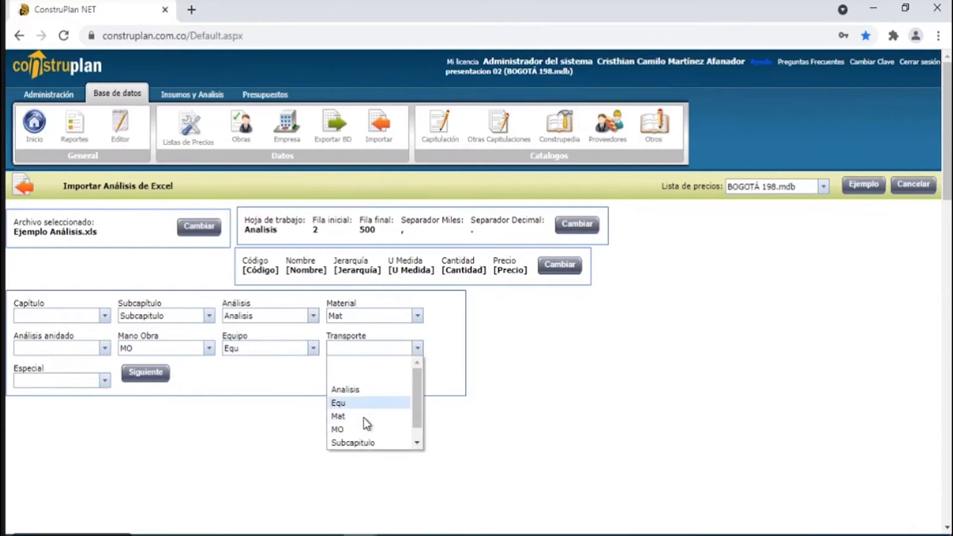
scroll(365, 421, "down", 1)
left_click(365, 440)
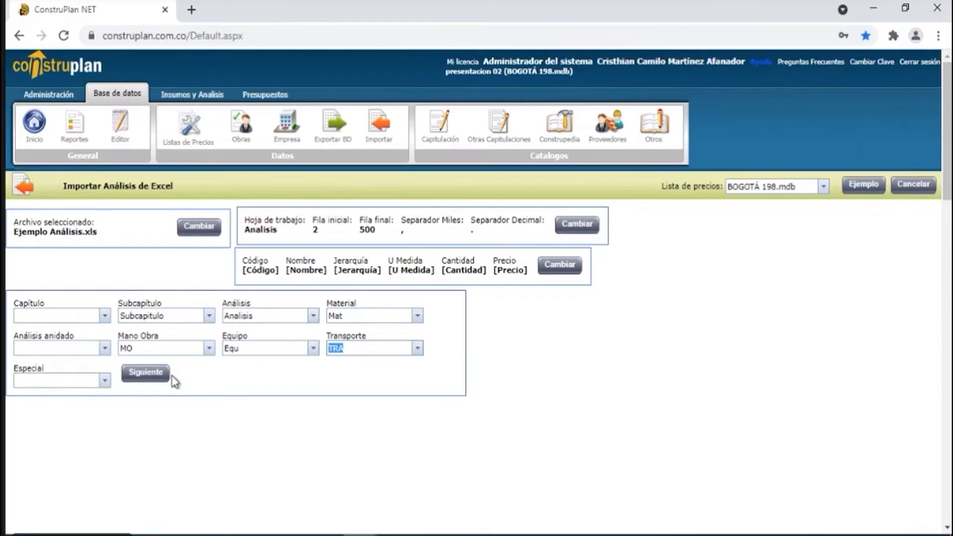
left_click(149, 373)
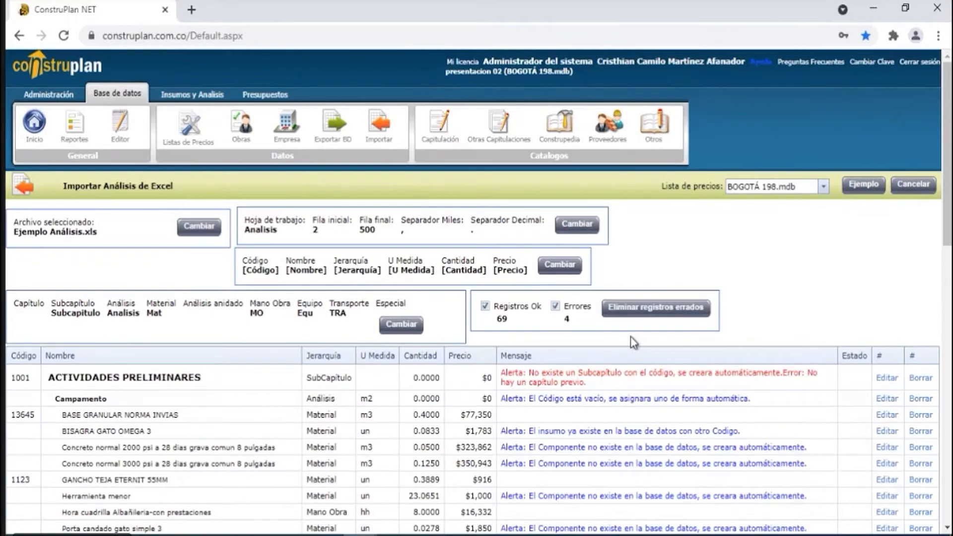
Review the validation list and filter it to show only the records with errors.
scroll(630, 335, "down", 1)
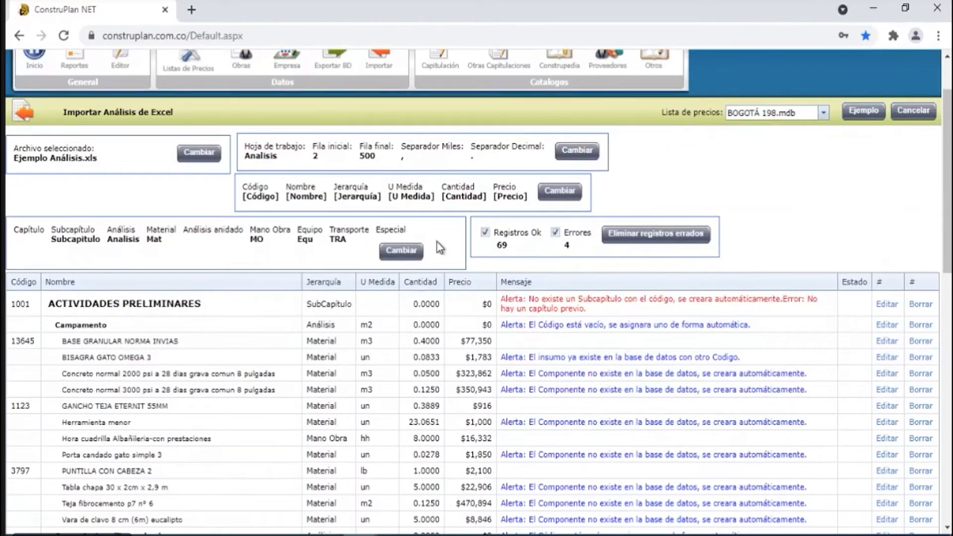
scroll(439, 247, "up", 1)
left_click(485, 306)
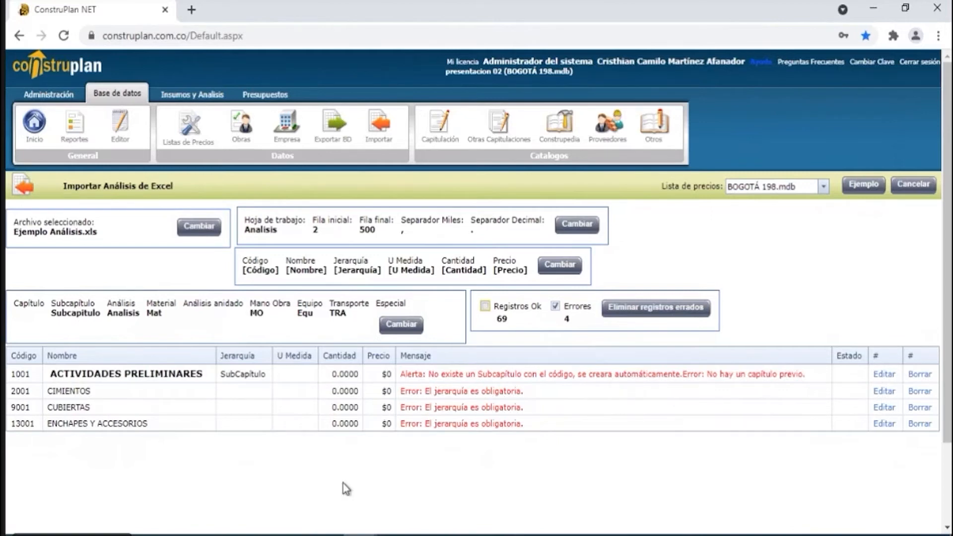
Switch to the Ejemplo Análisis workbook in Excel and examine the Jerarquía cells of the CIMIENTOS, CUBIERTAS and ENCHAPES Y ACCESORIOS rows.
mouse_move(156, 534)
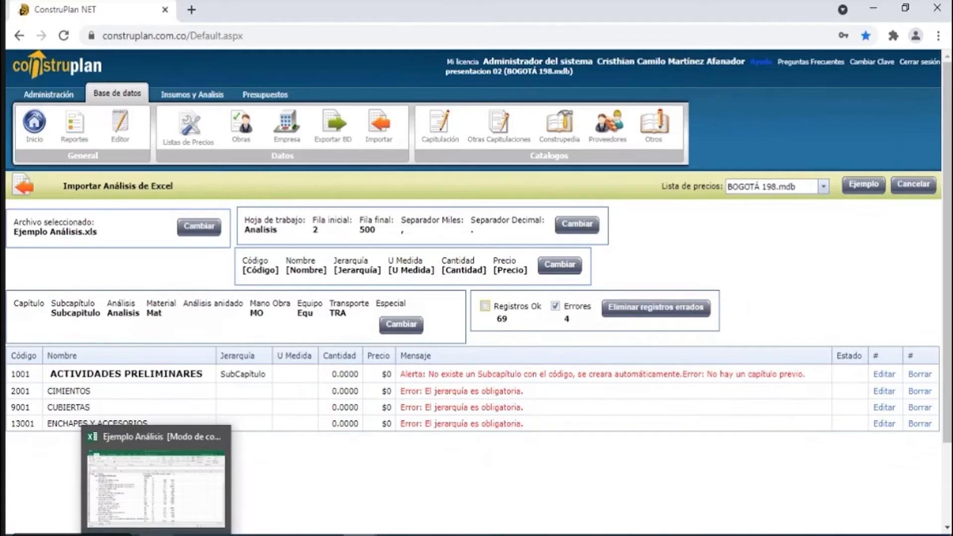
left_click(155, 532)
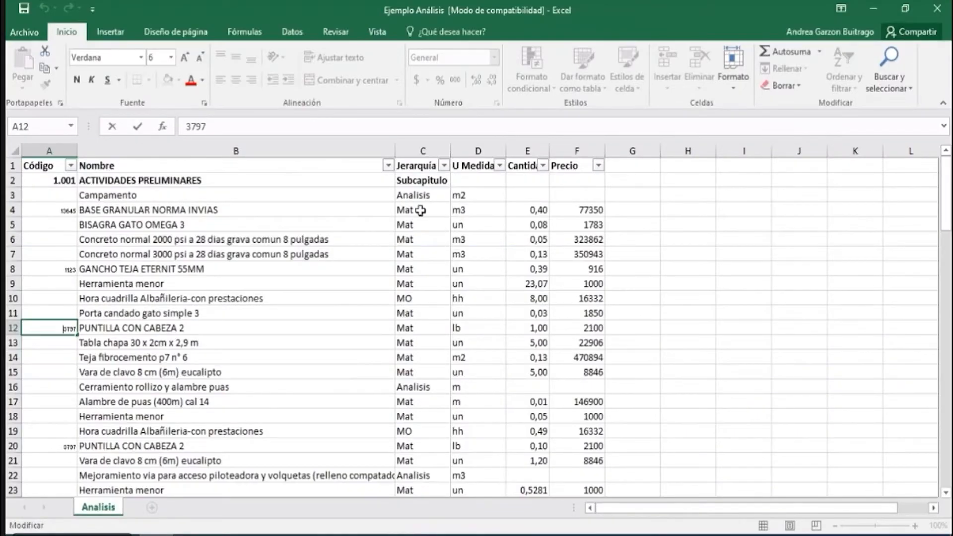
scroll(420, 210, "down", 3)
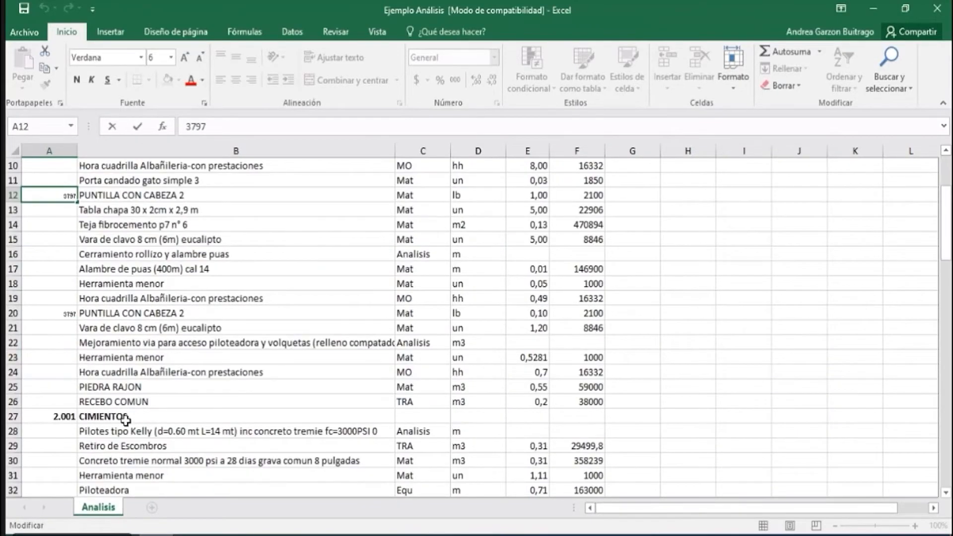
left_click(430, 415)
scroll(379, 214, "up", 3)
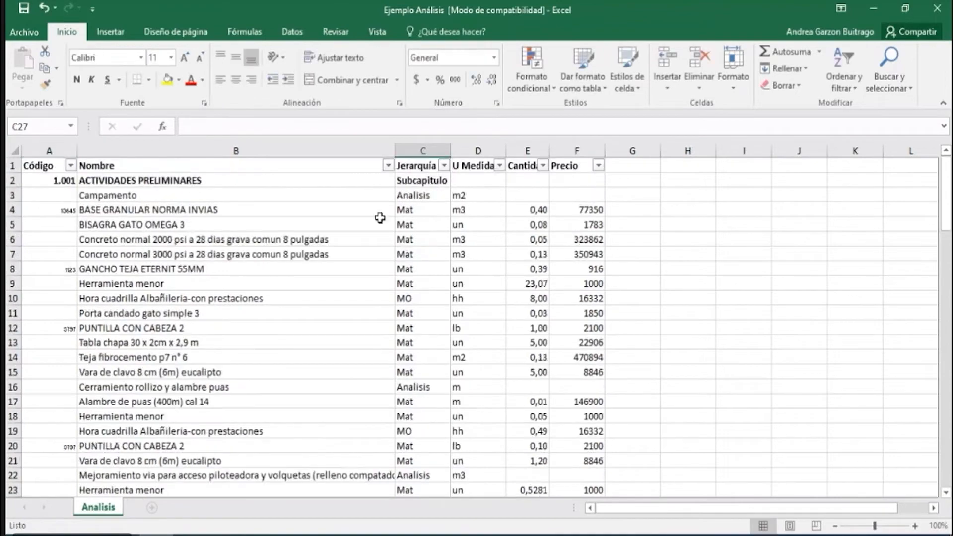
scroll(432, 366, "down", 4)
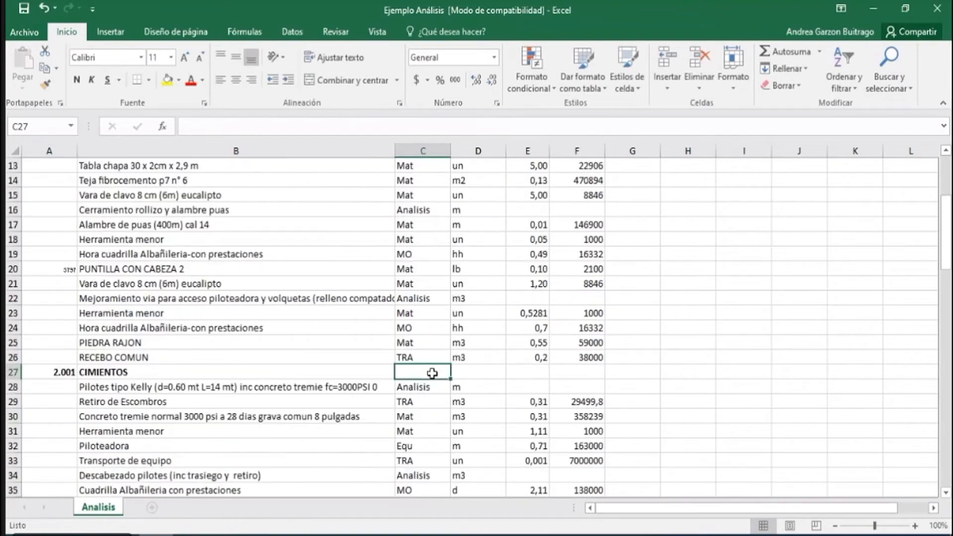
scroll(433, 373, "down", 11)
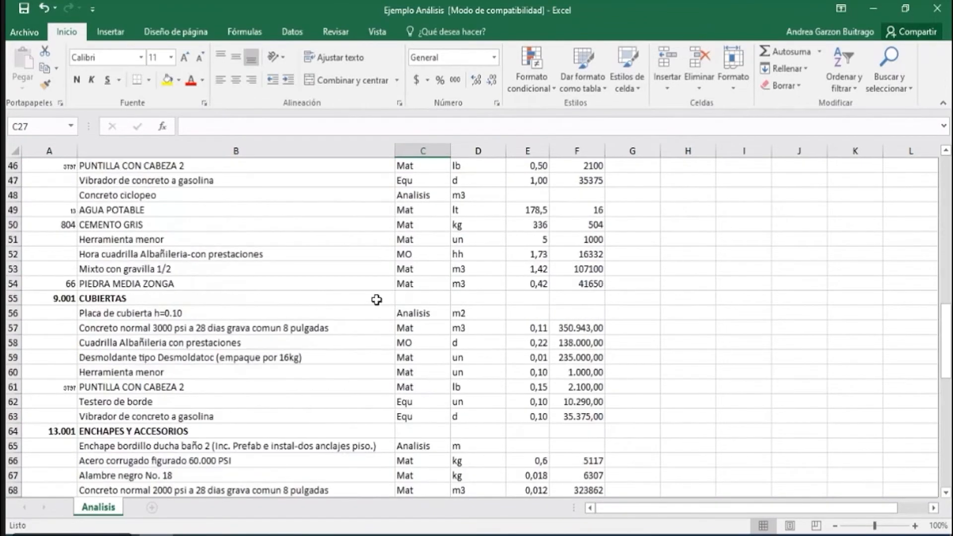
left_click(432, 298)
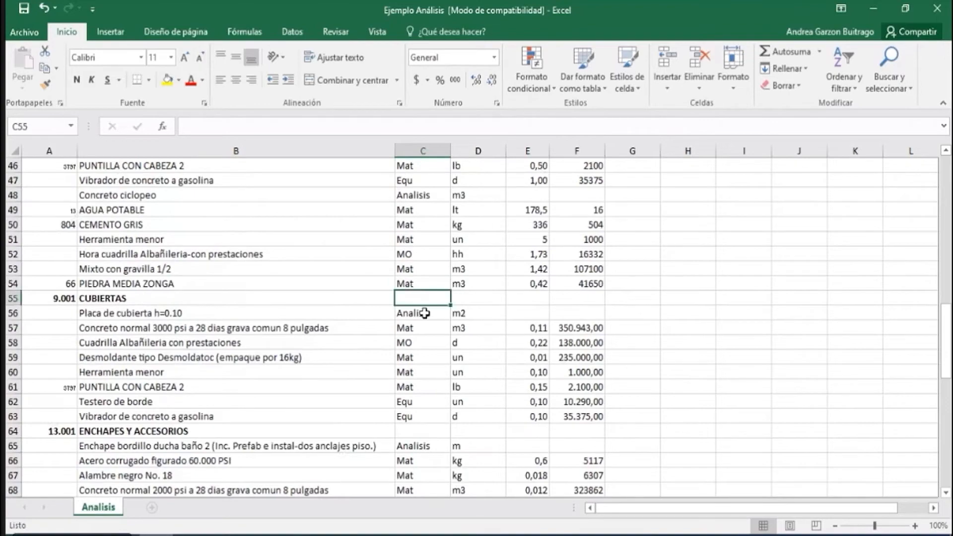
left_click(414, 433)
scroll(415, 433, "up", 15)
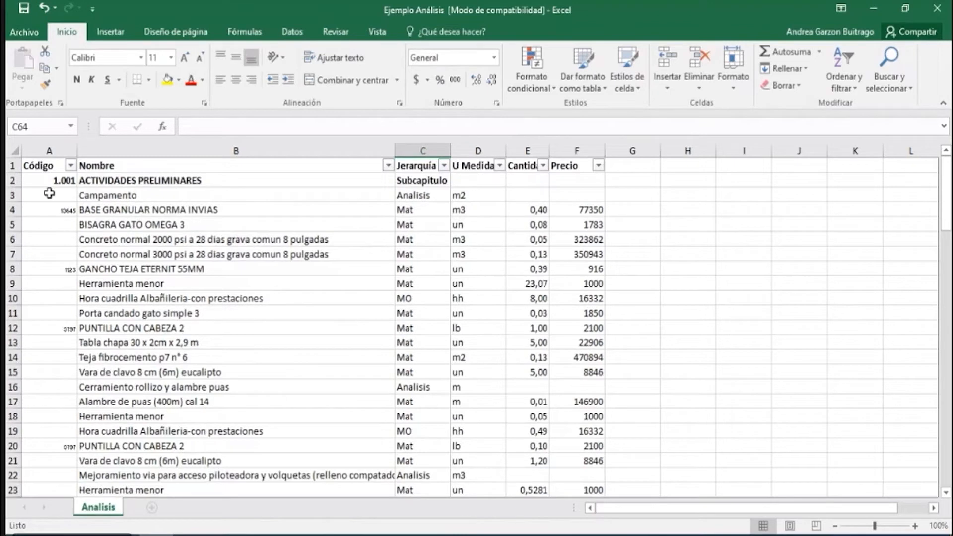
Open the workbook Ejemplo Análisis v2 from the recent files.
left_click(18, 32)
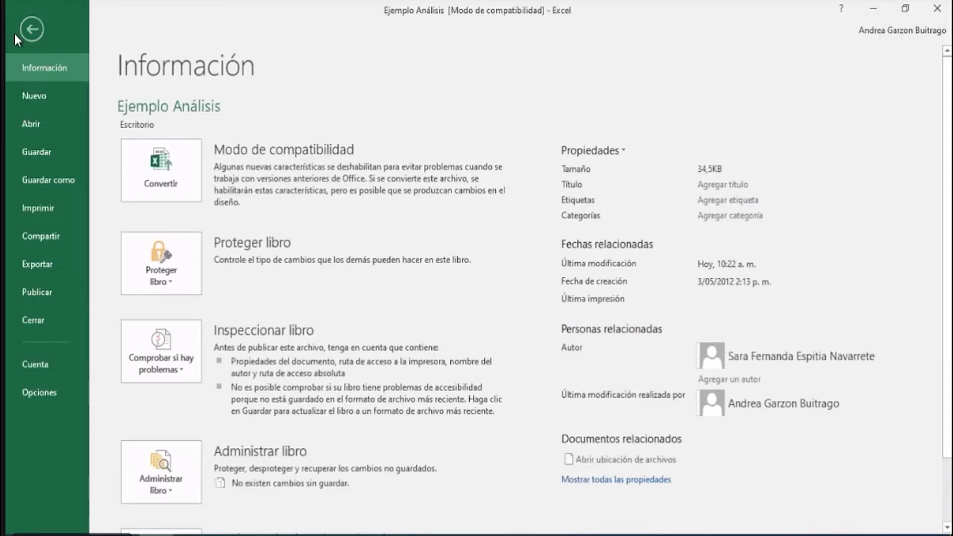
left_click(32, 99)
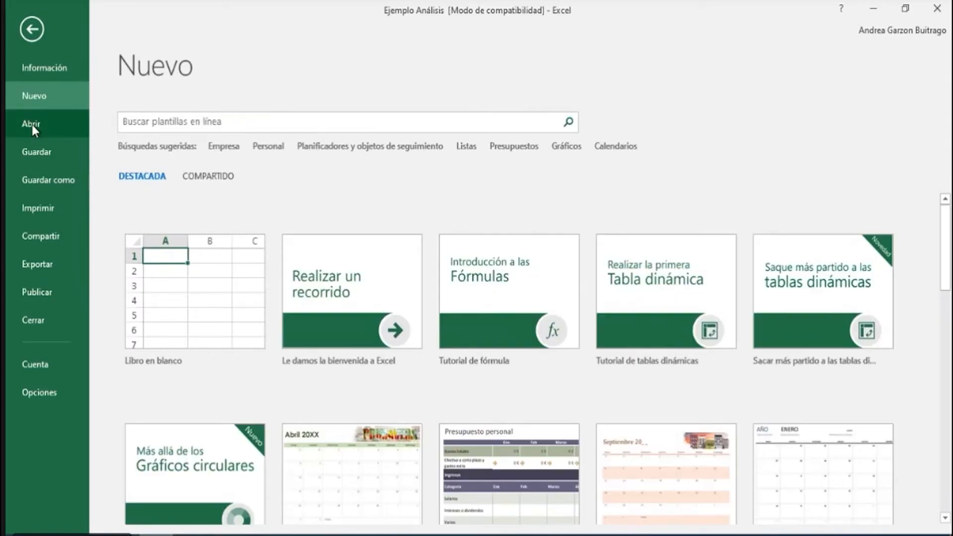
left_click(31, 123)
left_click(471, 176)
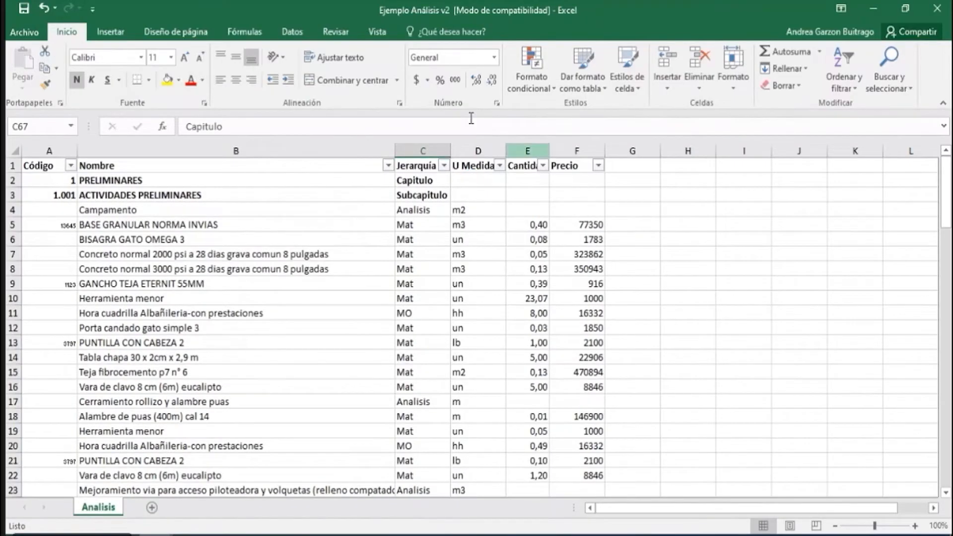
Examine the code and Jerarquía of the chapter and subchapter rows throughout the Ejemplo Análisis v2 worksheet.
left_click(40, 180)
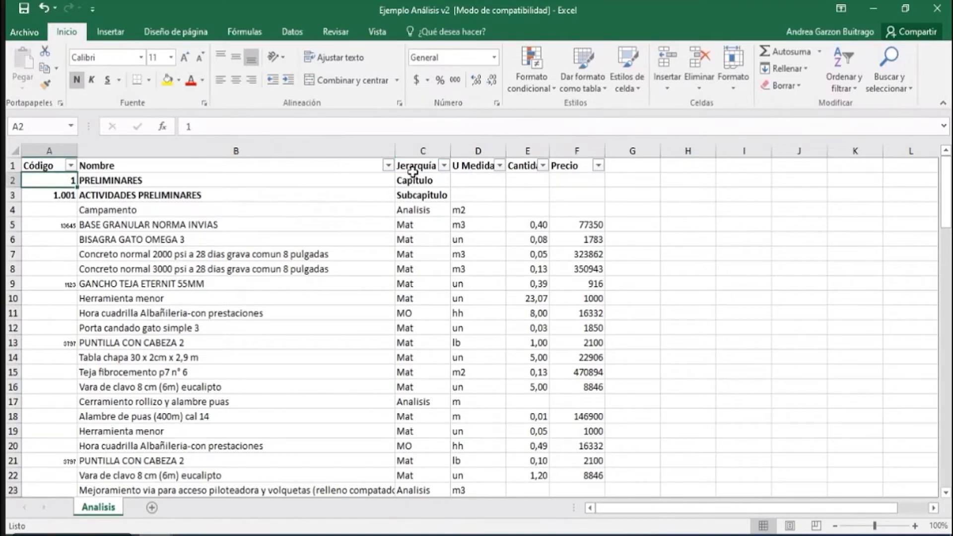
scroll(420, 227, "down", 1)
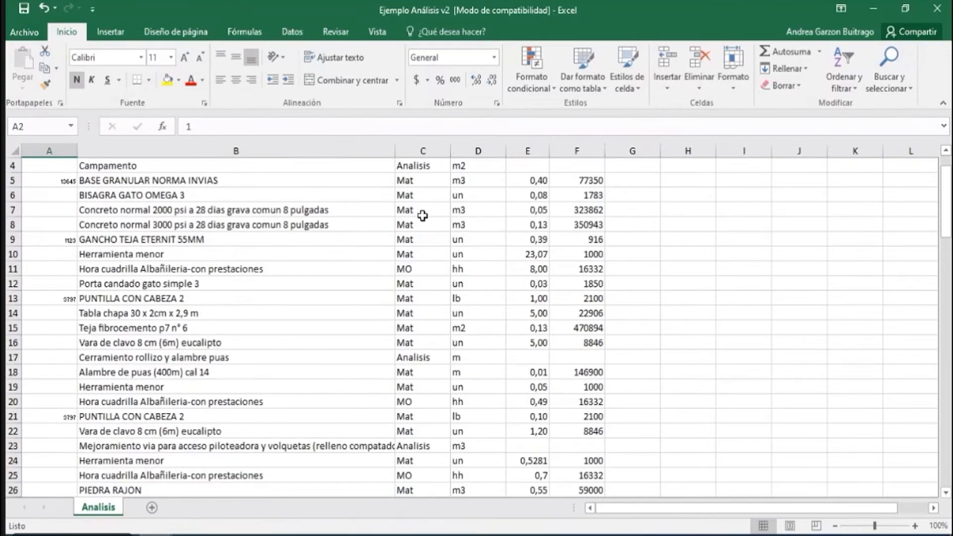
scroll(422, 215, "down", 5)
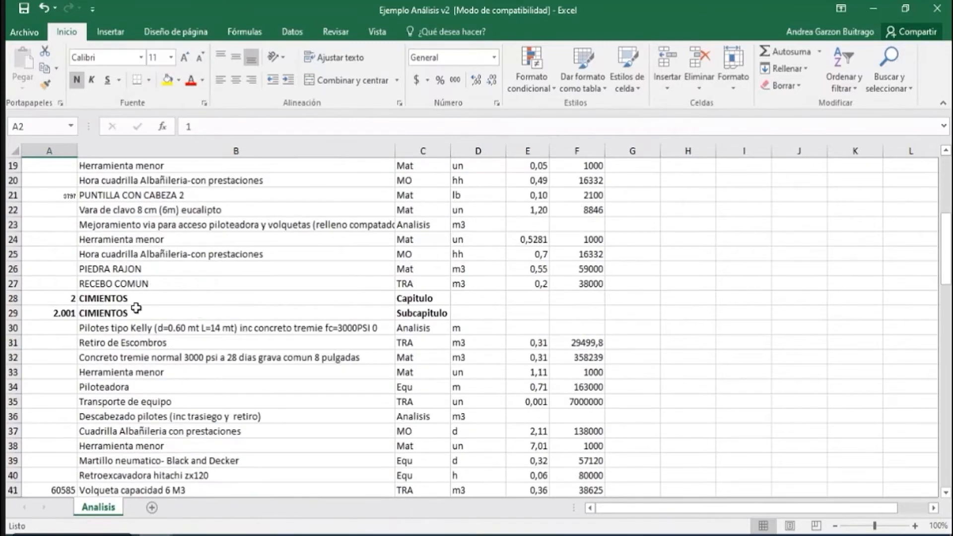
scroll(422, 310, "down", 6)
scroll(427, 423, "down", 1)
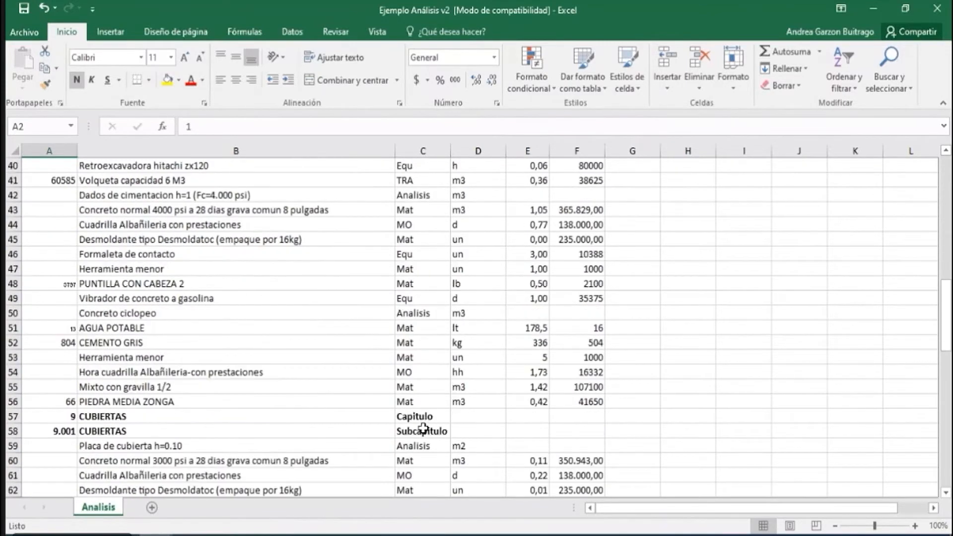
left_click(423, 428)
scroll(432, 412, "down", 3)
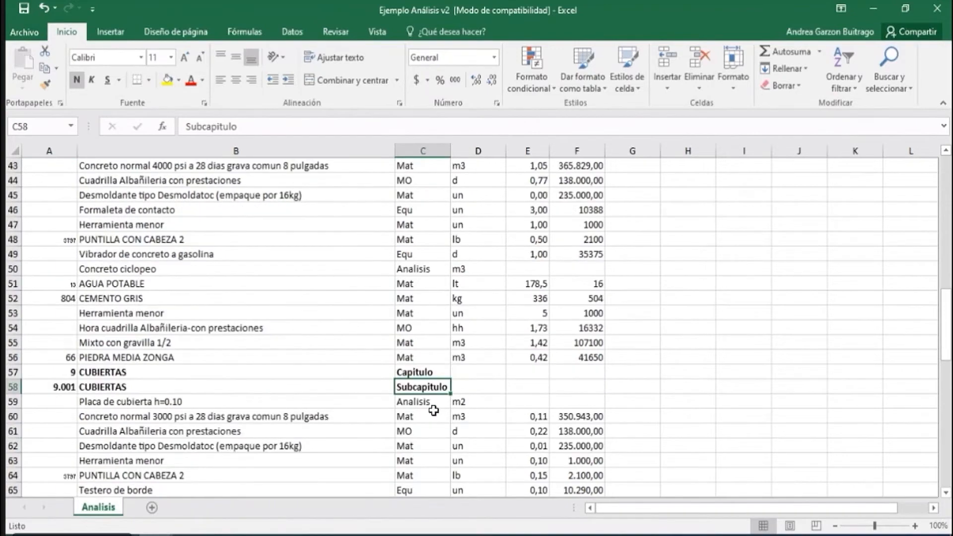
scroll(436, 412, "down", 3)
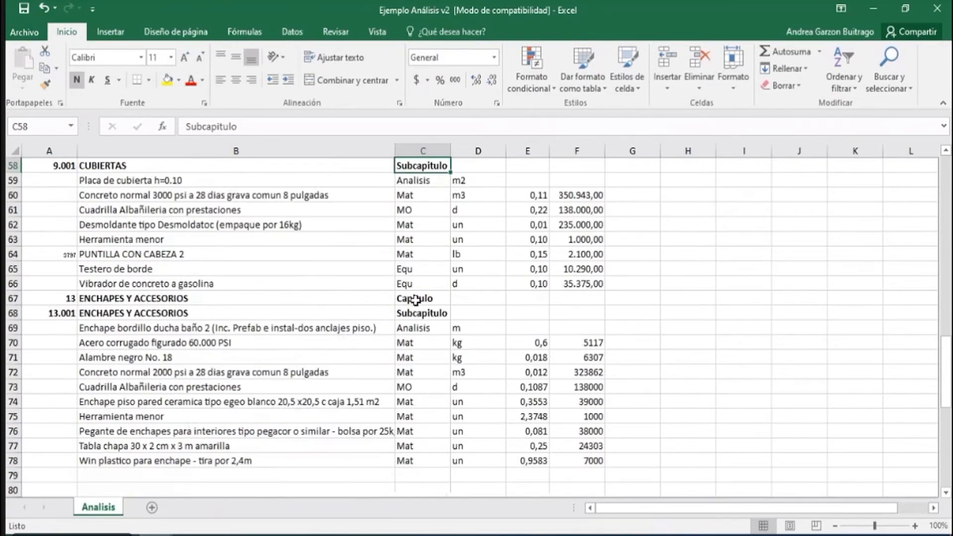
scroll(416, 299, "up", 6)
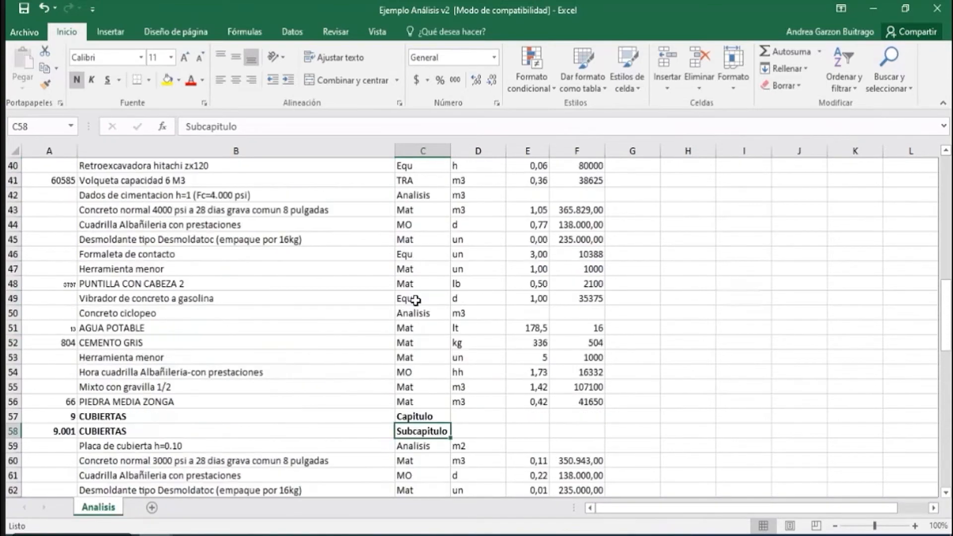
scroll(415, 299, "up", 13)
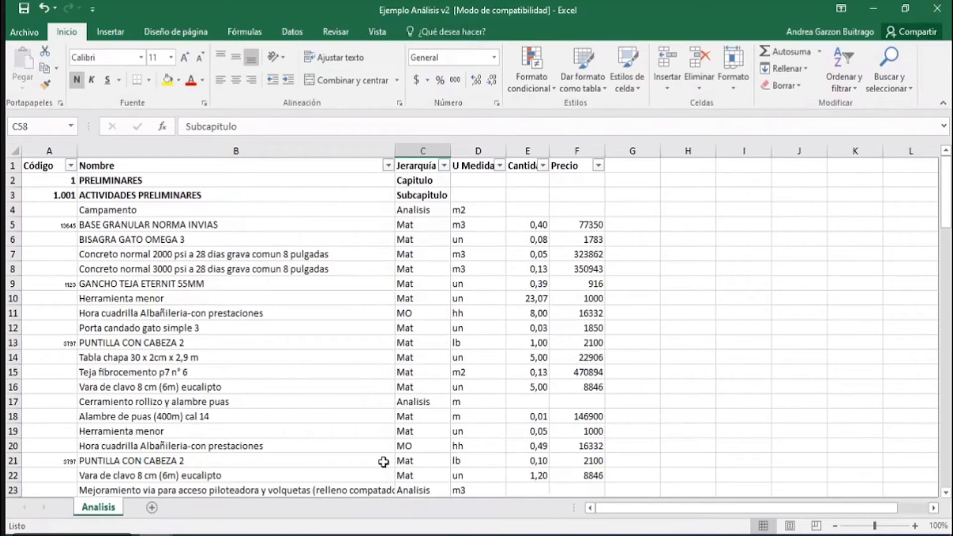
Close the Excel workbooks, switch back to ConstruPlan and start a new Análisis import from Excel.
left_click(932, 12)
left_click(932, 12)
left_click(457, 293)
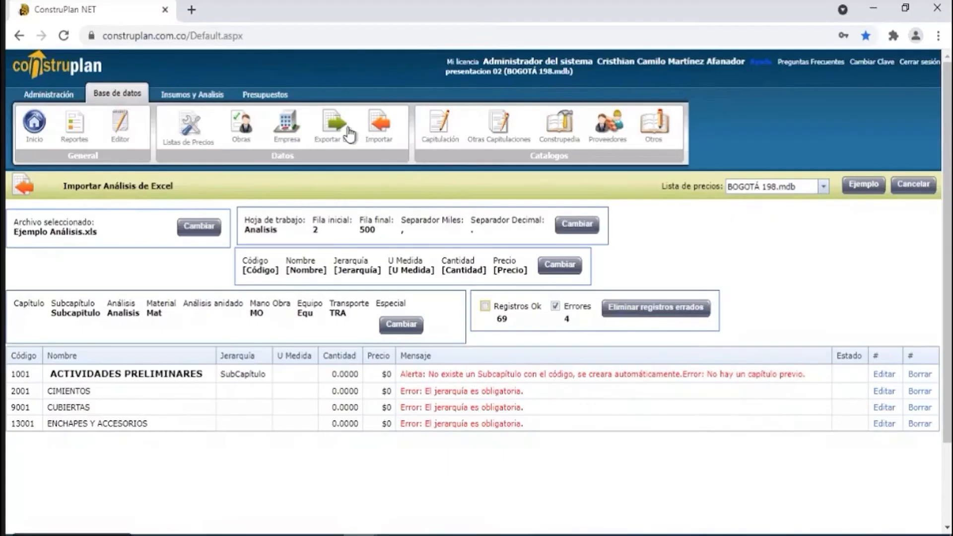
left_click(378, 127)
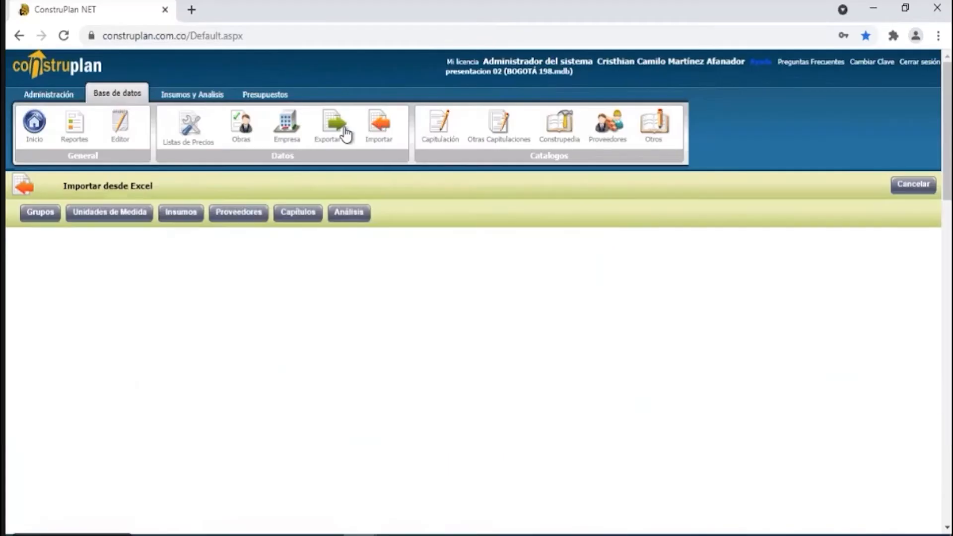
left_click(349, 212)
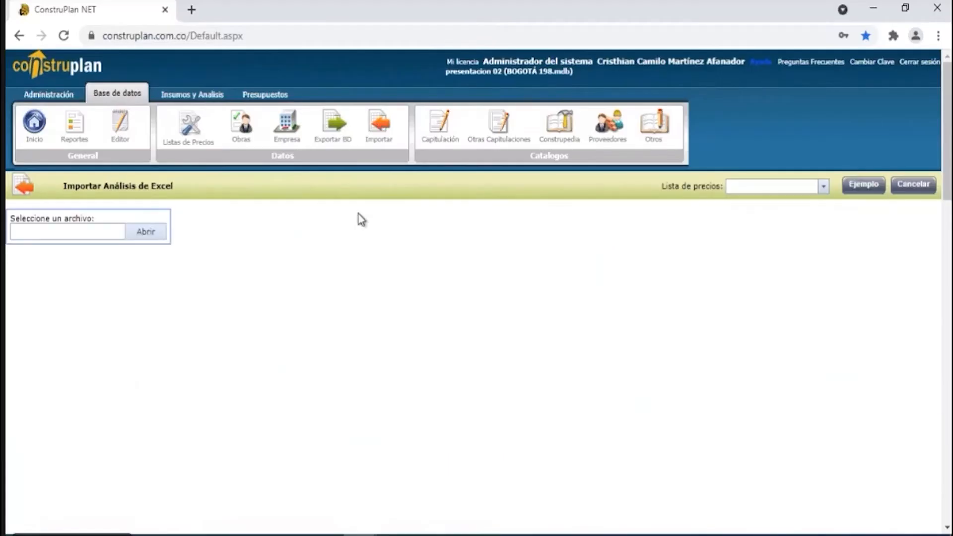
Choose the price list BOGOTÁ 198.mdb and load the file Ejemplo Análisis v2 for the Análisis import.
left_click(823, 186)
left_click(804, 200)
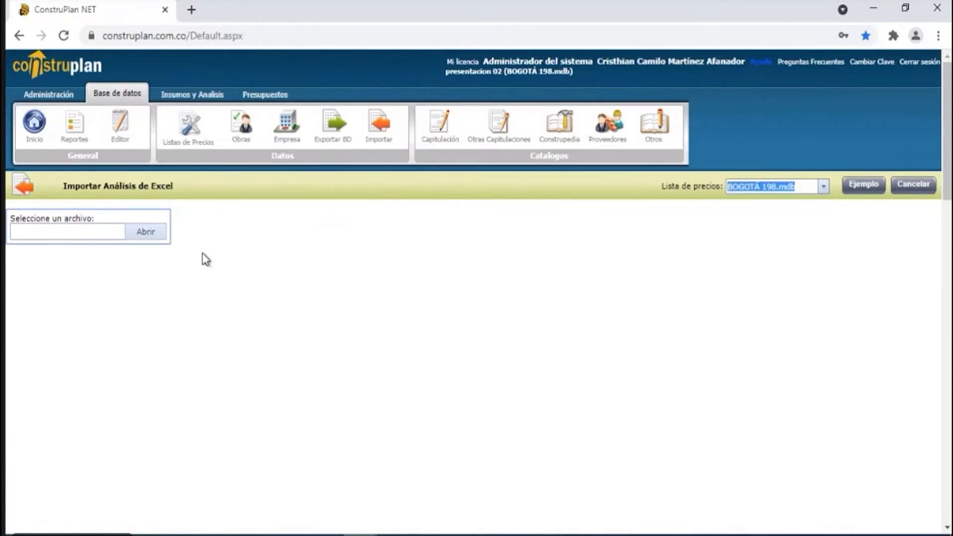
left_click(149, 234)
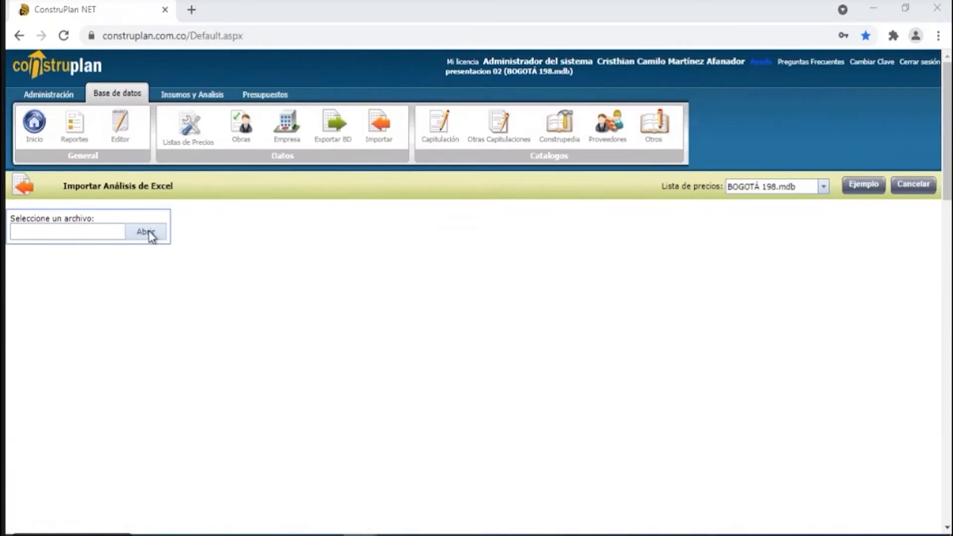
left_click(170, 186)
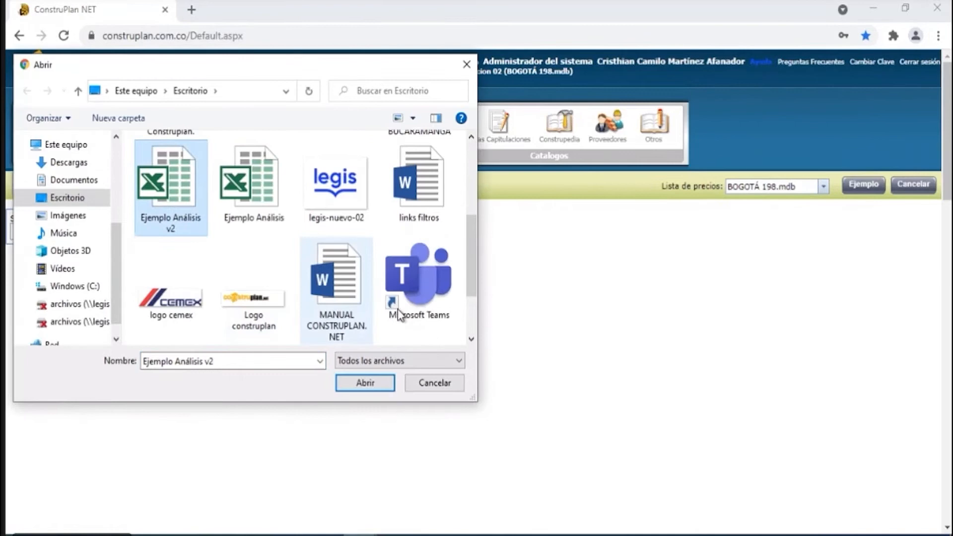
left_click(371, 387)
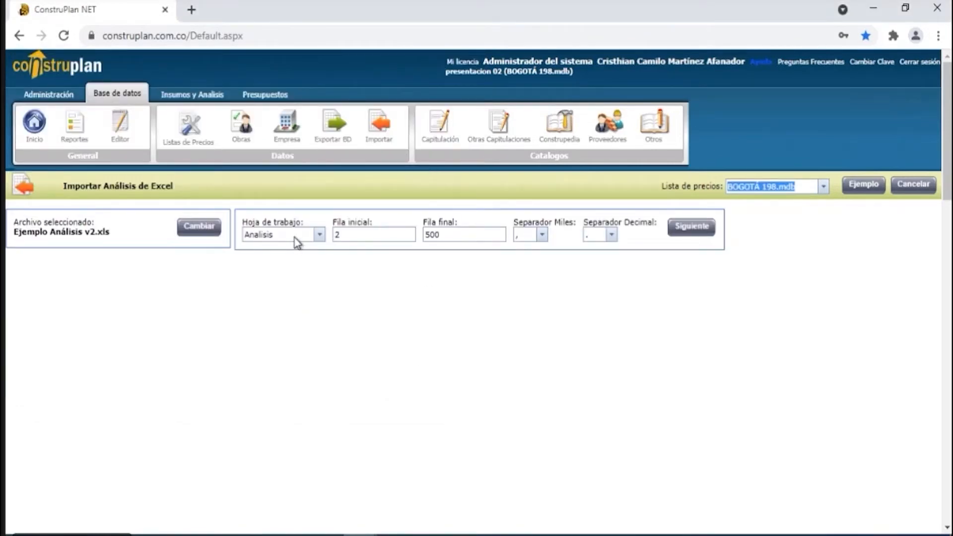
Accept the worksheet and column settings, and map Capítulo to Capitulo, Subcapítulo to Subcapitulo, Análisis to Analisis and Material to Mat.
left_click(691, 229)
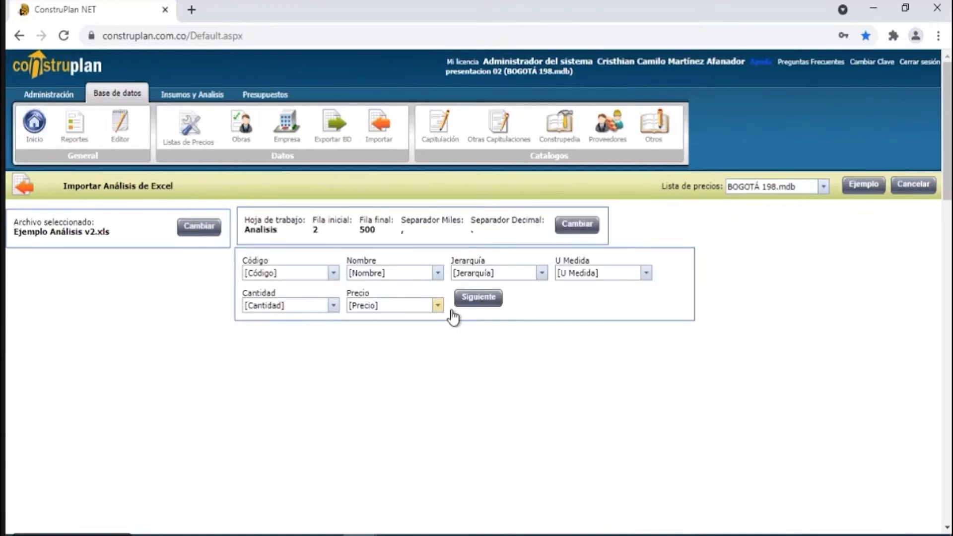
left_click(486, 300)
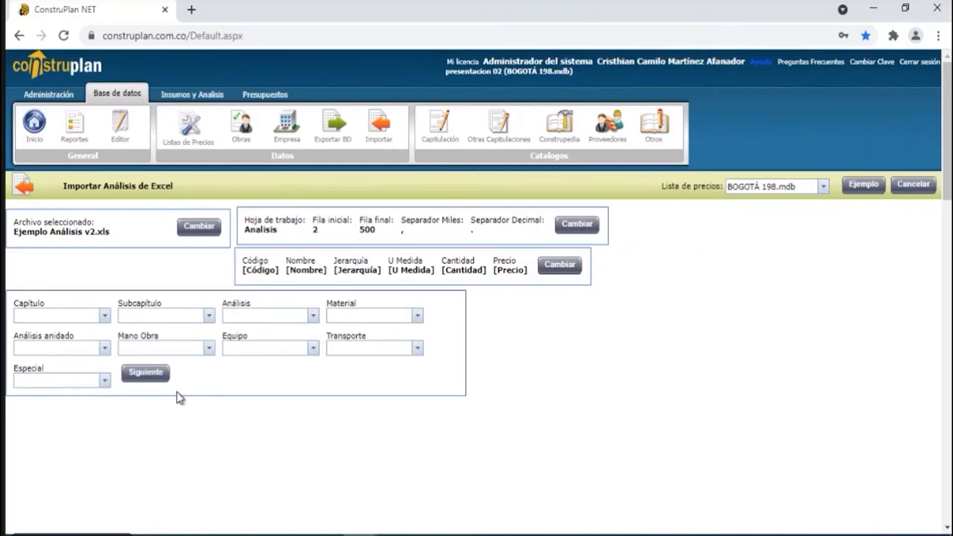
left_click(85, 318)
left_click(65, 360)
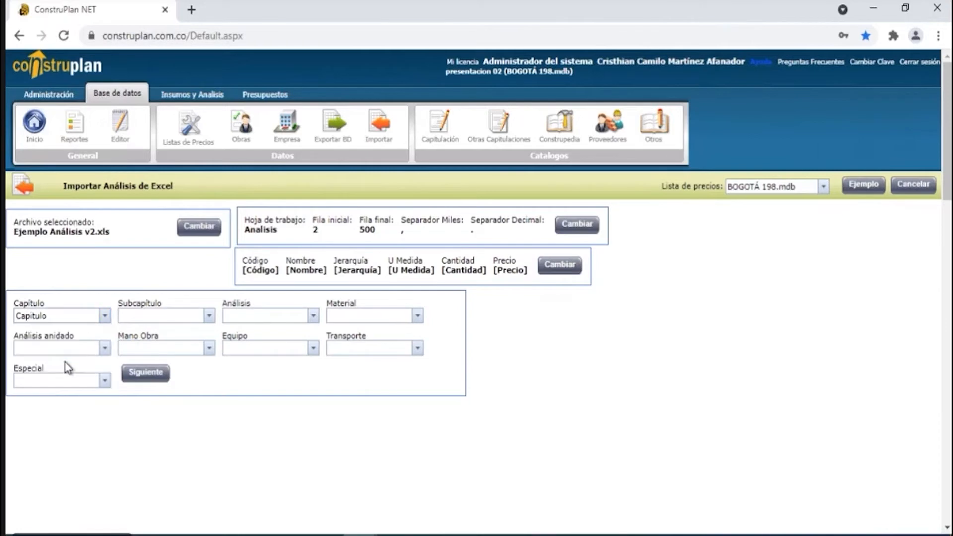
left_click(181, 316)
left_click(172, 410)
left_click(297, 318)
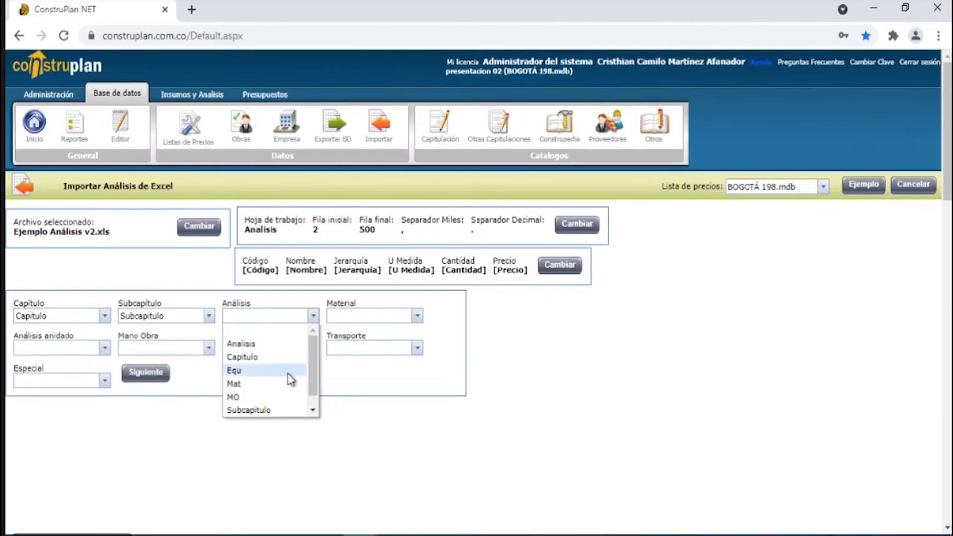
left_click(268, 343)
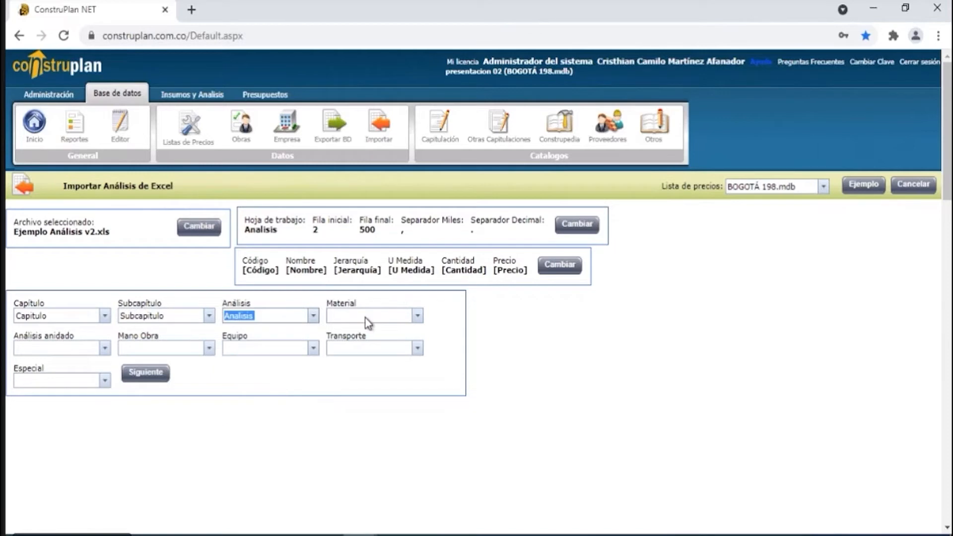
left_click(417, 315)
left_click(341, 383)
Map Transporte to TRA, Equipo to Equ and Mano Obra to MO, and continue to the record preview.
left_click(394, 348)
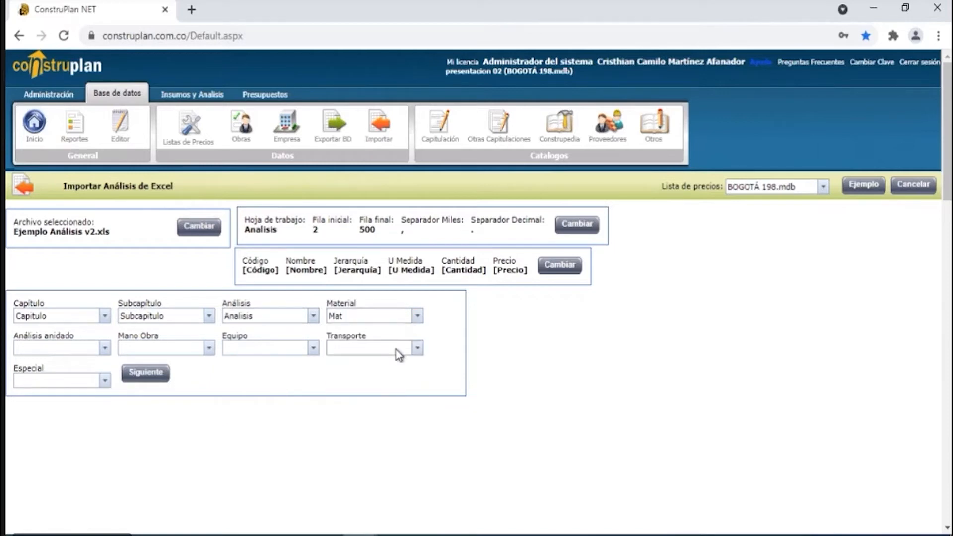
left_click(363, 446)
left_click(270, 349)
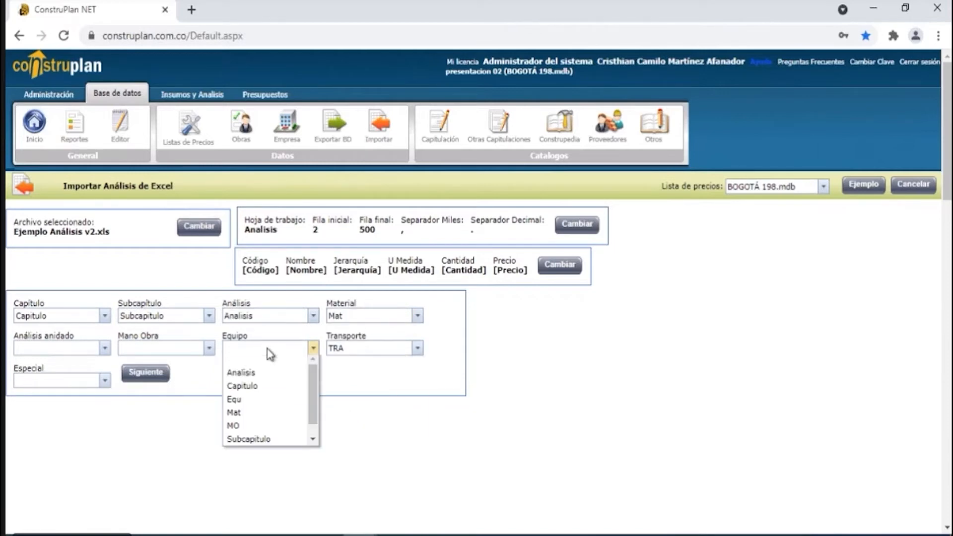
left_click(271, 402)
left_click(208, 351)
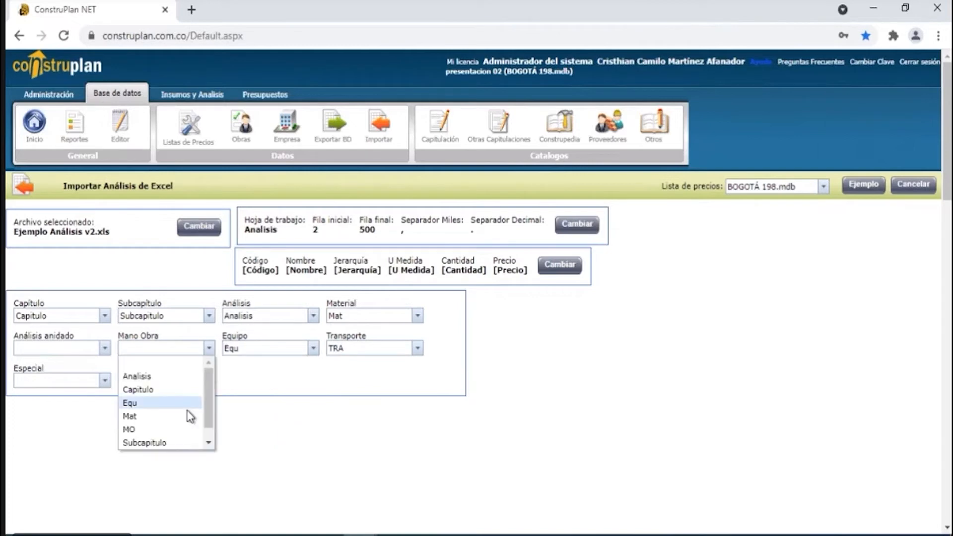
left_click(180, 429)
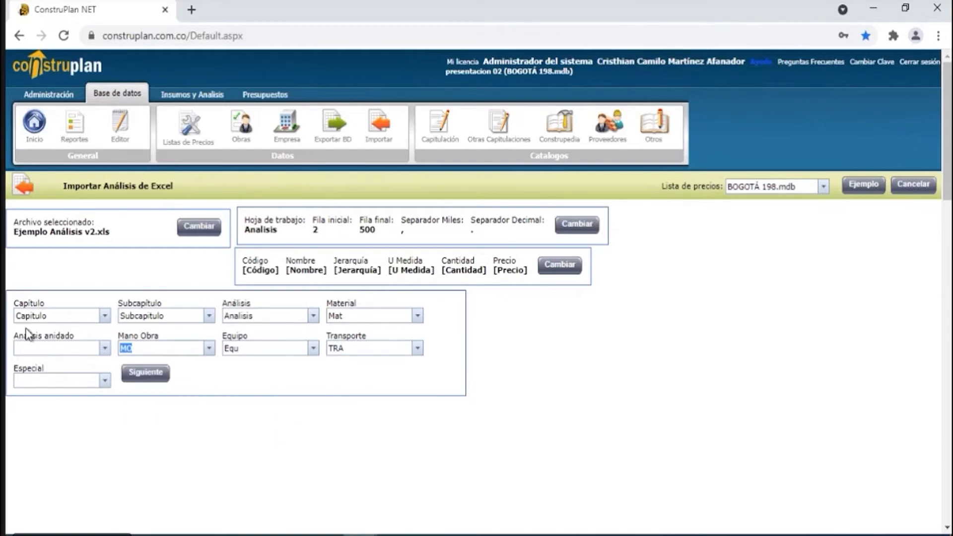
left_click(146, 373)
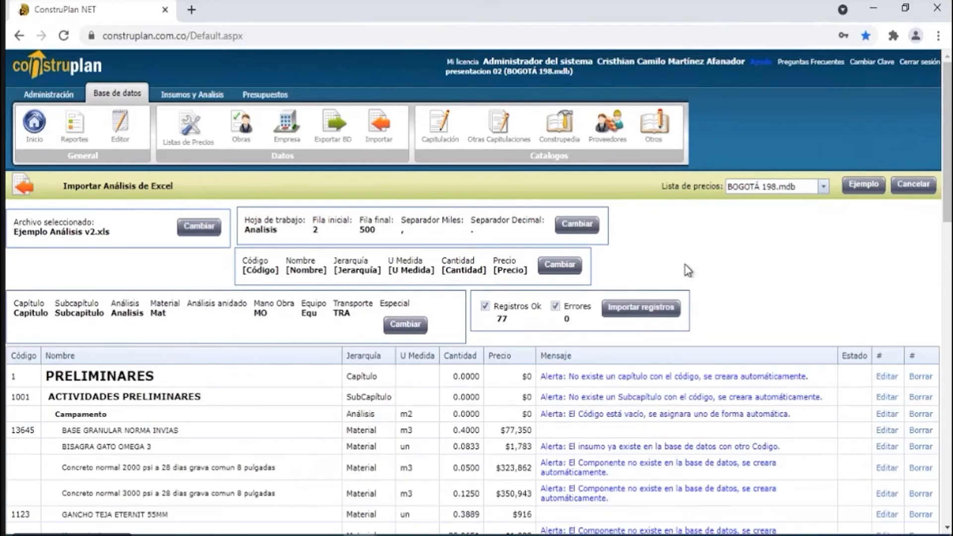
Review the previewed chapters, analyses and alerts, and import the records.
scroll(687, 270, "down", 2)
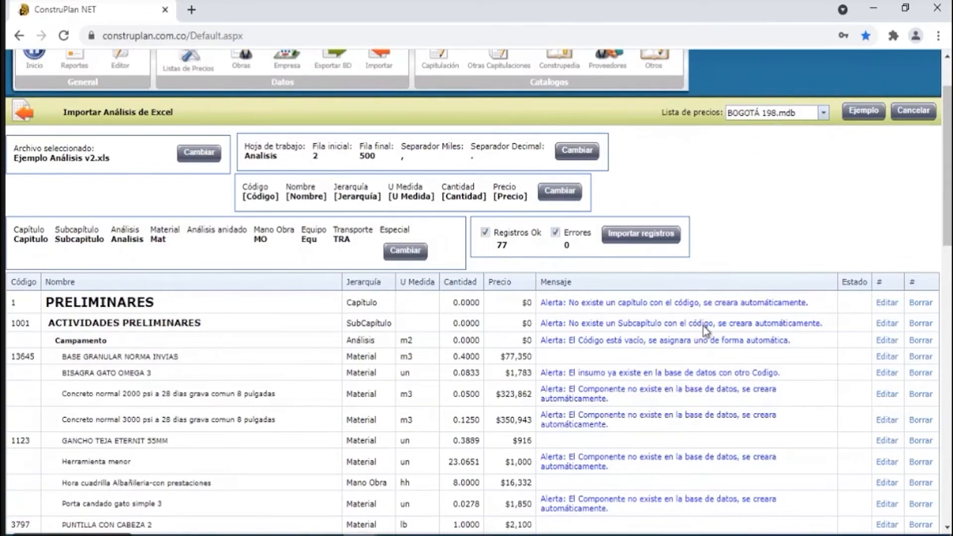
scroll(702, 326, "down", 4)
scroll(721, 292, "down", 7)
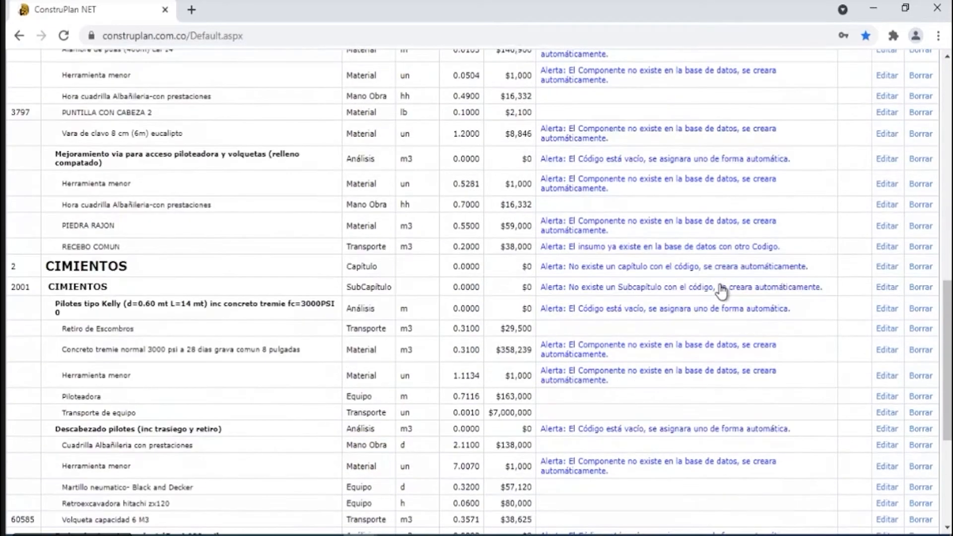
scroll(704, 278, "up", 11)
scroll(653, 249, "up", 2)
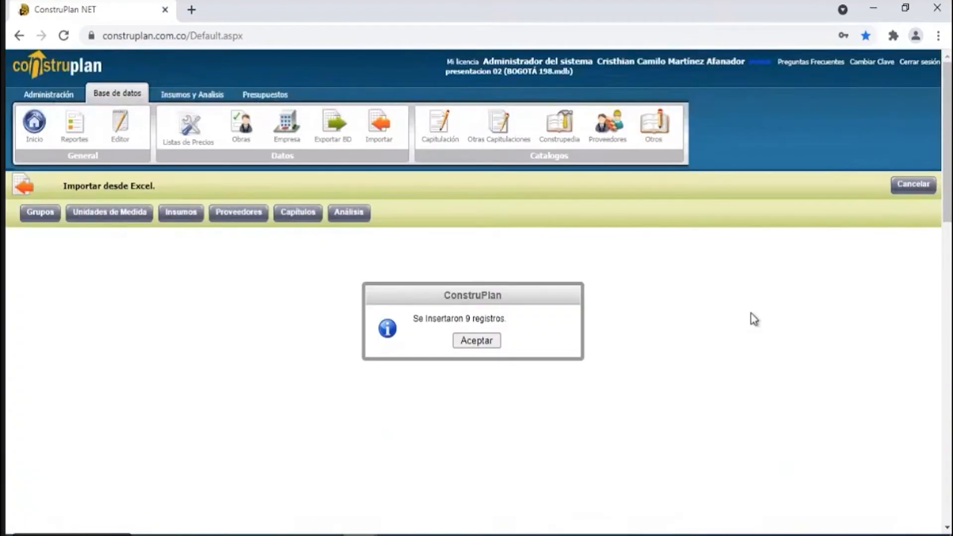
left_click(492, 342)
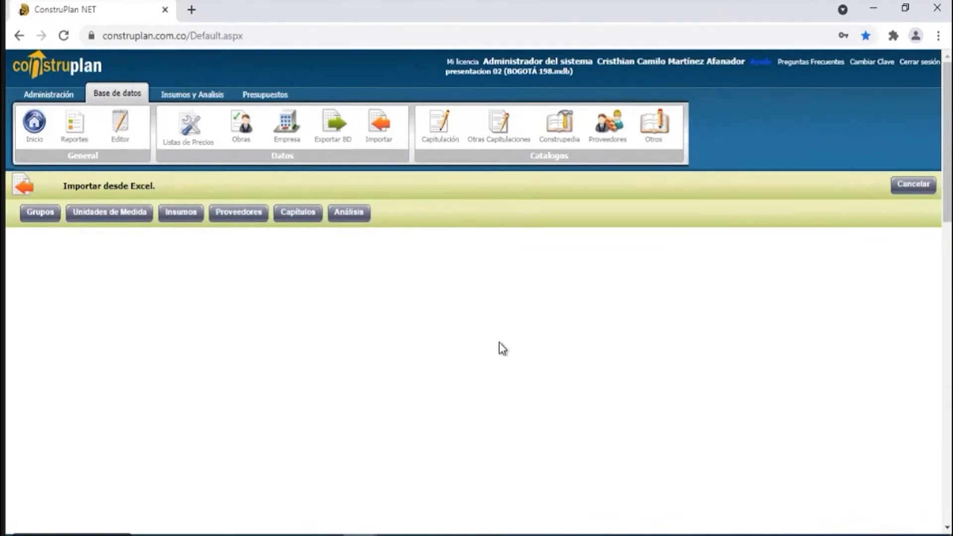
Open the budget quantities of presentacion 02 and examine the analyses under ACTIVIDADES PRELIMINARES.
left_click(250, 94)
left_click(220, 134)
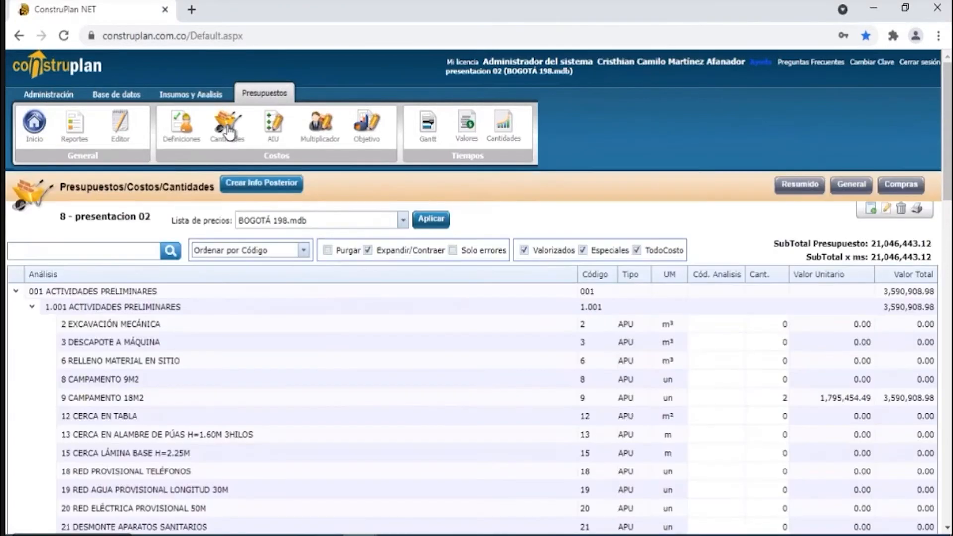
scroll(263, 353, "down", 1)
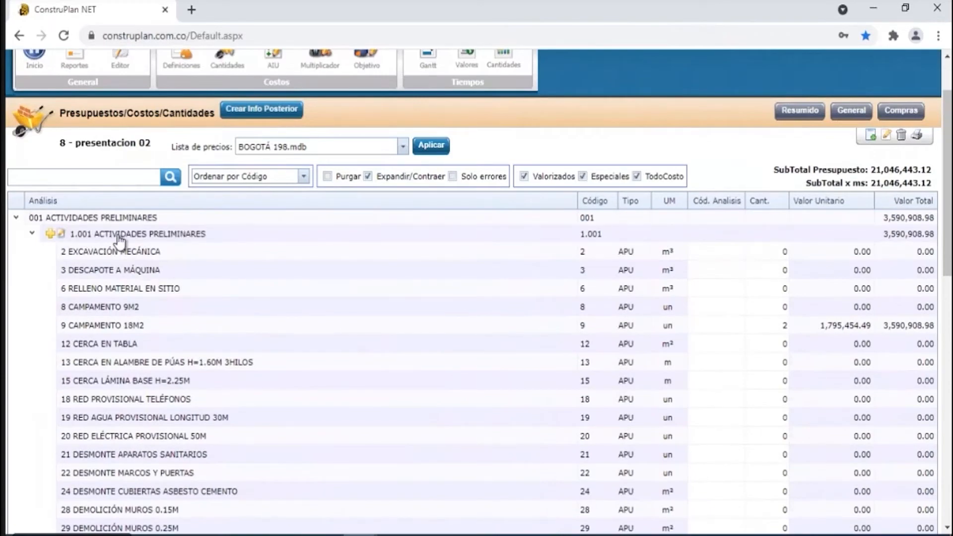
scroll(318, 356, "down", 1)
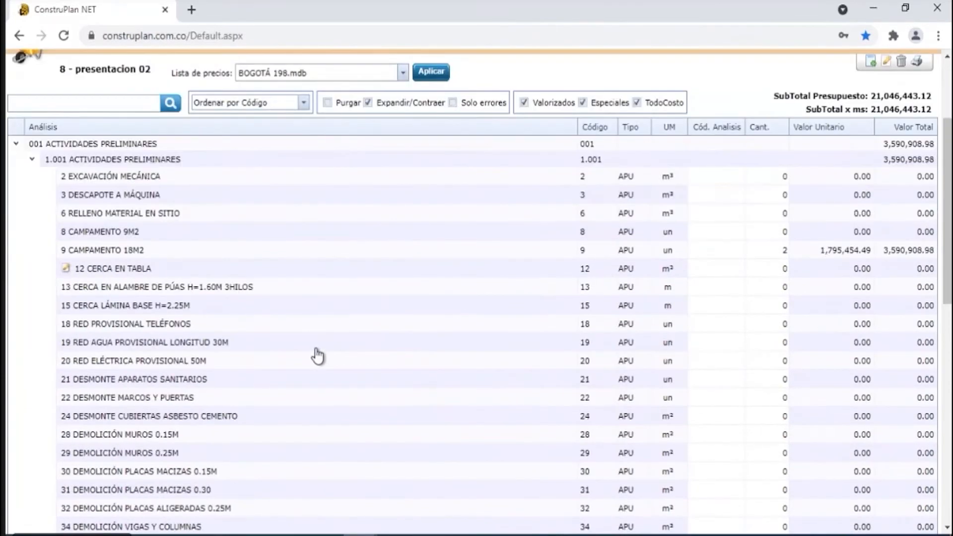
scroll(317, 356, "down", 6)
scroll(315, 354, "up", 5)
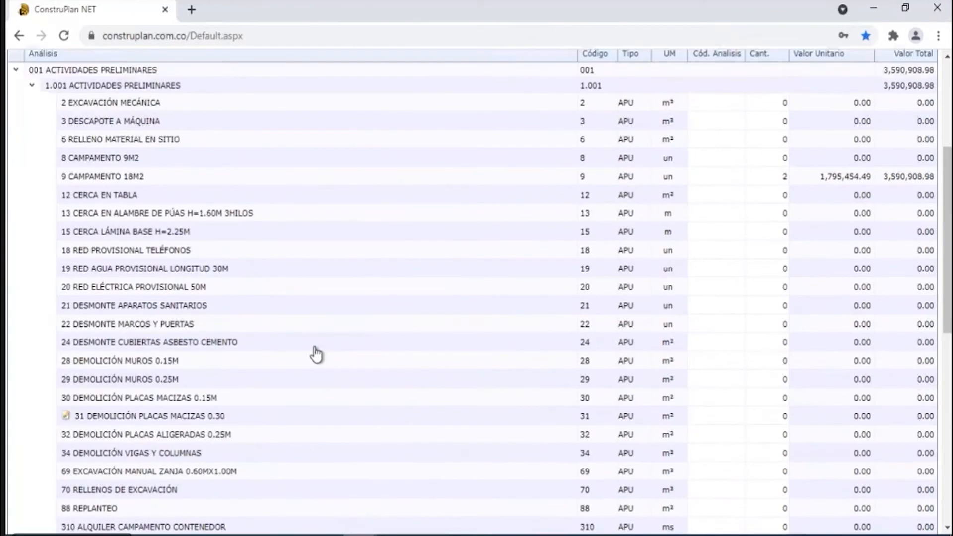
scroll(316, 354, "up", 3)
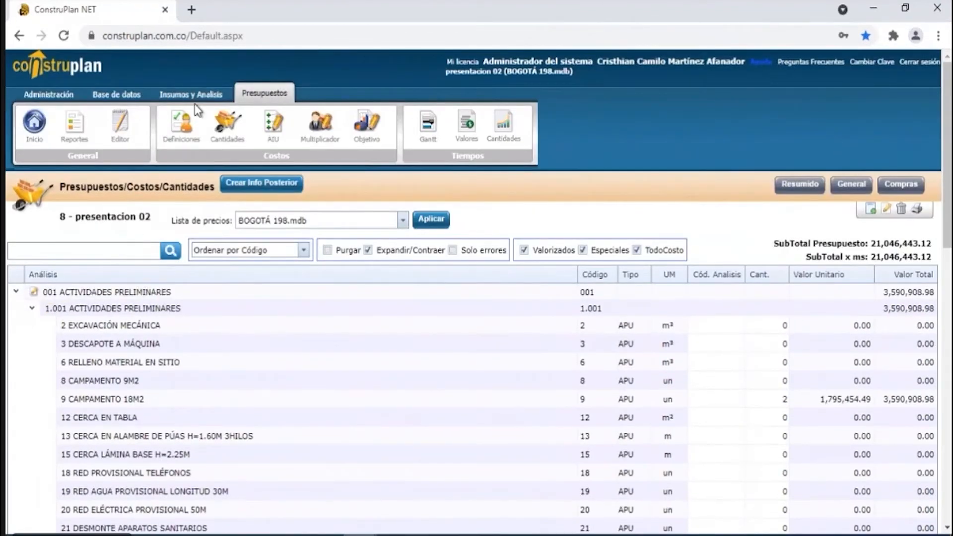
Collapse the whole chapter tree in the budget quantities and run Crear Info Posterior to create the new chapters.
left_click(123, 102)
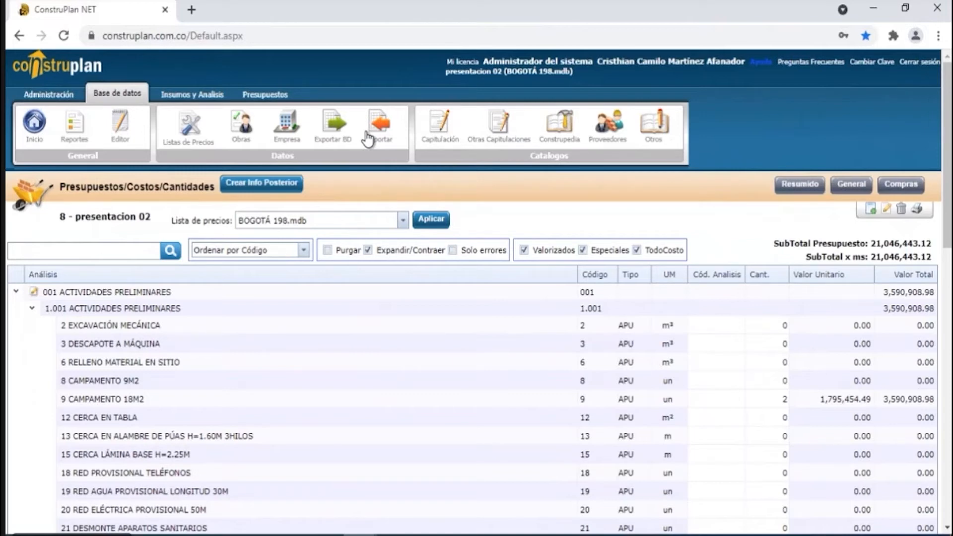
left_click(368, 250)
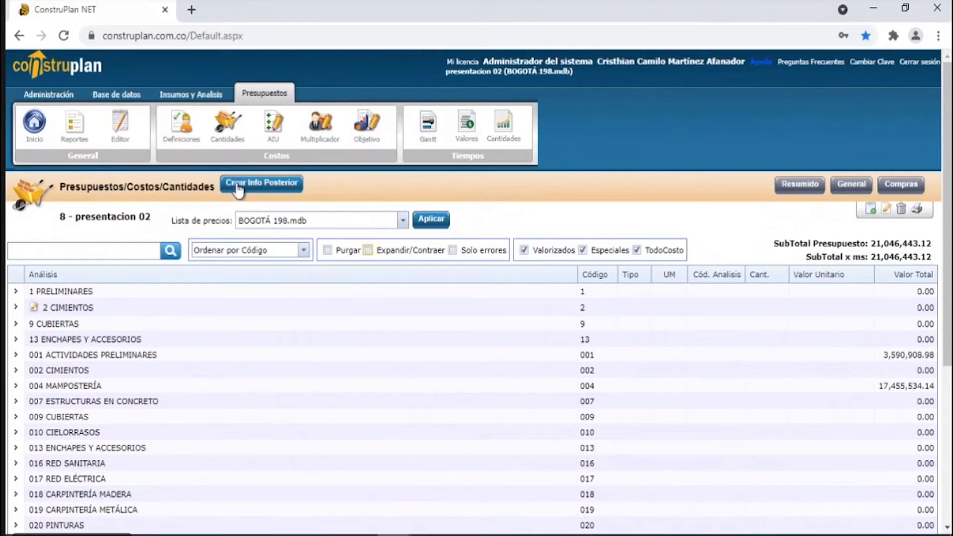
left_click(265, 188)
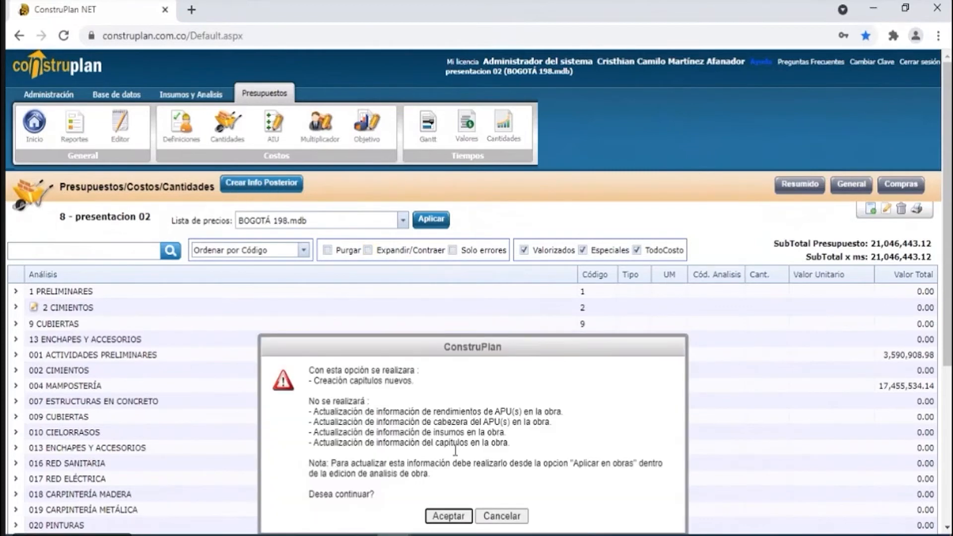
left_click(449, 518)
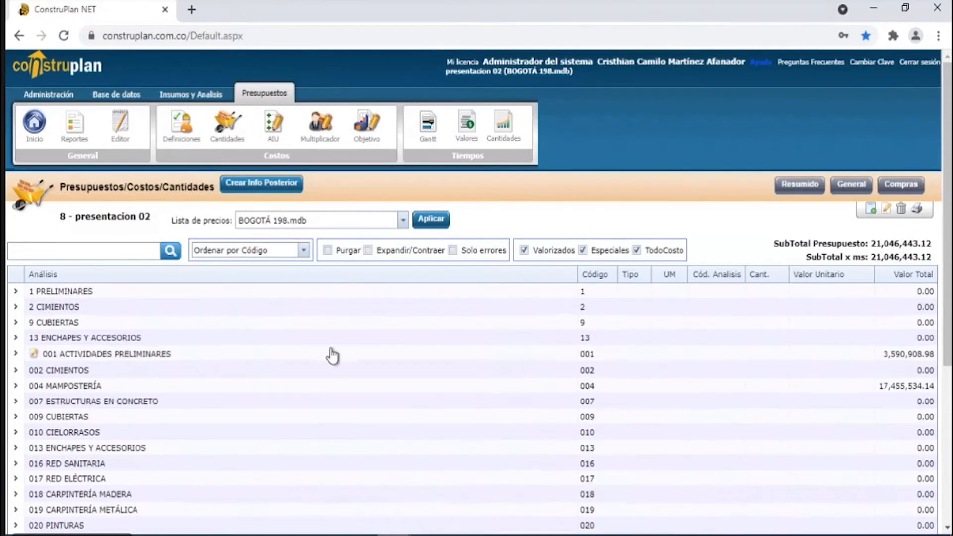
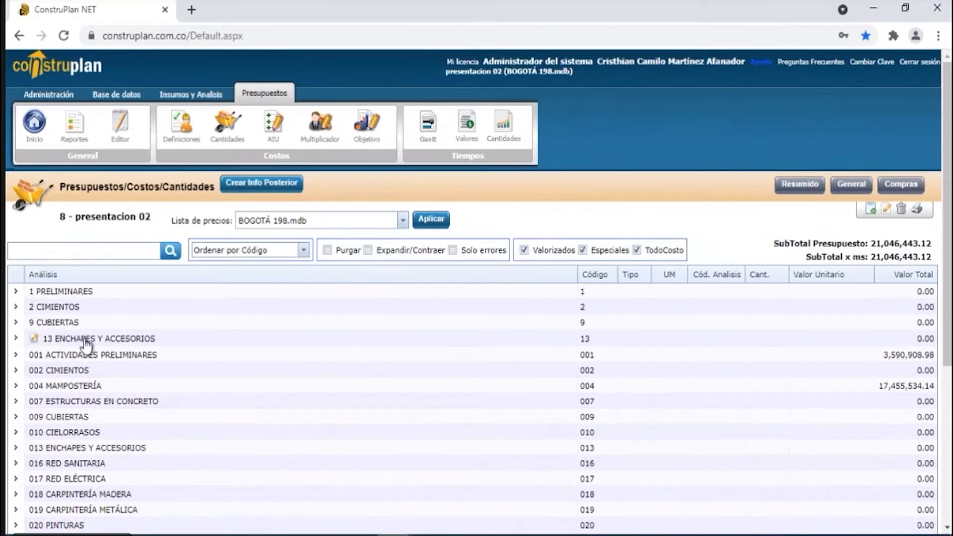
Expand the chapters 1 PRELIMINARES, 2 CIMIENTOS, 9 CUBIERTAS and 13 ENCHAPES Y ACCESORIOS to view their subchapters.
left_click(16, 292)
left_click(16, 322)
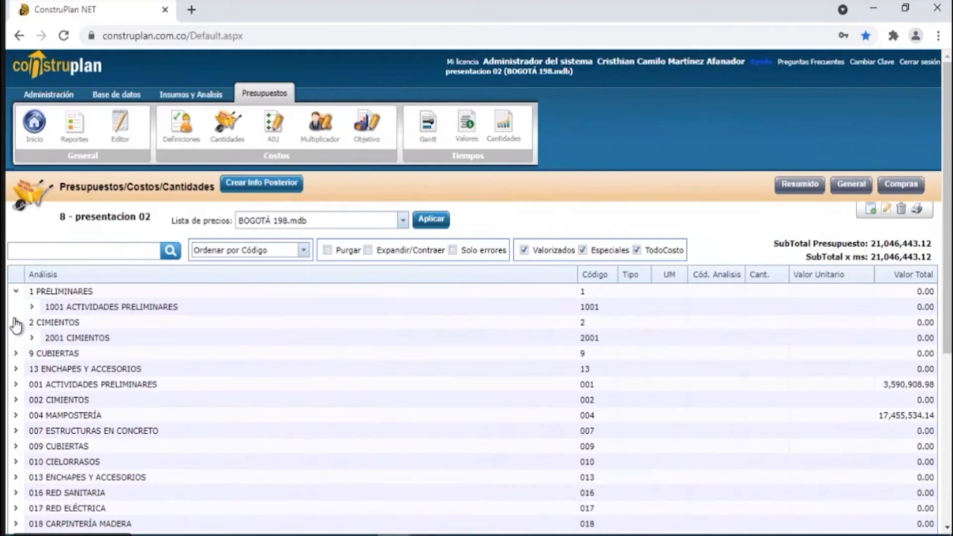
left_click(16, 353)
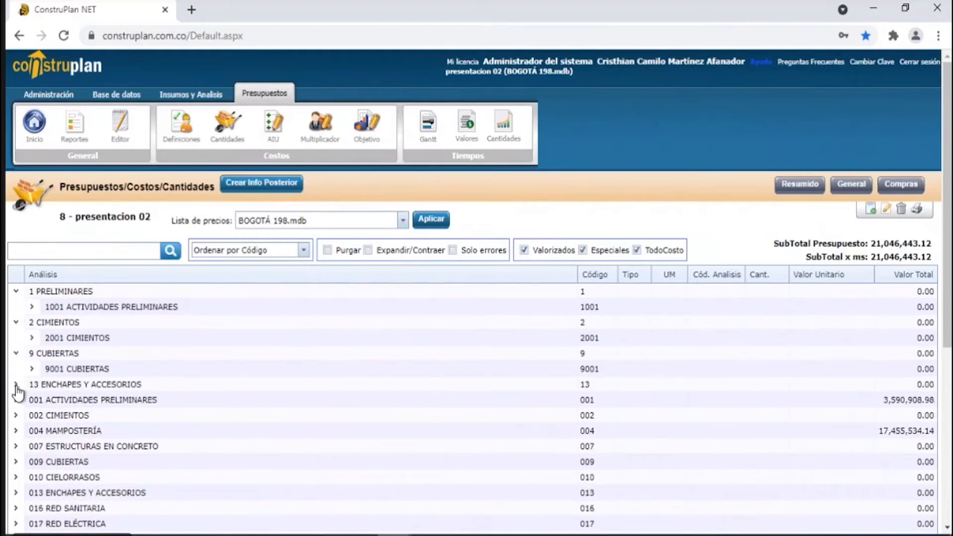
left_click(16, 386)
Expand subchapters 1001, 2001, 9001 and 13001 and examine the imported analyses.
left_click(32, 307)
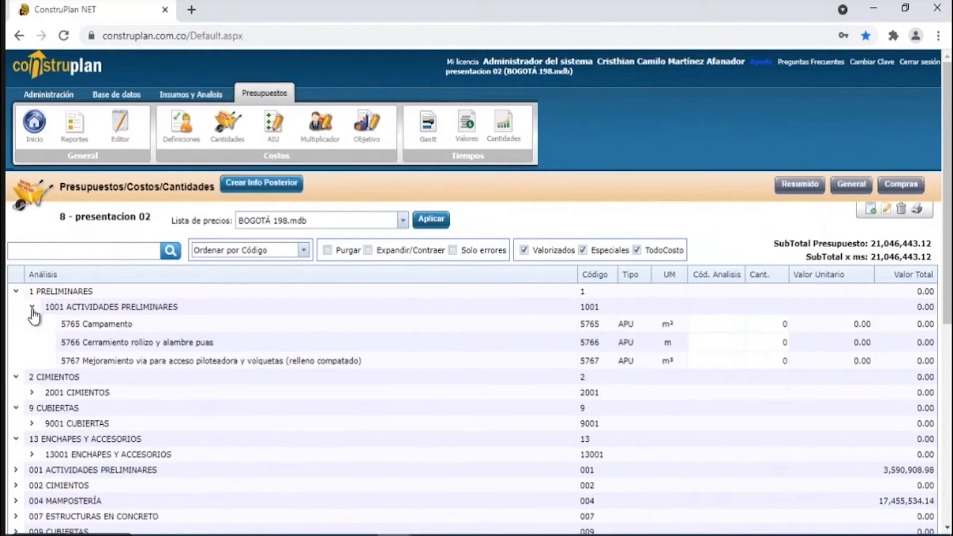
left_click(32, 392)
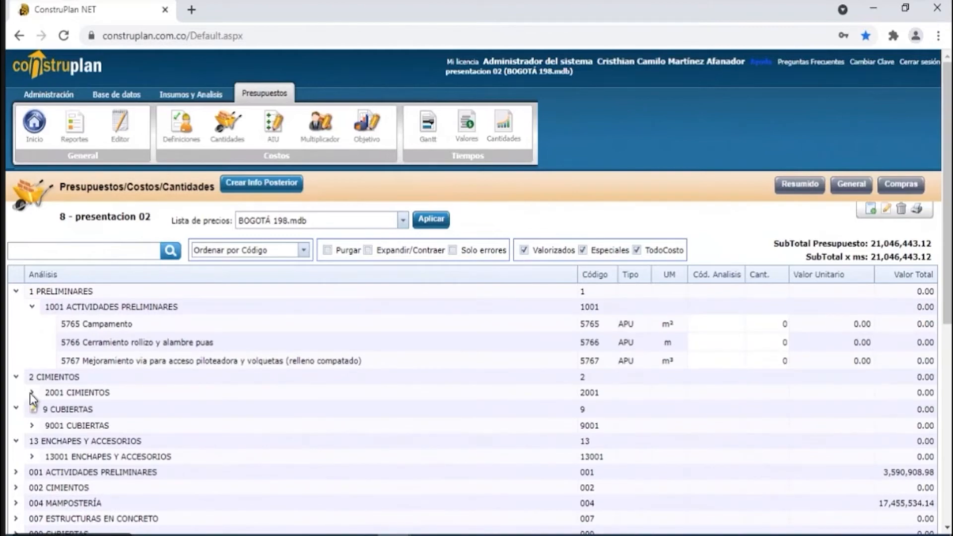
scroll(39, 432, "down", 2)
left_click(32, 423)
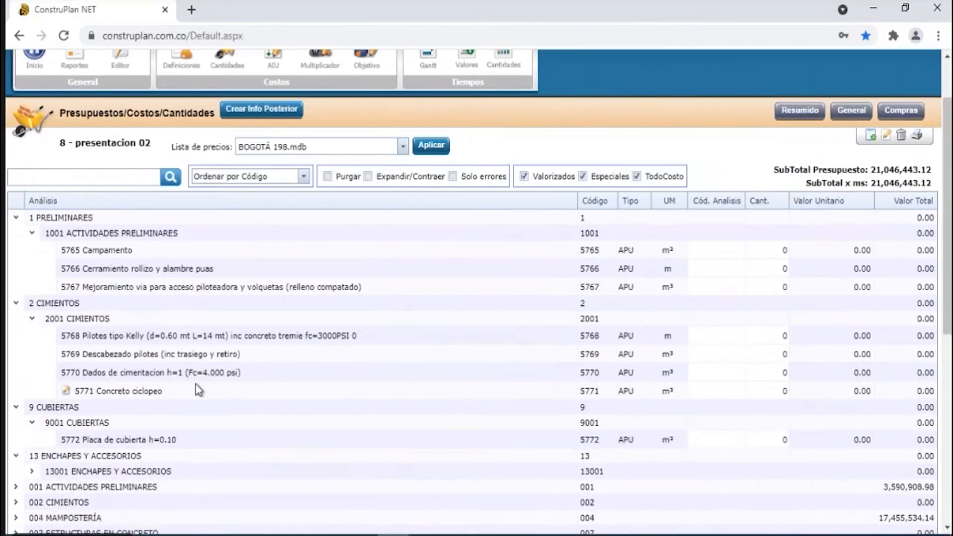
scroll(195, 389, "down", 1)
left_click(32, 398)
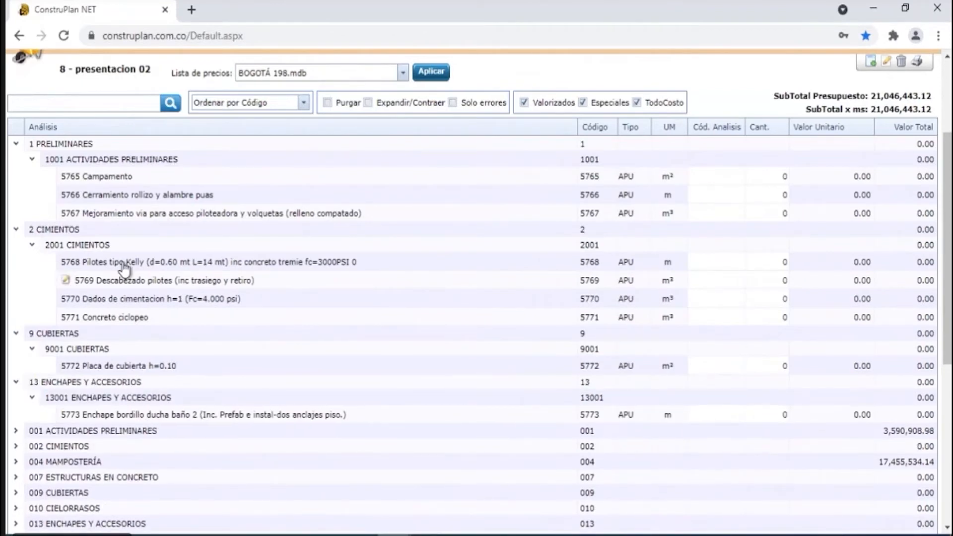
scroll(124, 268, "up", 1)
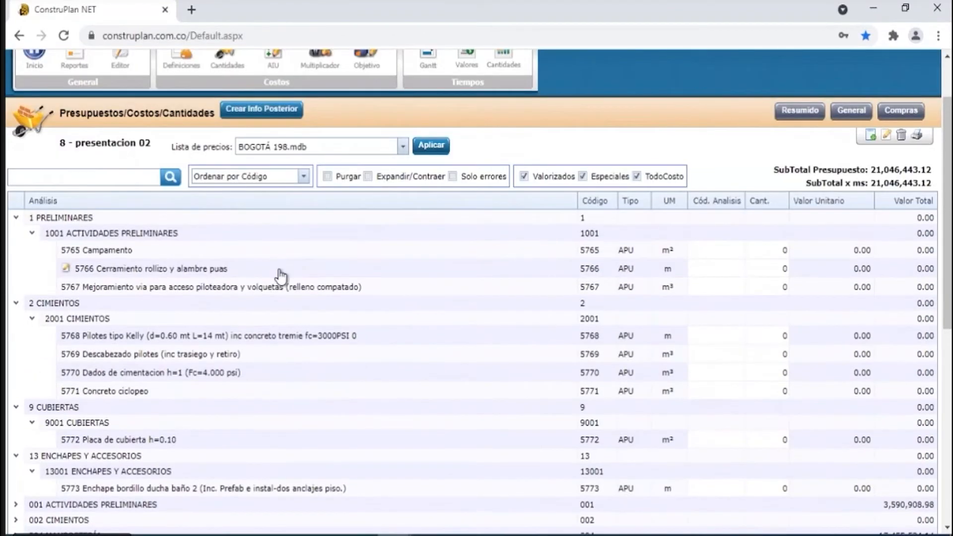
Search the valued analyses for "pil", open 5768 Pilotes tipo Kelly and examine its components.
scroll(288, 303, "up", 1)
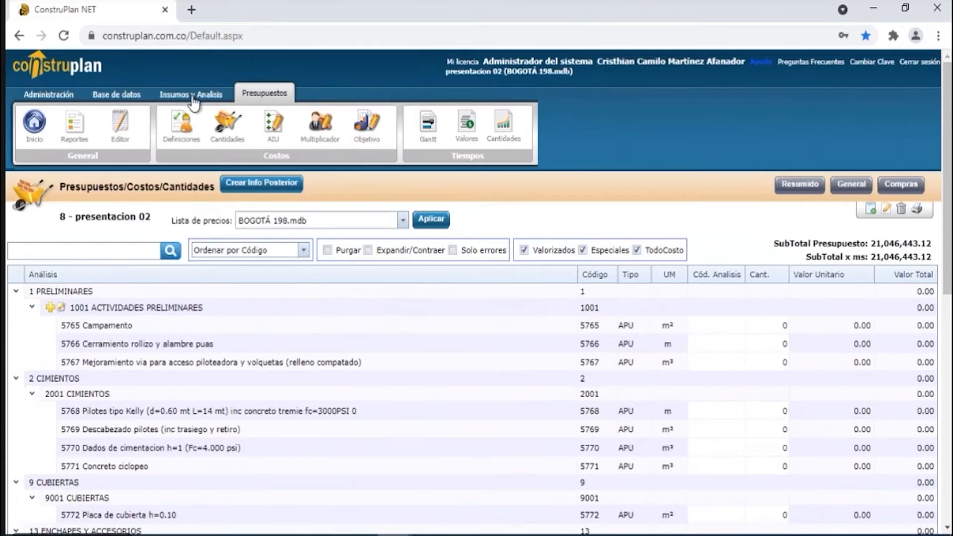
left_click(193, 101)
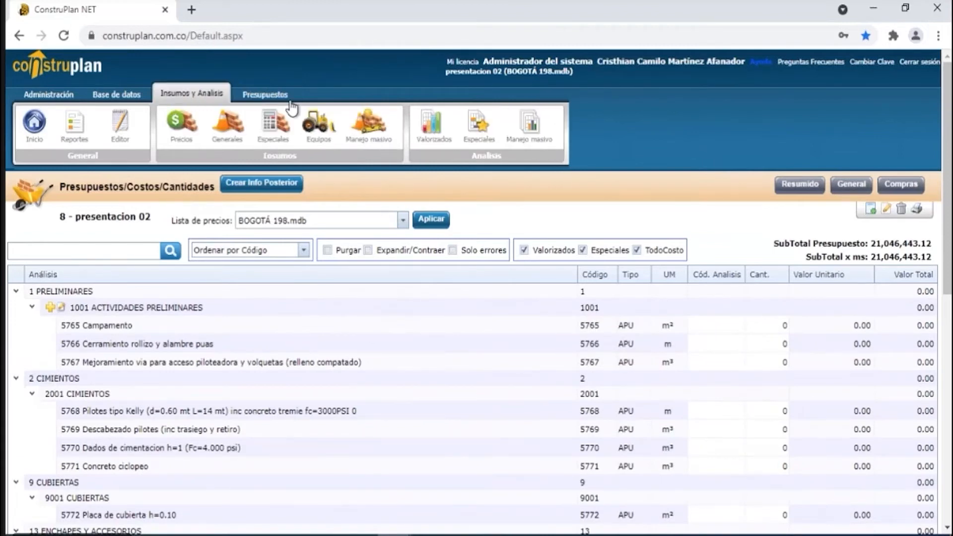
left_click(429, 130)
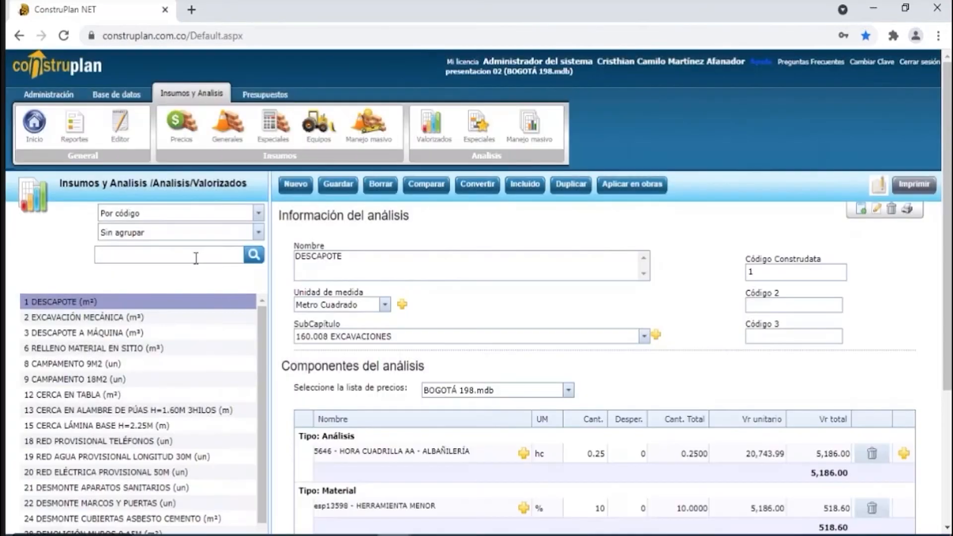
left_click(198, 255)
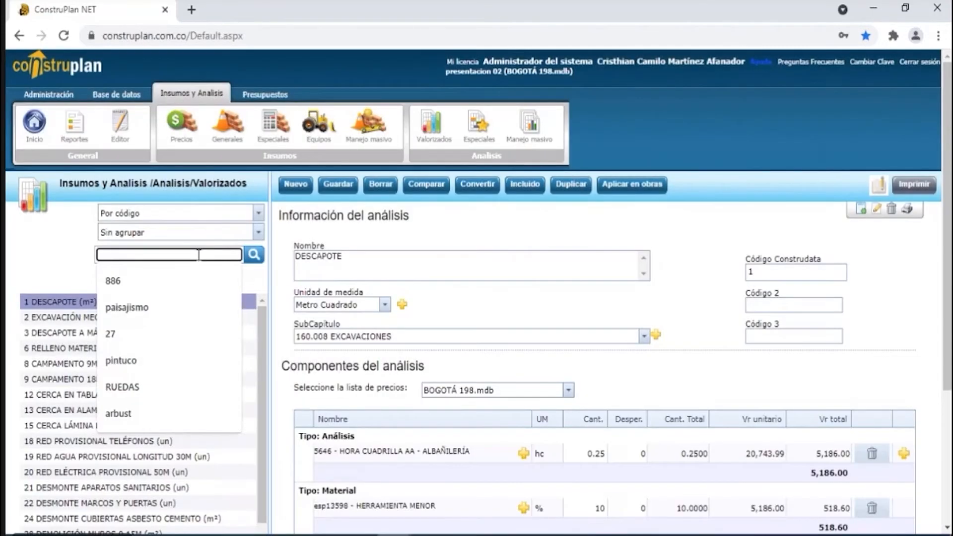
type("pil")
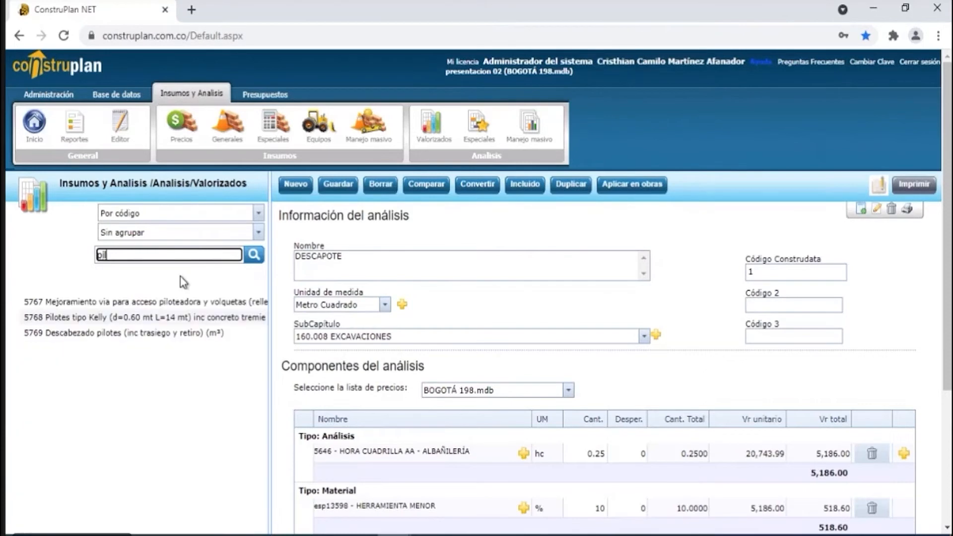
left_click(82, 317)
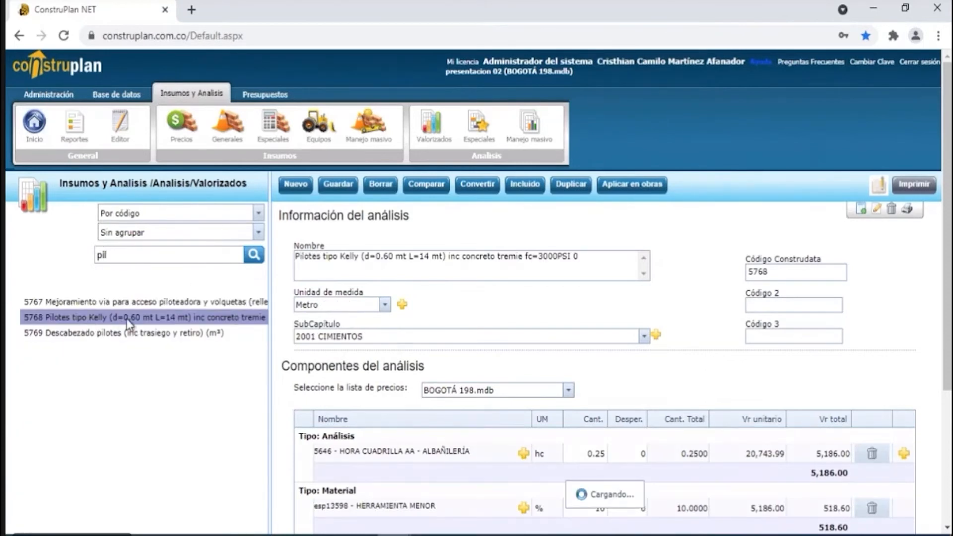
scroll(499, 357, "down", 4)
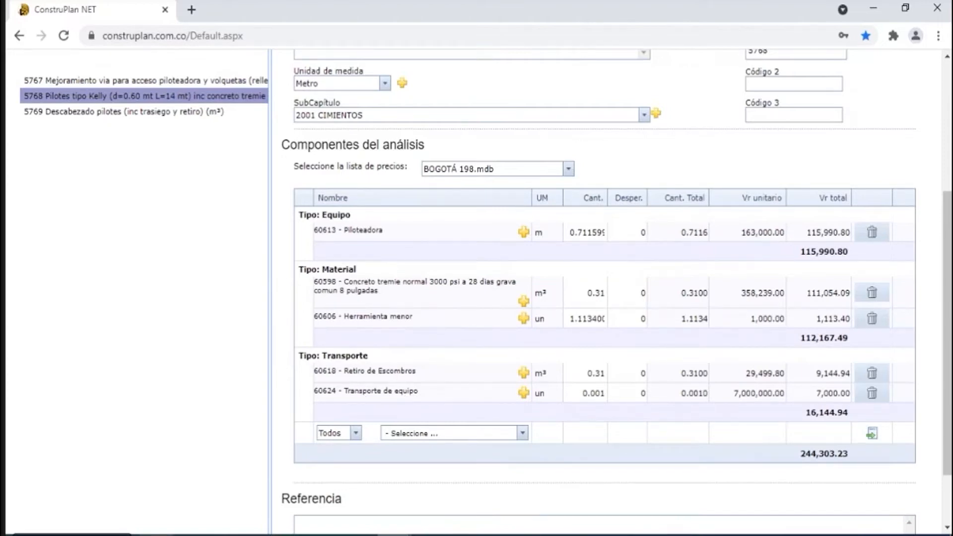
Switch to the Ejemplo Análisis v2 workbook in Excel and compare the Pilotes tipo Kelly rows with the imported analysis in ConstruPlan.
left_click(156, 535)
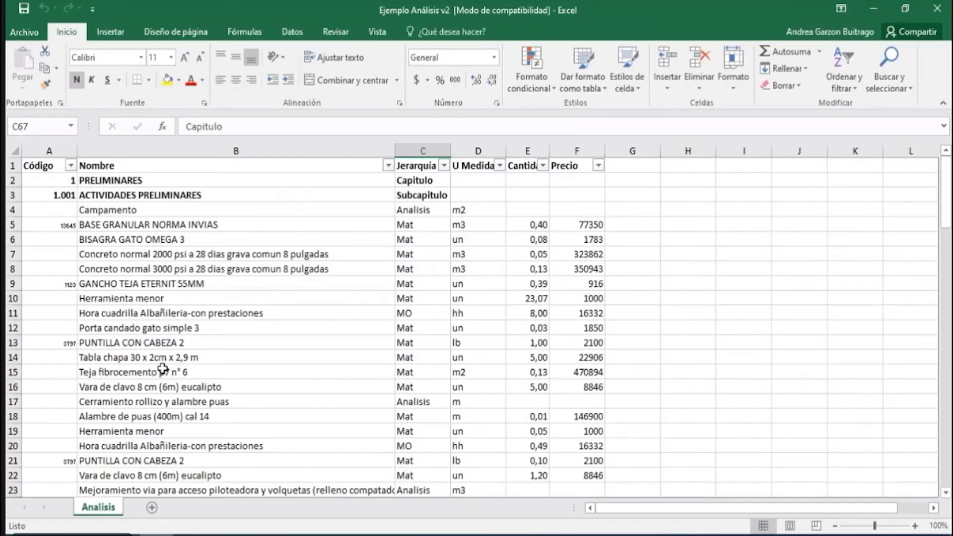
scroll(148, 321, "down", 9)
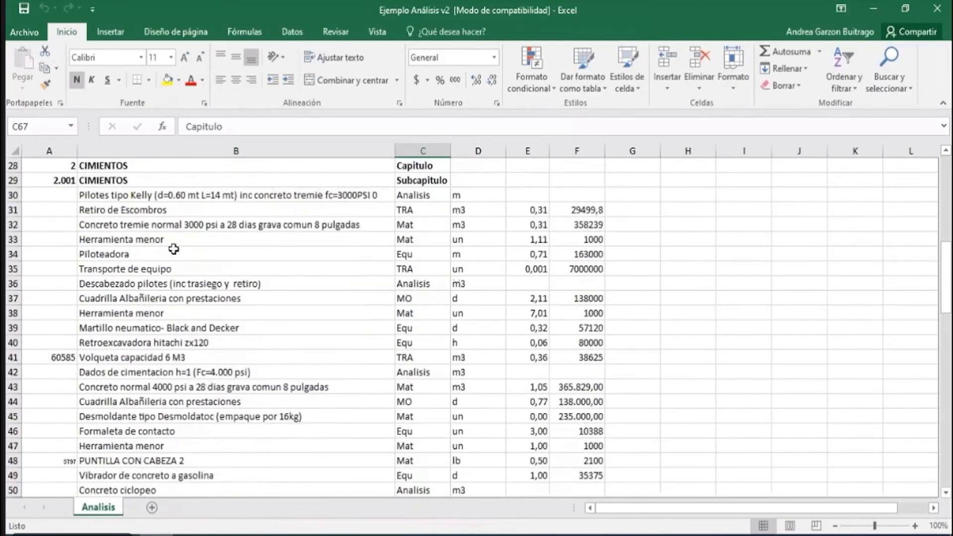
left_click(144, 197)
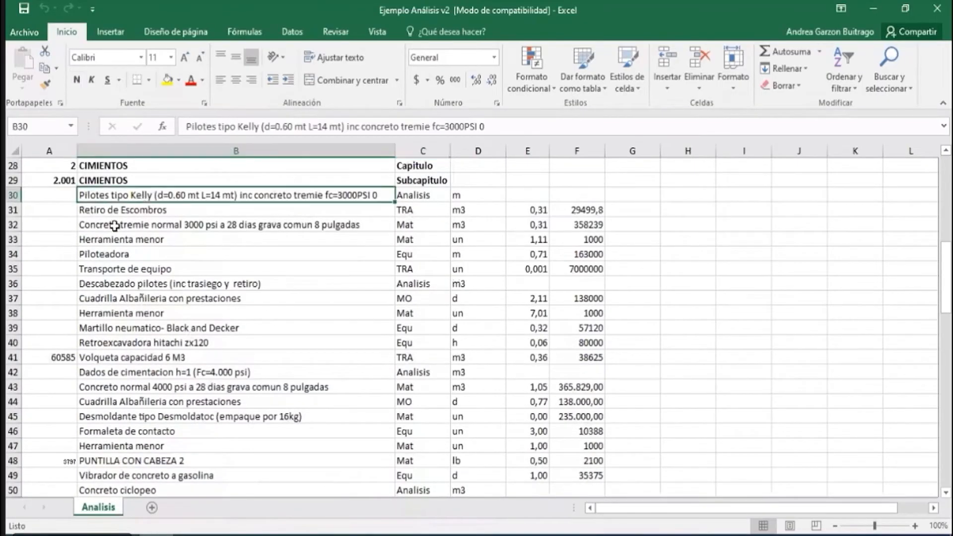
left_click(431, 200)
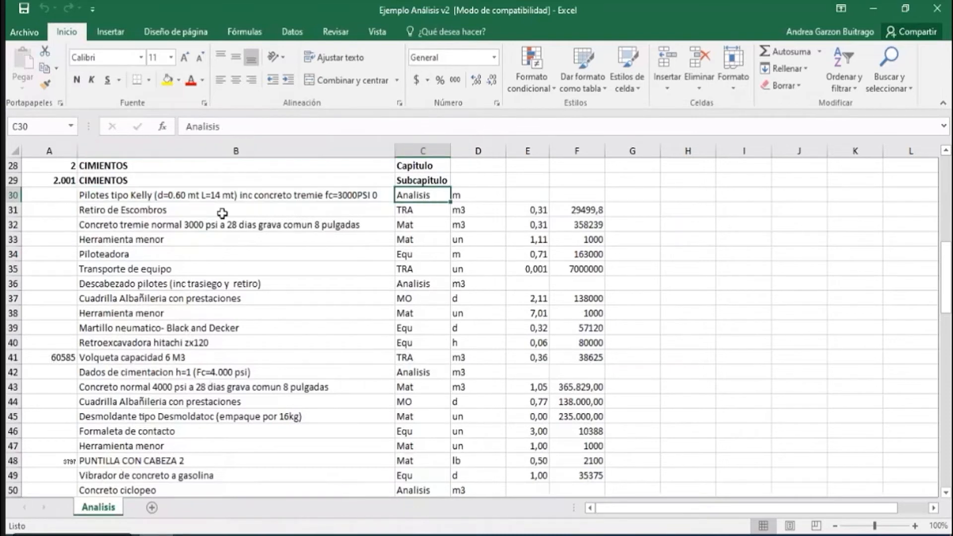
left_click(150, 212)
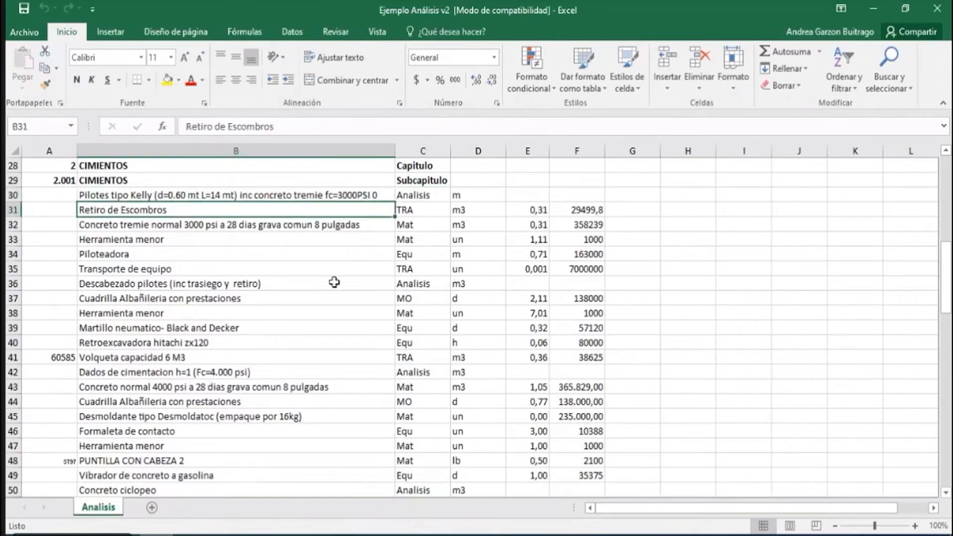
key("Down")
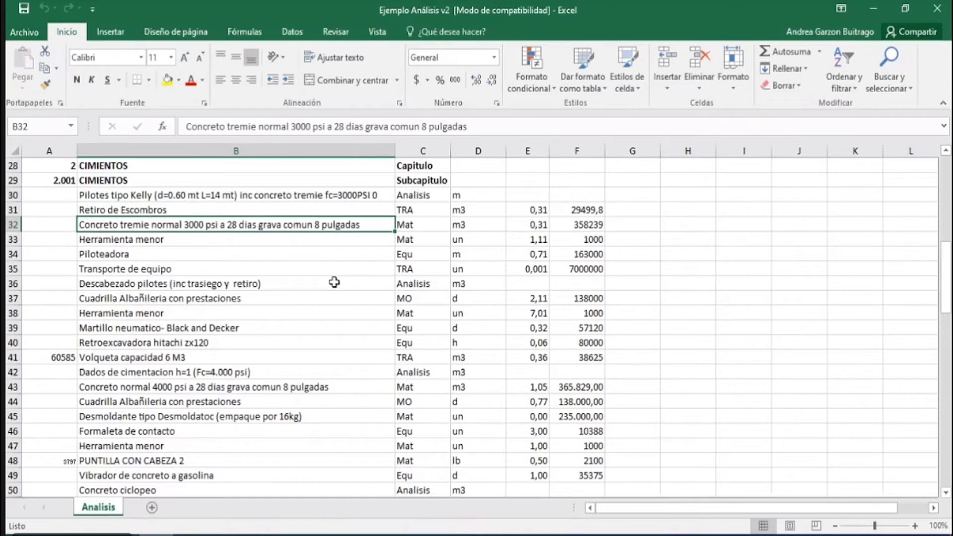
key("Down")
key("Down")
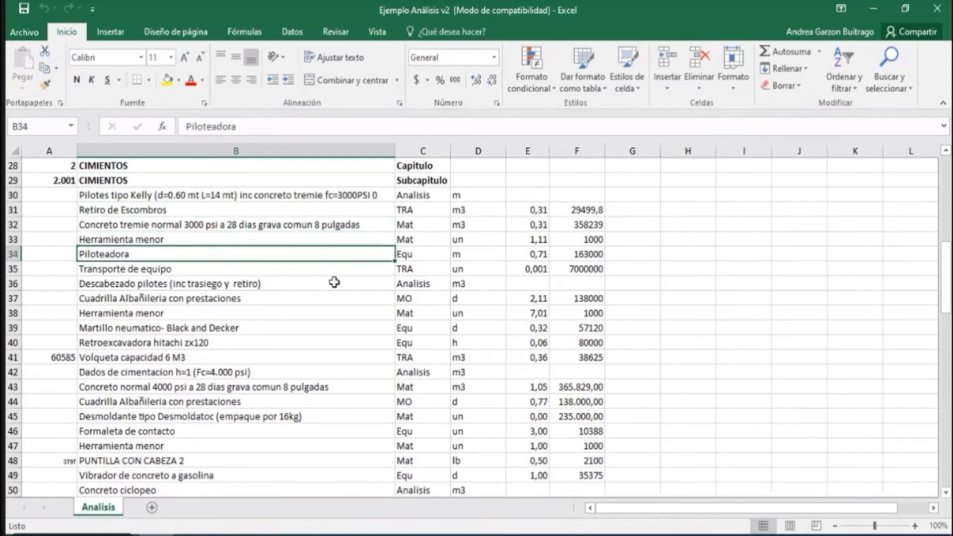
key("Down")
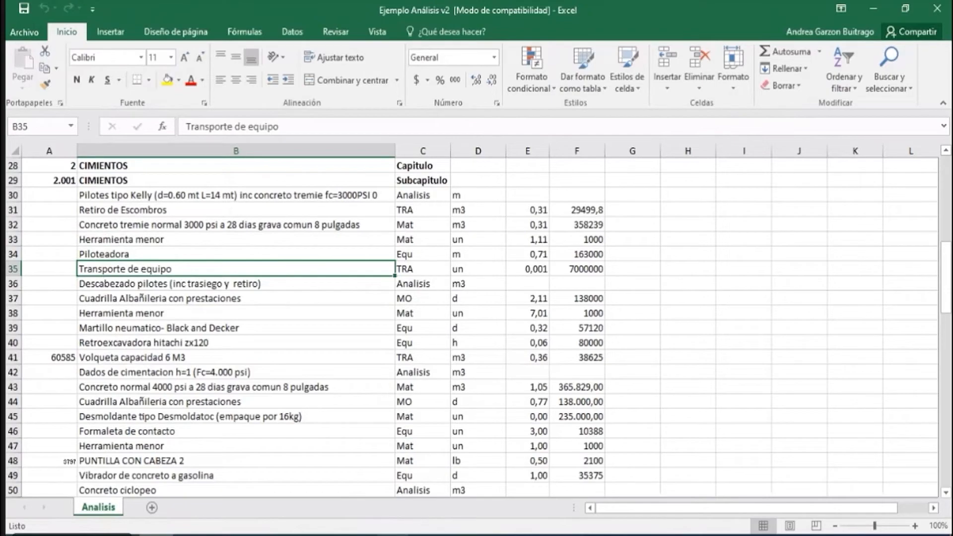
mouse_move(412, 531)
left_click(471, 476)
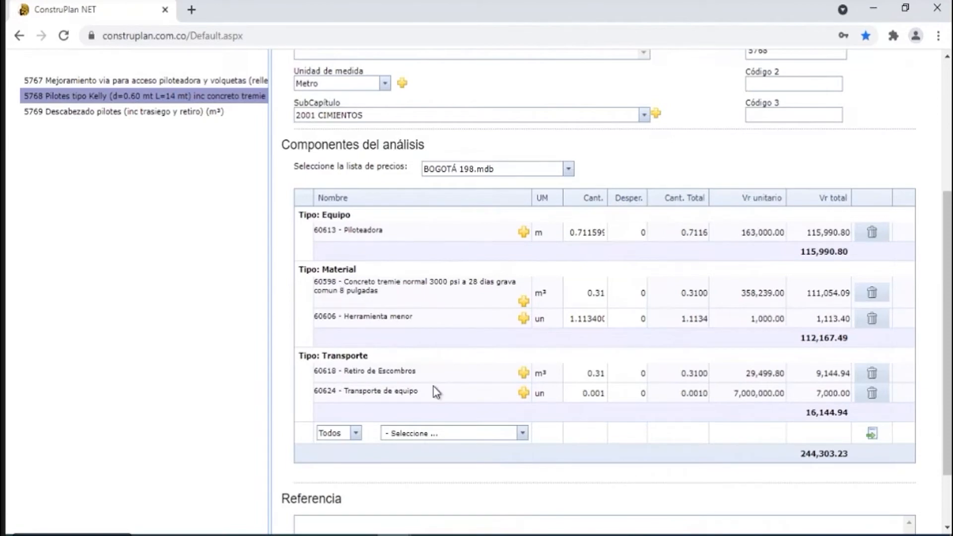
scroll(433, 386, "up", 5)
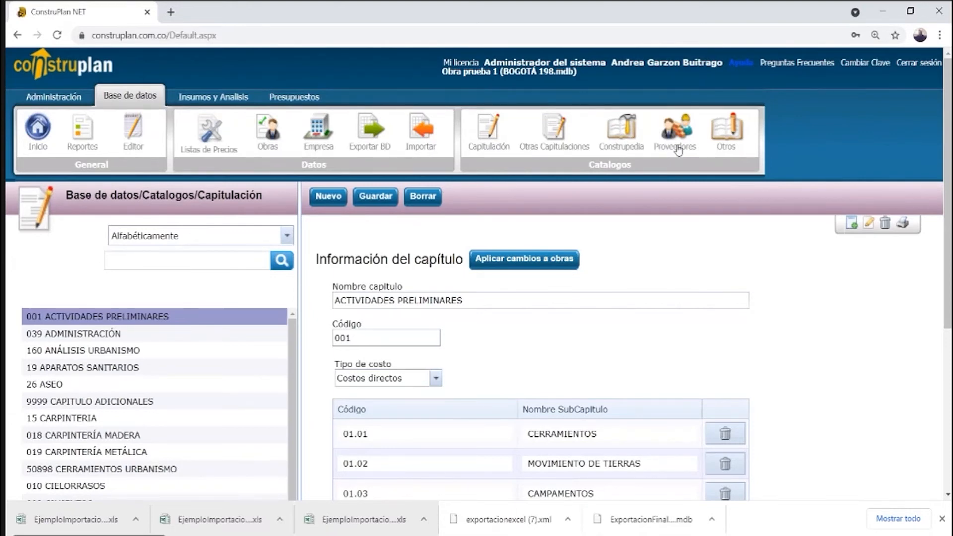
Sort the chapter catalogue in Capitulación by code (Por código) and examine the list of chapters.
left_click(498, 133)
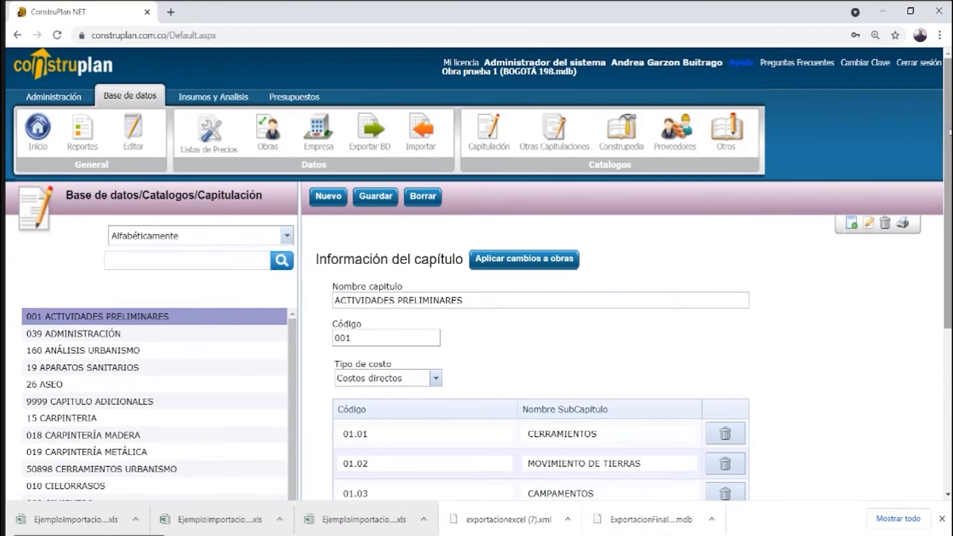
left_click_drag(949, 131, 948, 198)
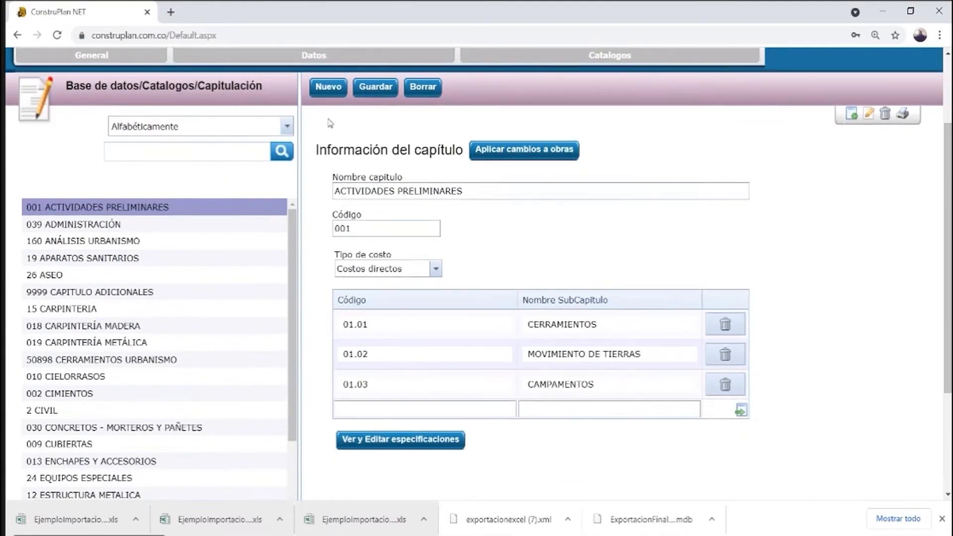
left_click(286, 127)
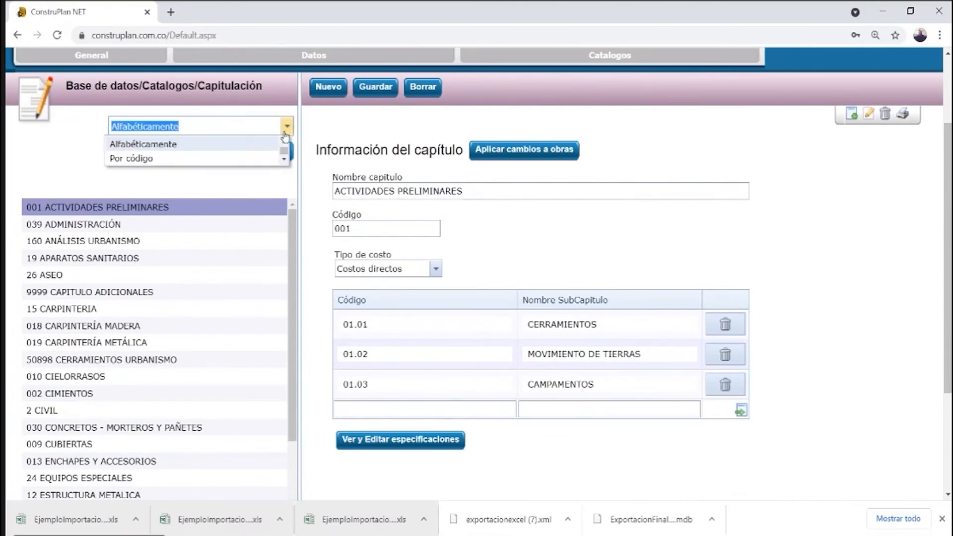
left_click(187, 158)
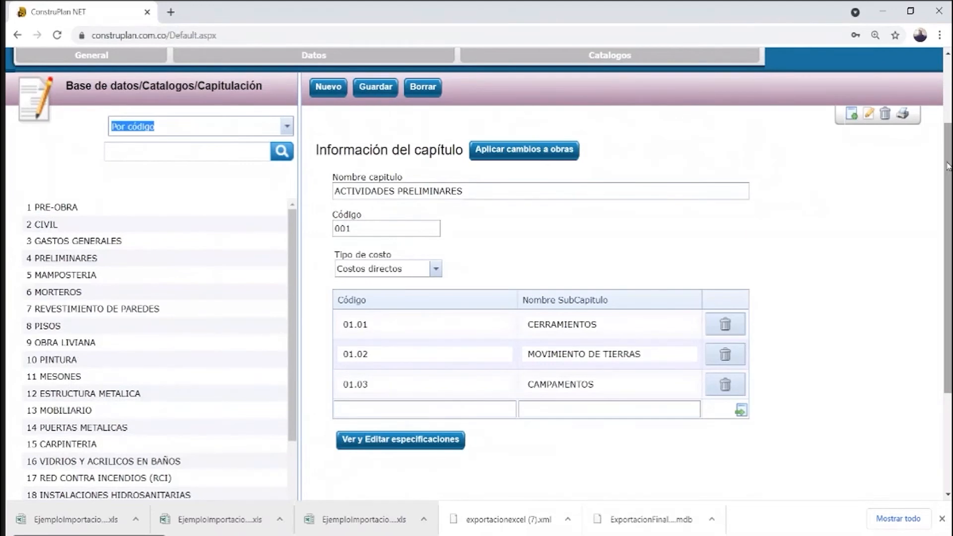
left_click_drag(947, 166, 948, 256)
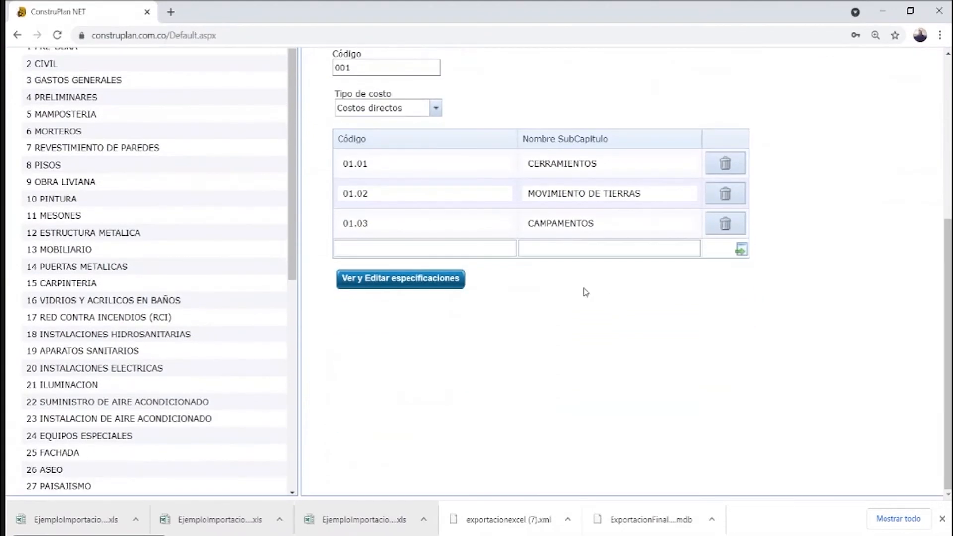
left_click_drag(294, 105, 295, 292)
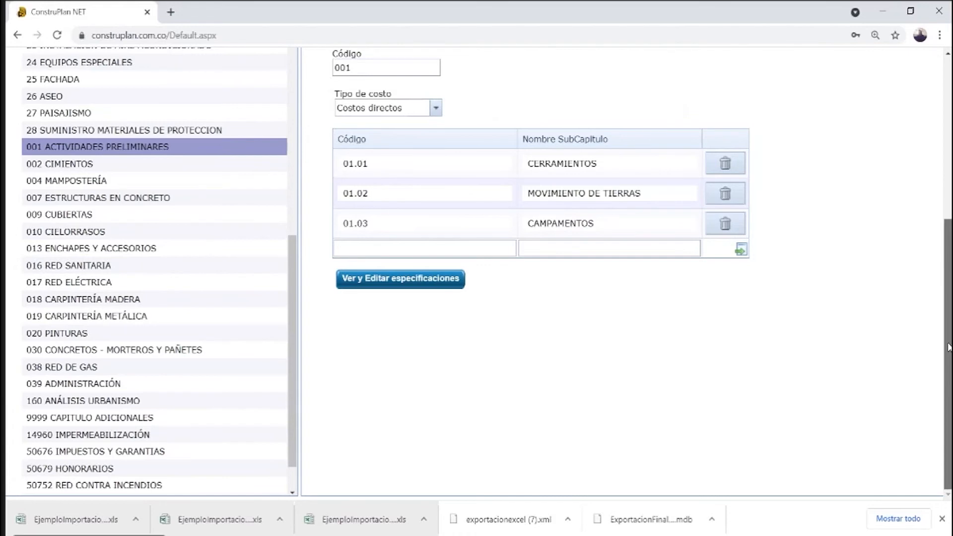
left_click_drag(949, 347, 948, 228)
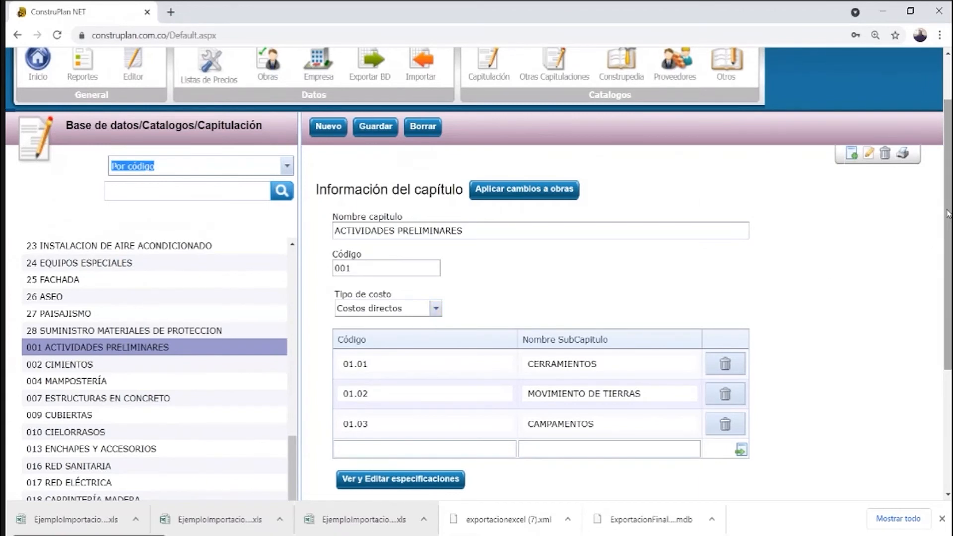
left_click_drag(947, 213, 948, 236)
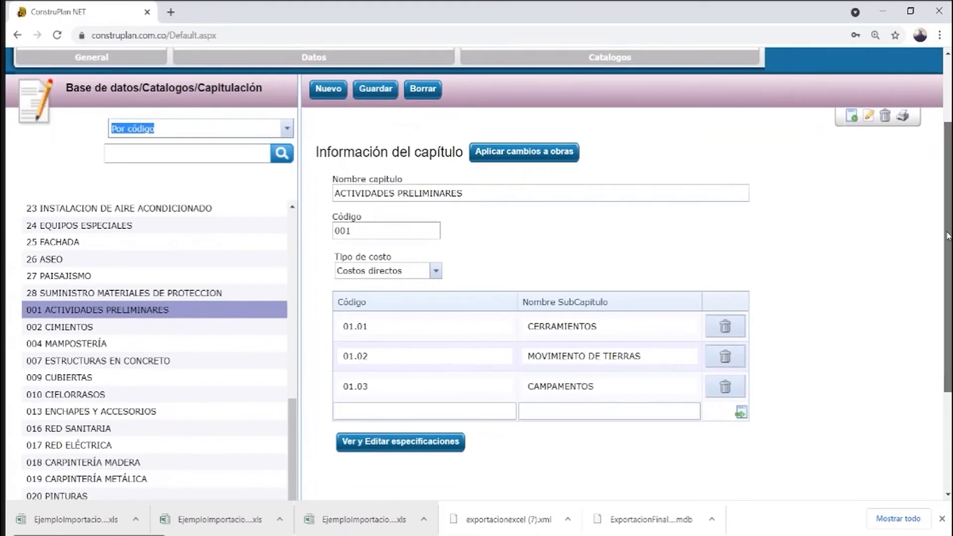
Set the cost type of chapter 3 GASTOS GENERALES to Gastos generales and save the chapter.
scroll(948, 236, "down", 1)
left_click(436, 216)
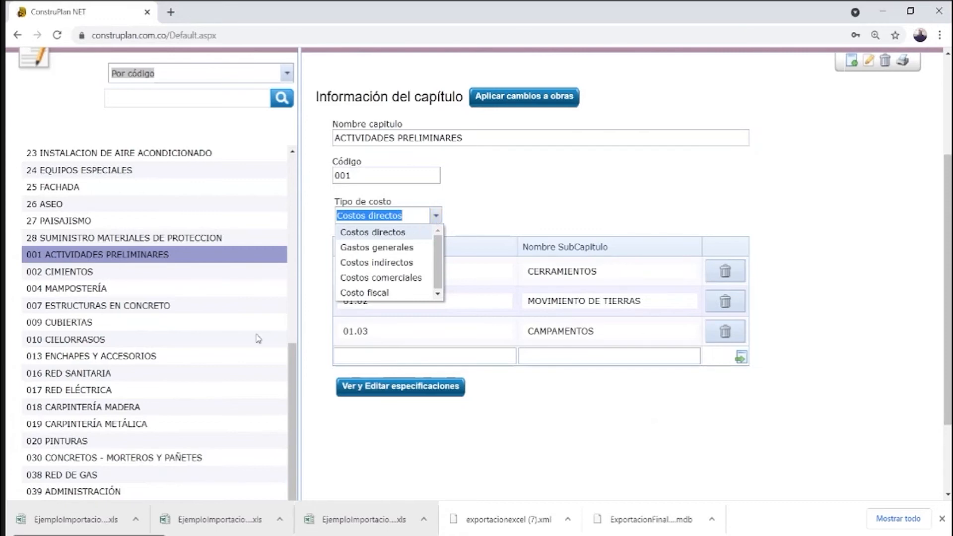
left_click_drag(291, 384, 298, 164)
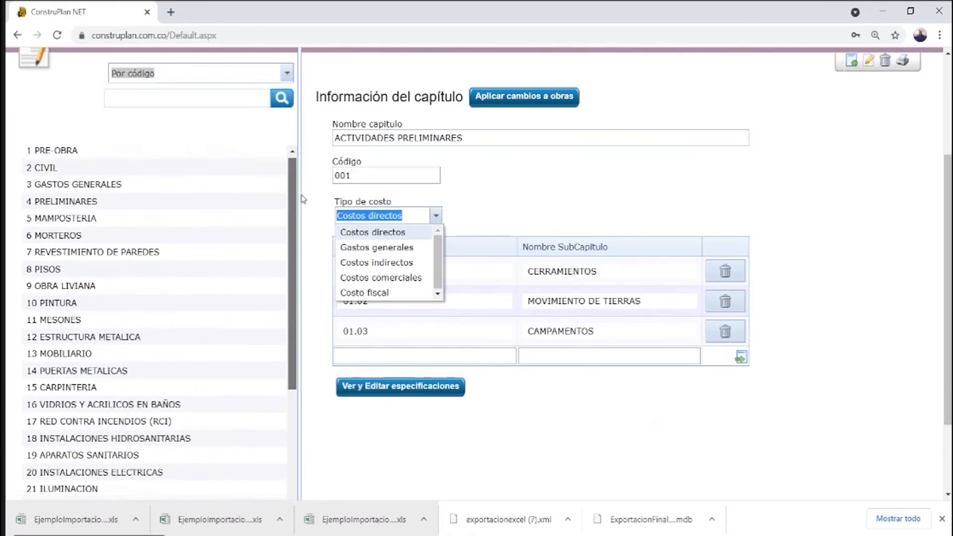
left_click(62, 187)
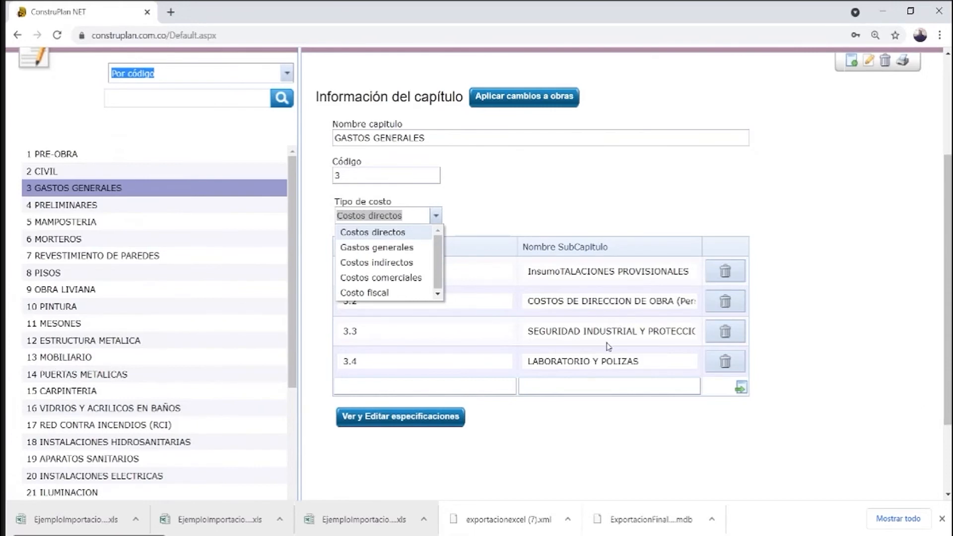
left_click(403, 248)
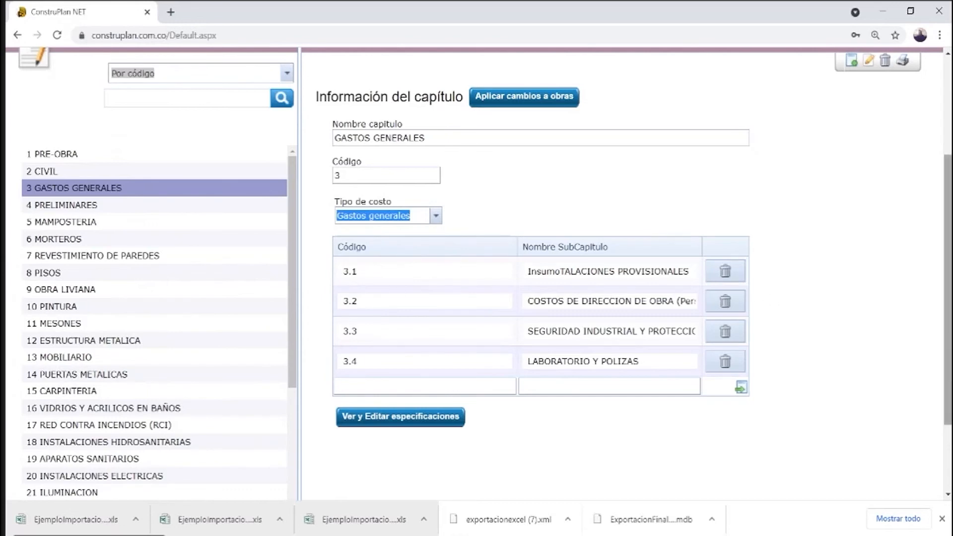
left_click_drag(948, 345, 949, 293)
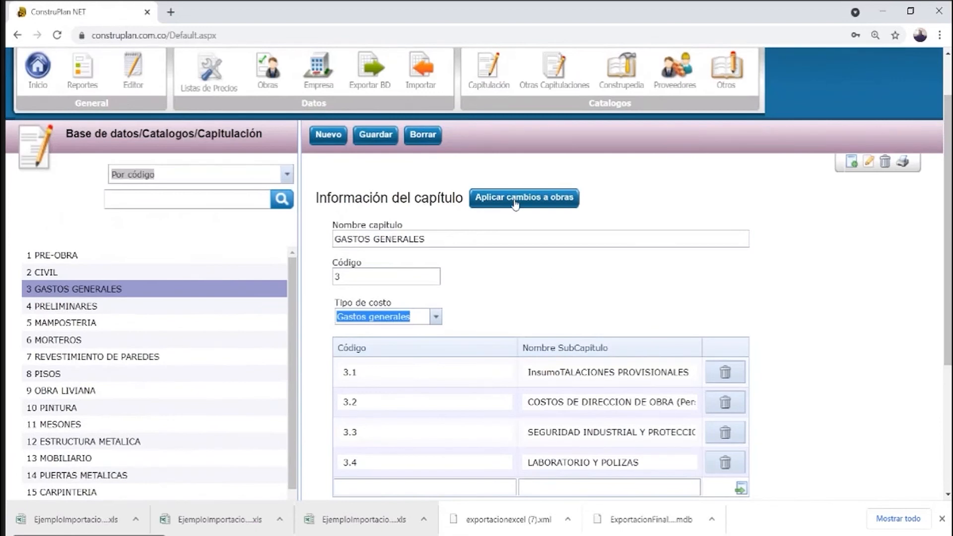
left_click(371, 141)
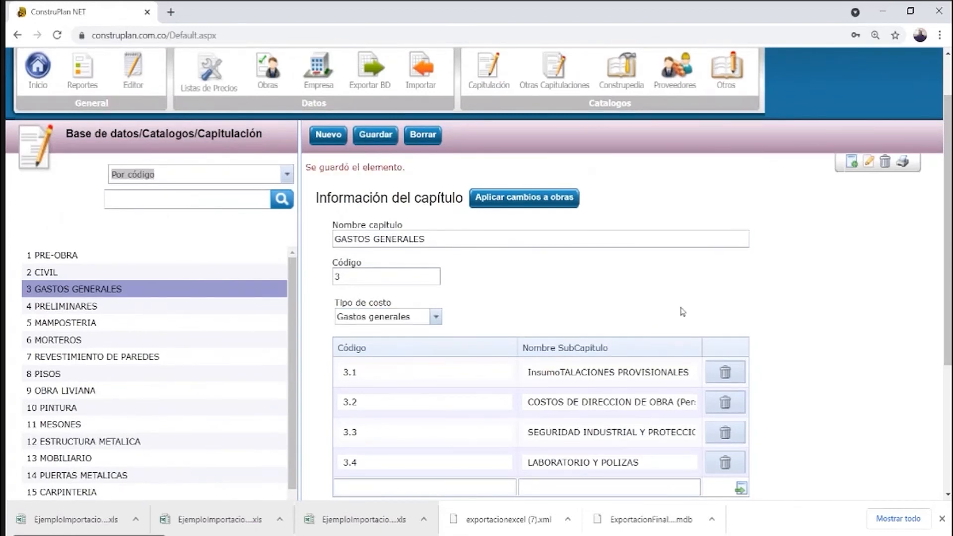
Examine the subchapter table and specification options of chapter 3 GASTOS GENERALES.
scroll(948, 292, "down", 2)
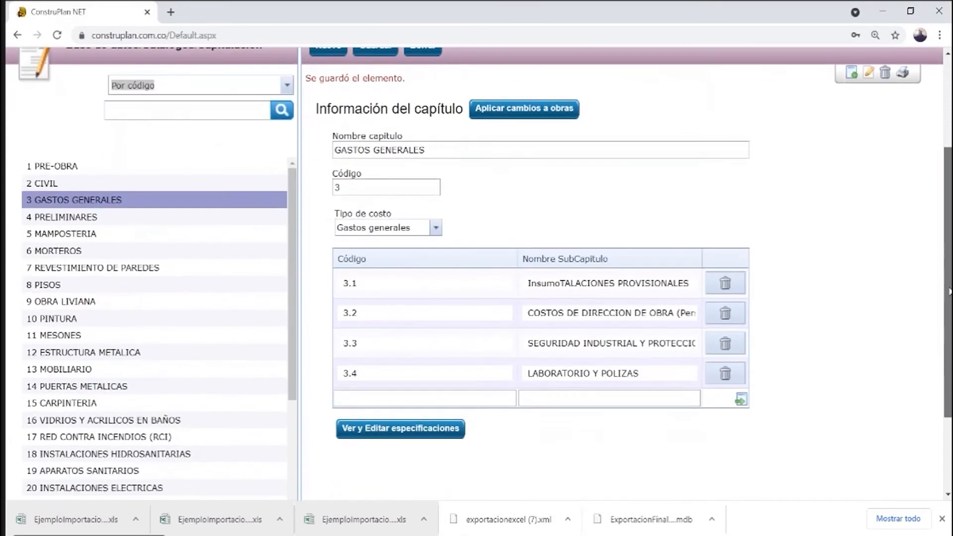
left_click_drag(948, 291, 946, 323)
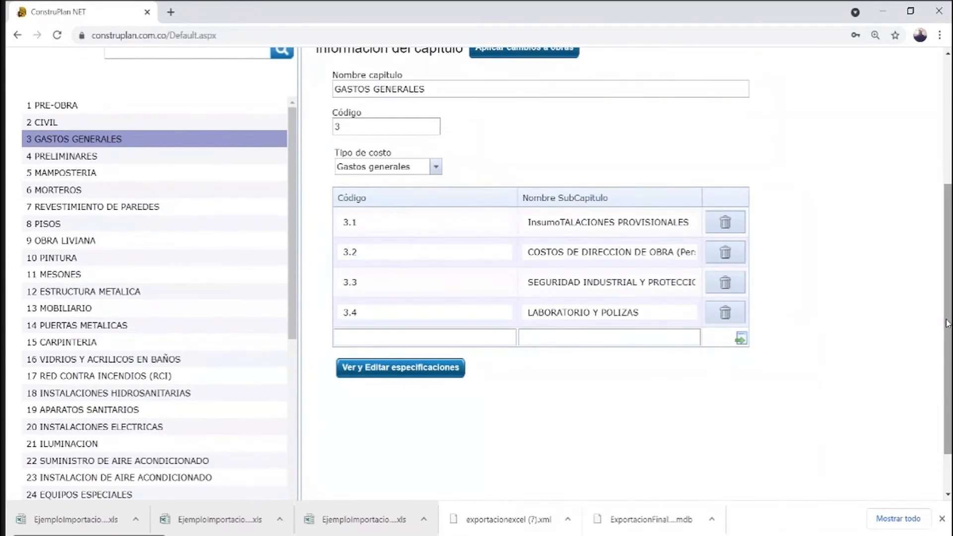
left_click_drag(947, 323, 943, 264)
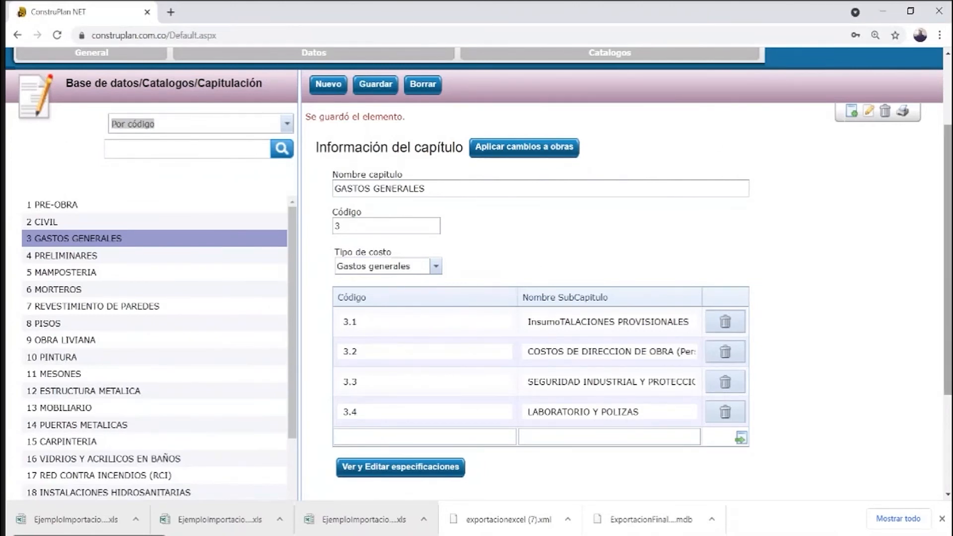
left_click_drag(948, 291, 949, 342)
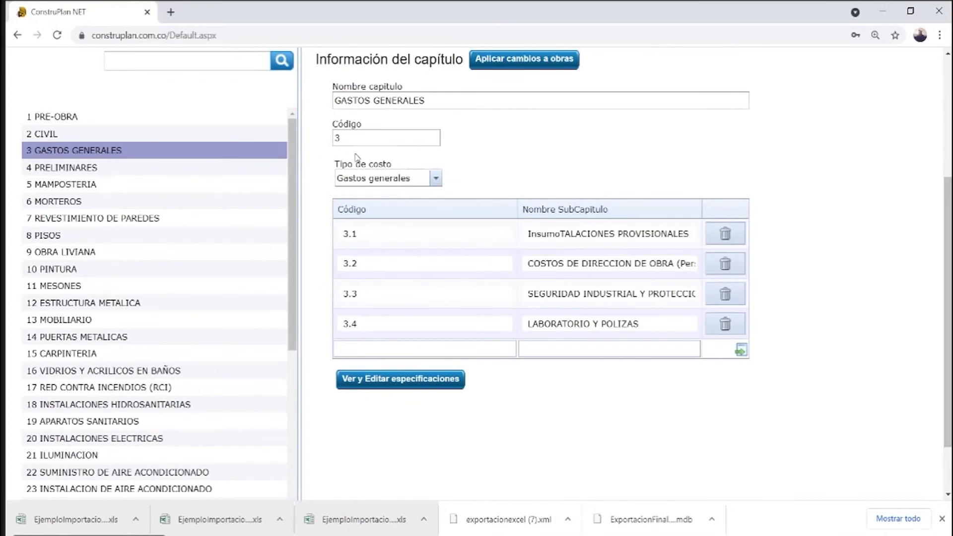
Add subchapter 3.5 VIGILANCIA to chapter 3 GASTOS GENERALES.
left_click(375, 347)
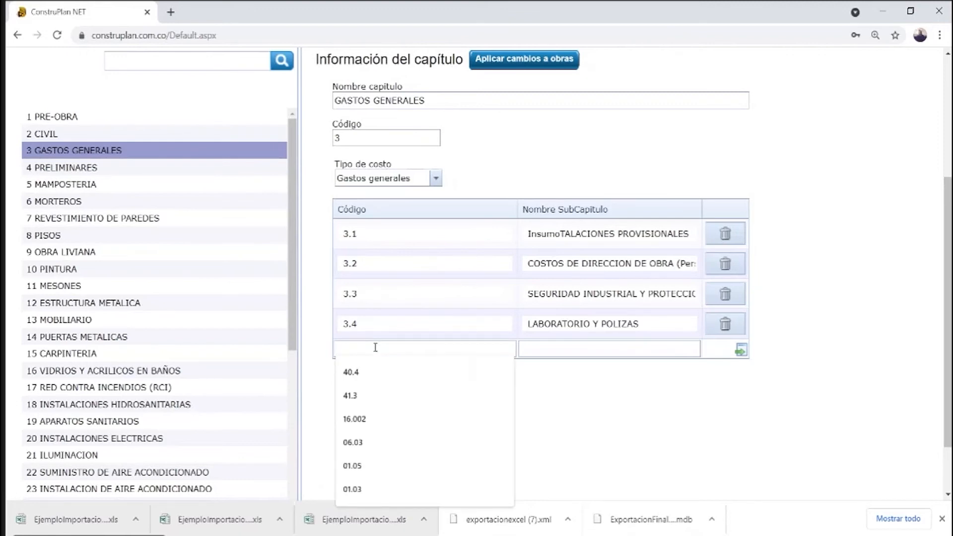
type("3.")
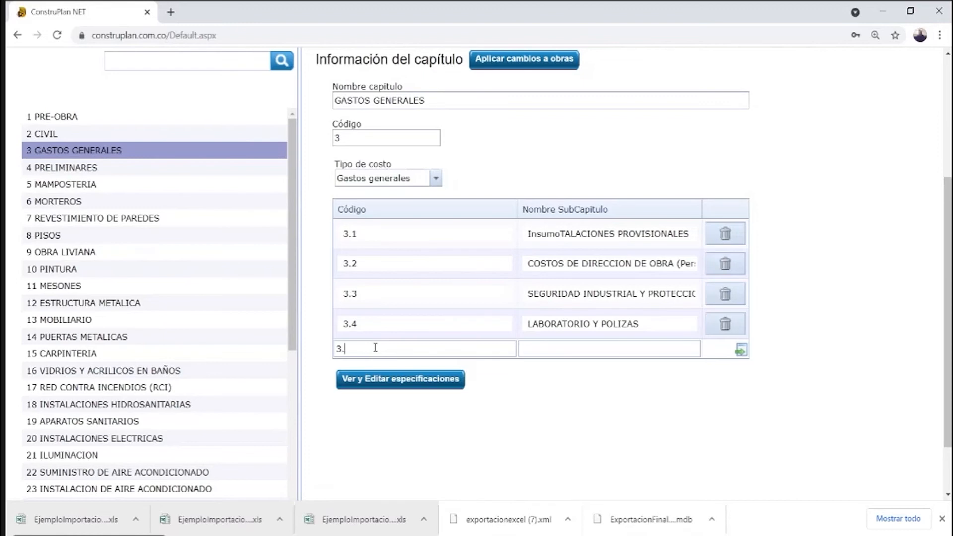
type("5")
left_click(556, 350)
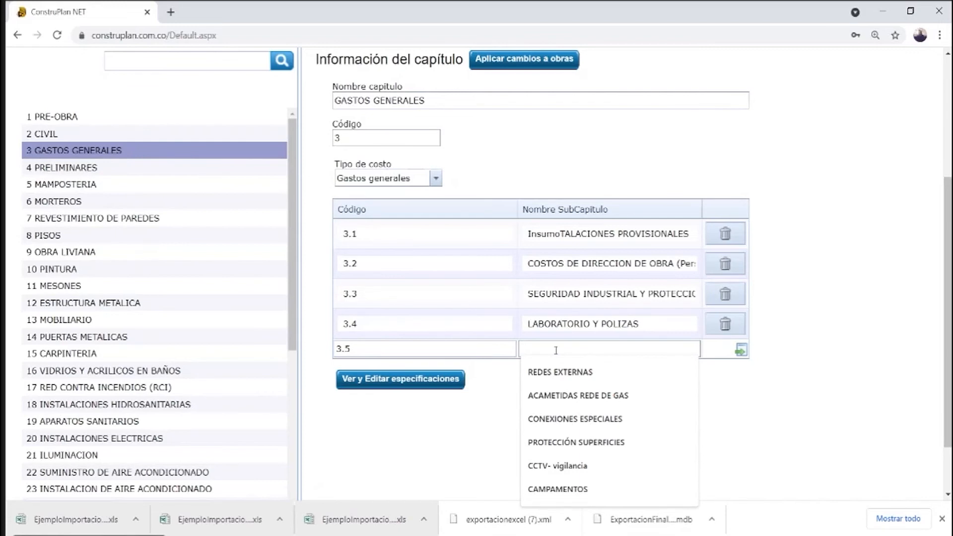
type("vig")
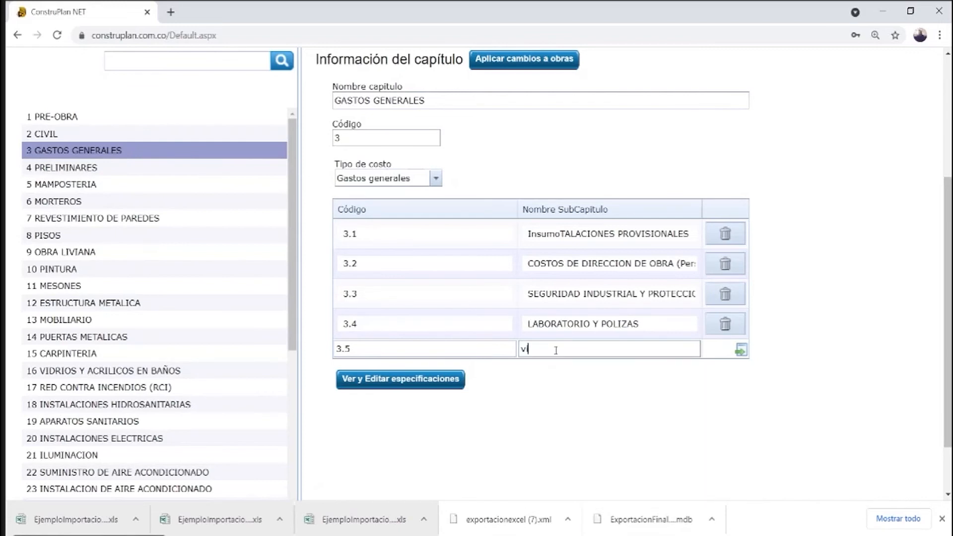
key("BackSpace")
key("BackSpace")
key("BackSpace")
type("VILI")
key("BackSpace")
key("BackSpace")
type("GILANCIA")
left_click(740, 352)
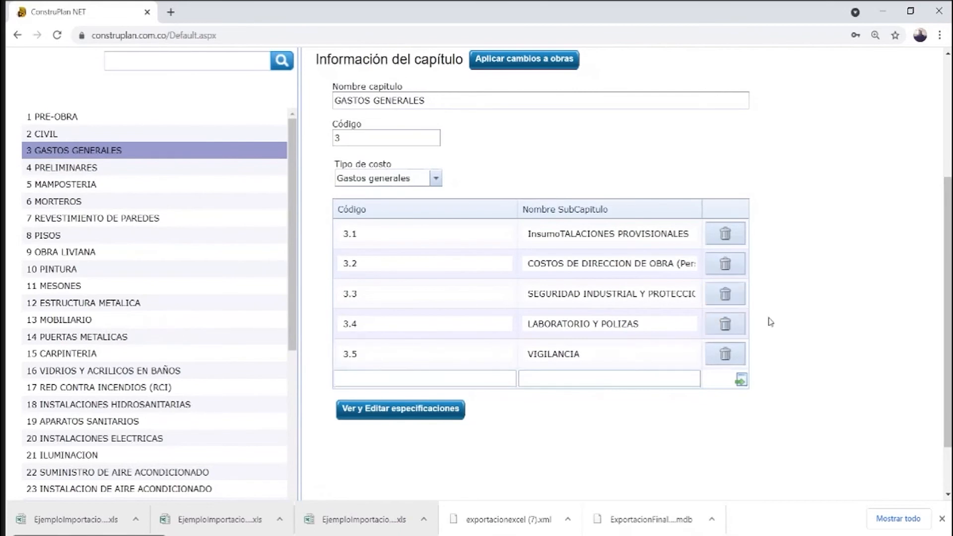
Insert the image "dosificación morteros" from the computer into the chapter's specifications and save them.
left_click_drag(945, 325, 945, 369)
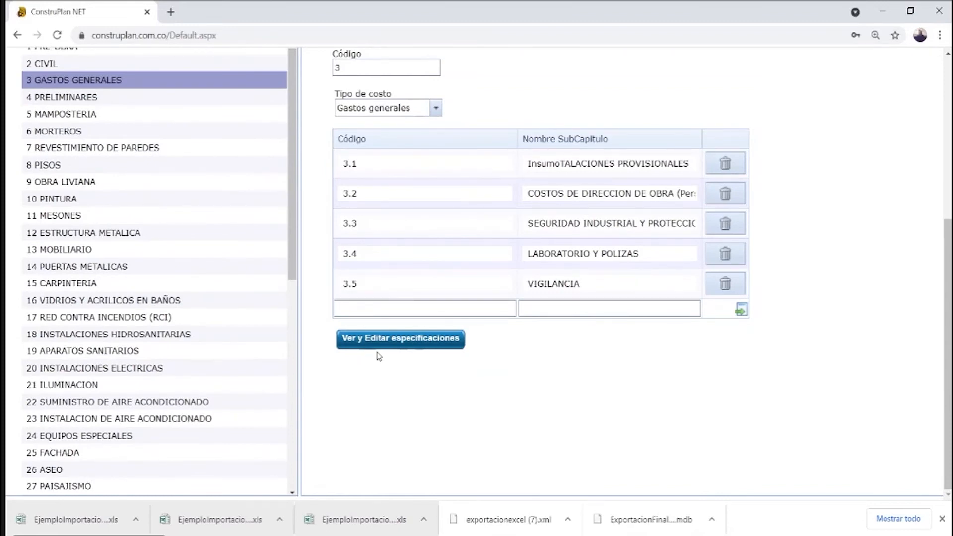
left_click(415, 348)
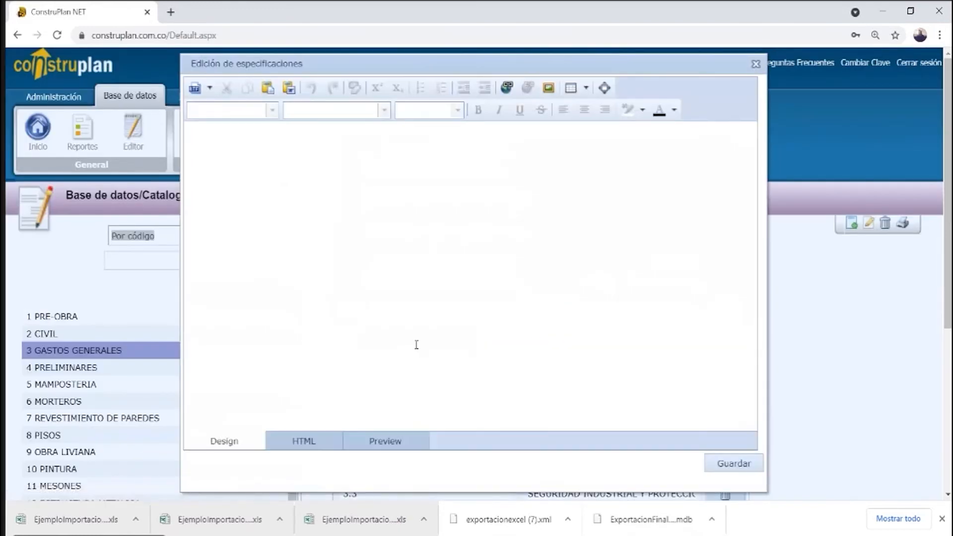
left_click(548, 88)
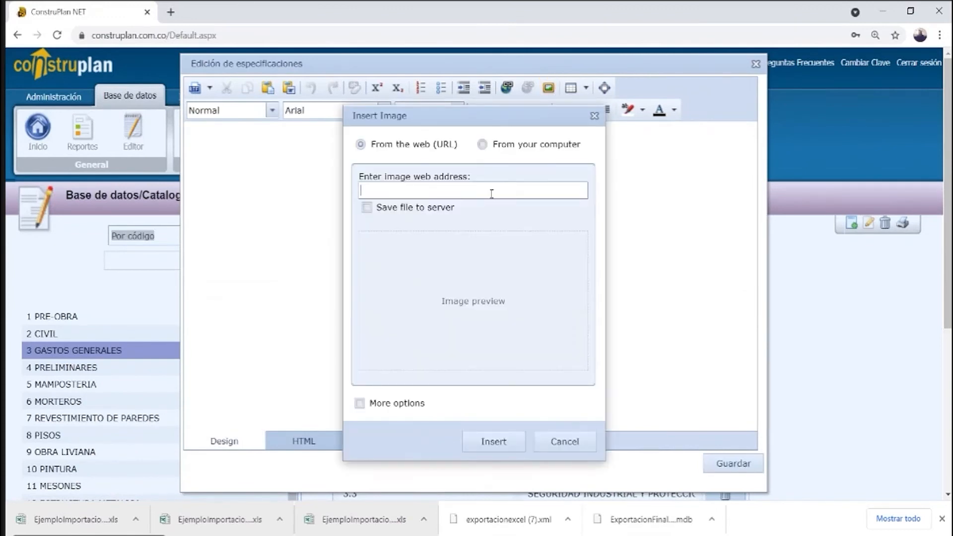
left_click(481, 144)
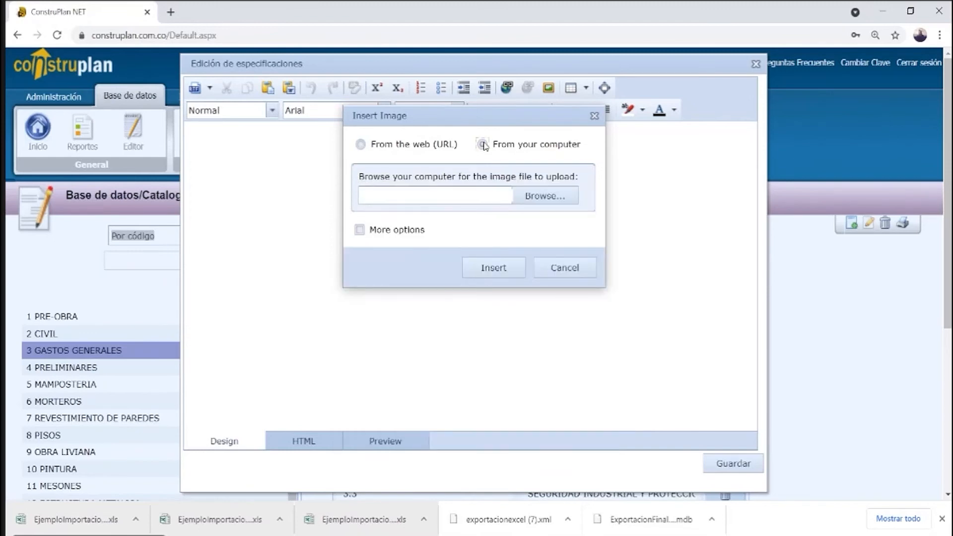
left_click(550, 205)
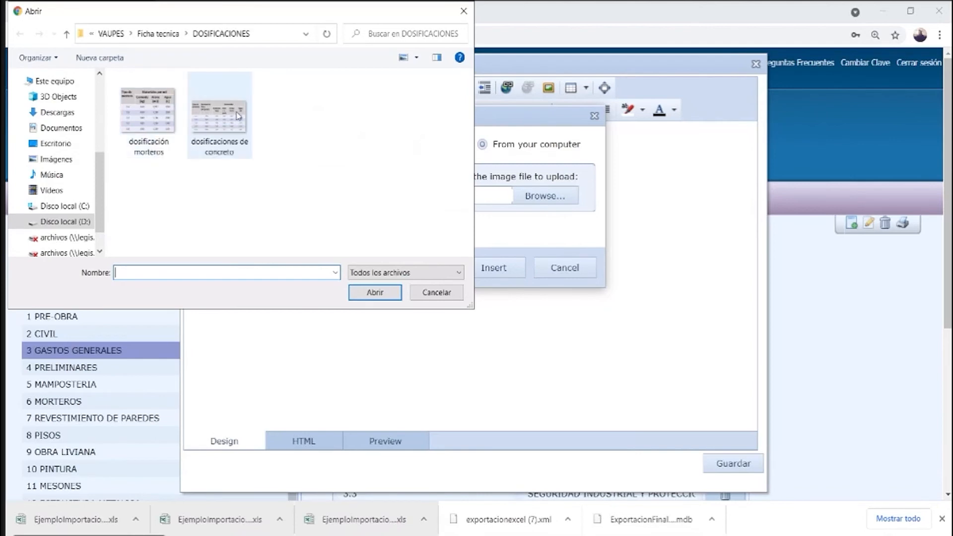
left_click(163, 127)
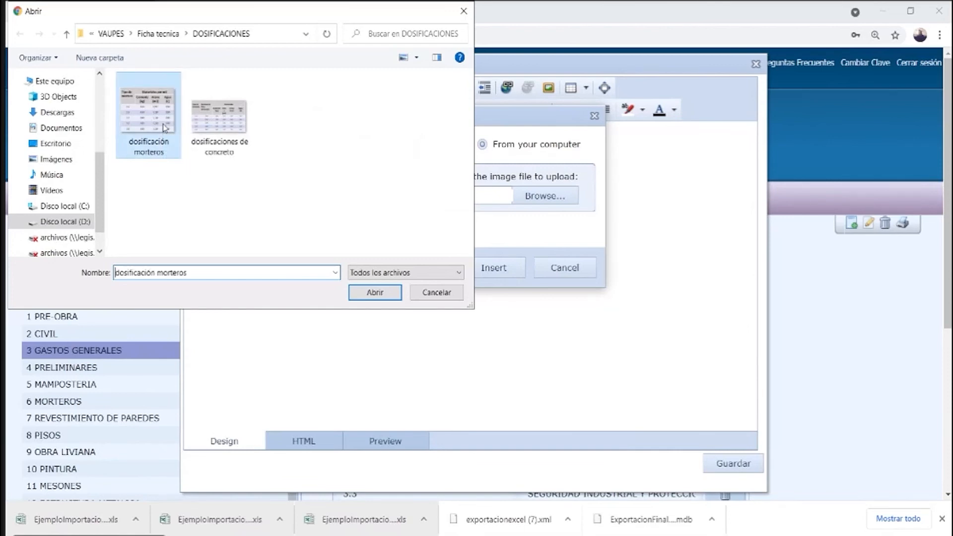
left_click(375, 293)
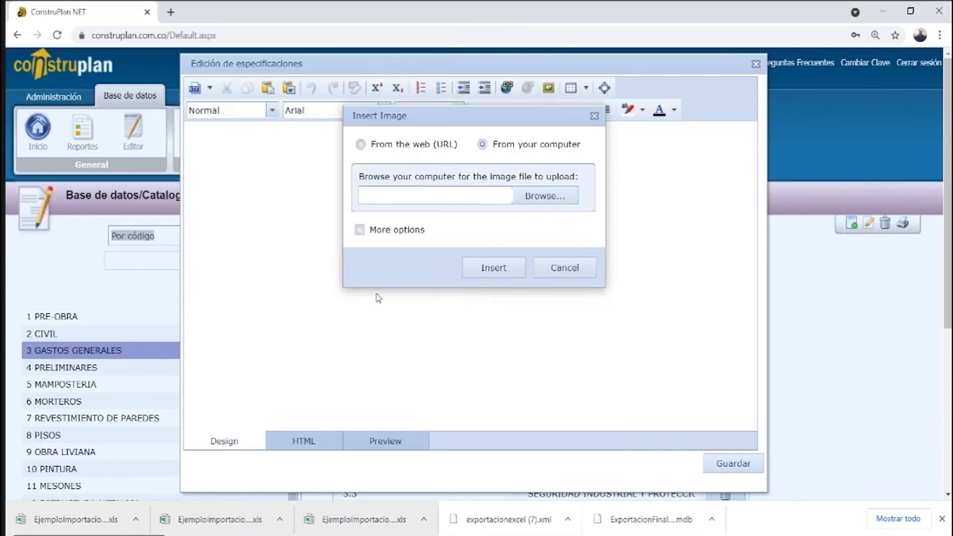
left_click(496, 267)
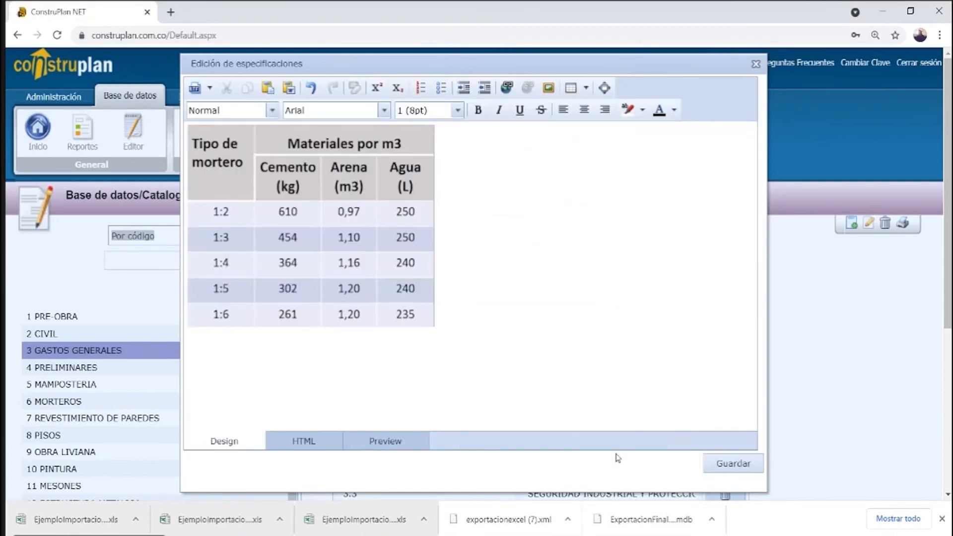
left_click(735, 469)
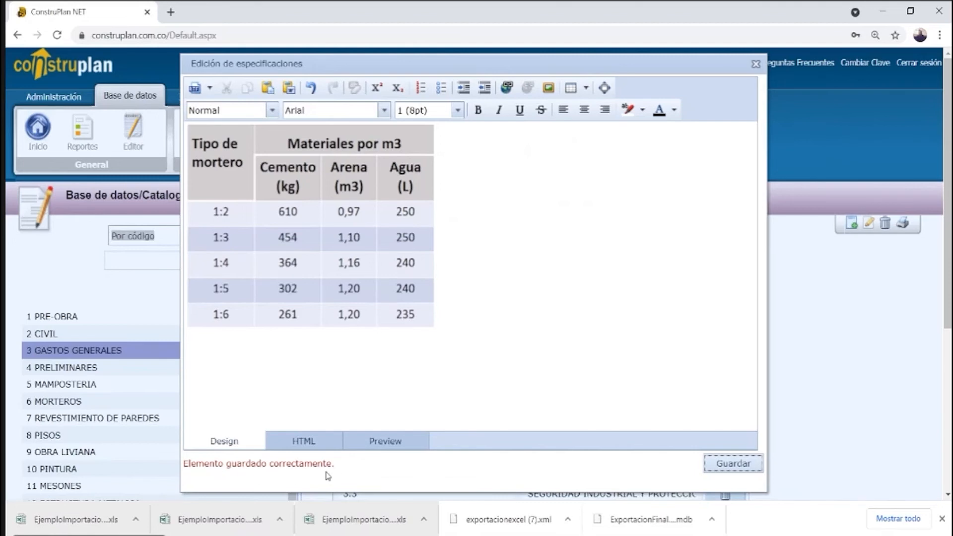
left_click(745, 469)
type("IHSDO")
key("BackSpace")
key("BackSpace")
key("BackSpace")
key("BackSpace")
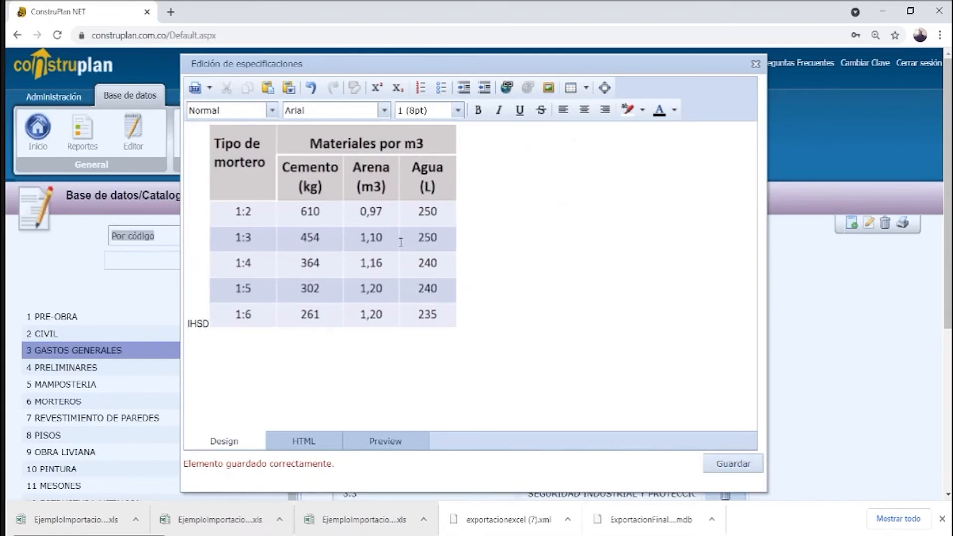
type("LJSODSJ")
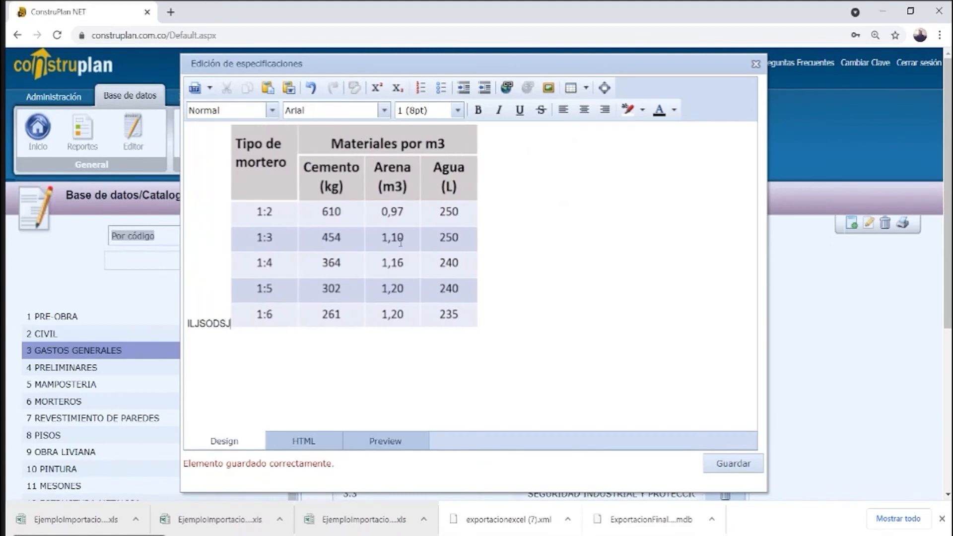
key("BackSpace")
key("BackSpace")
key("BackSpace")
key("BackSpace")
key("BackSpace")
key("BackSpace")
key("BackSpace")
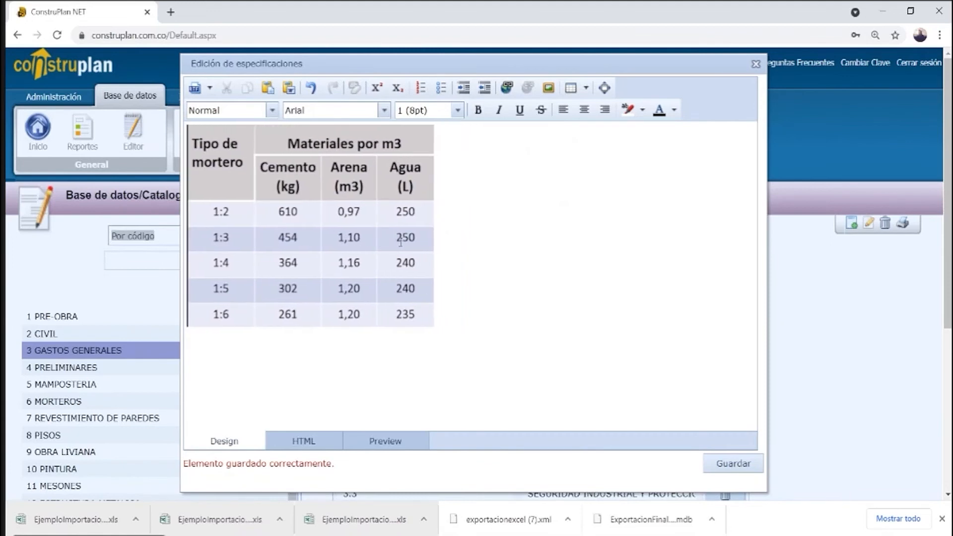
Add the text "TENER EN CUENTA PARA LAS ACTIVIDADES" before the mortar table image, save the specifications and close their editor.
type("TENER EN CUENTA ")
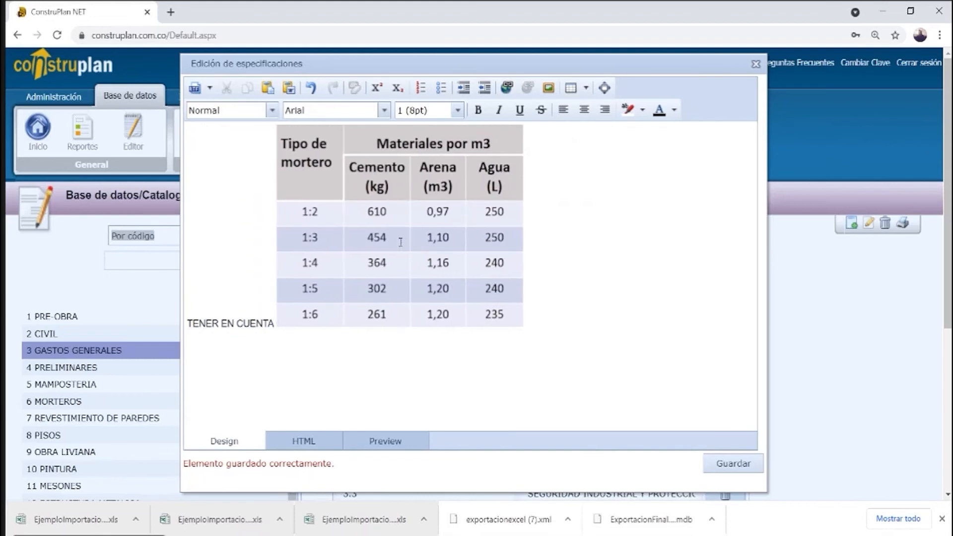
type("PARA LAS ACT")
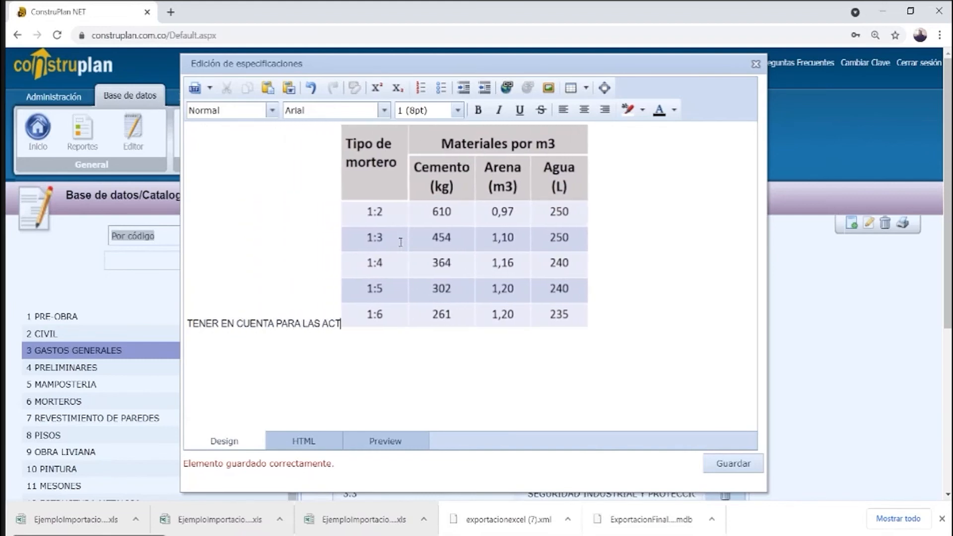
type("IVIDADES")
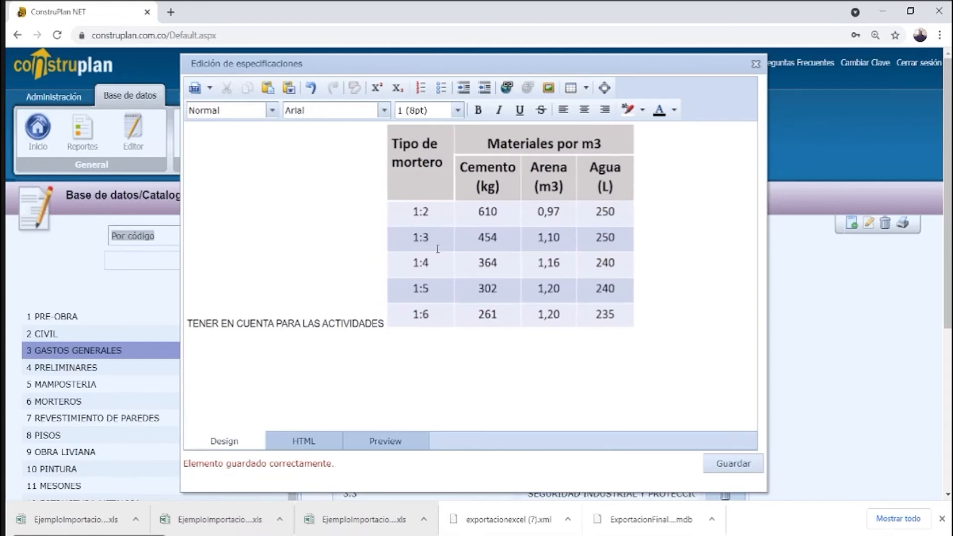
left_click(734, 455)
left_click(757, 64)
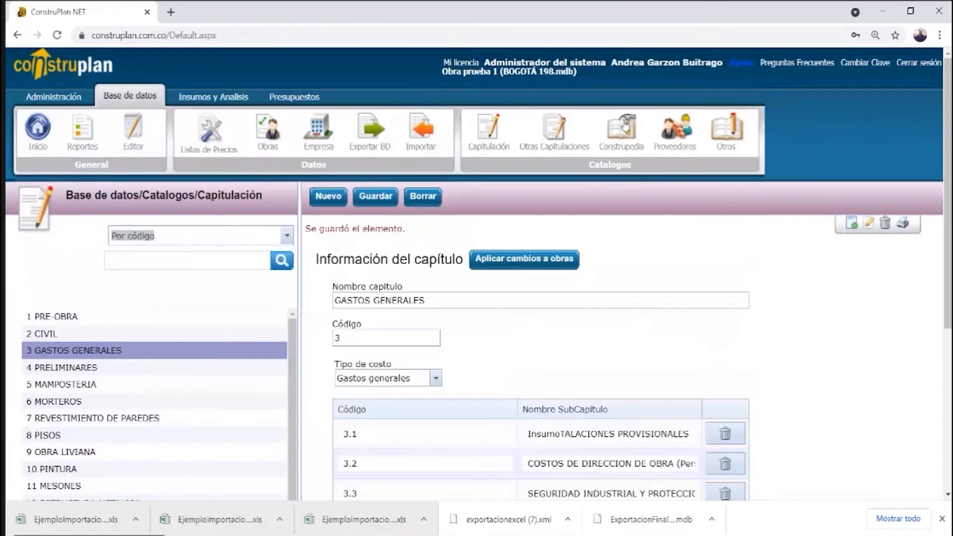
left_click_drag(948, 182, 932, 294)
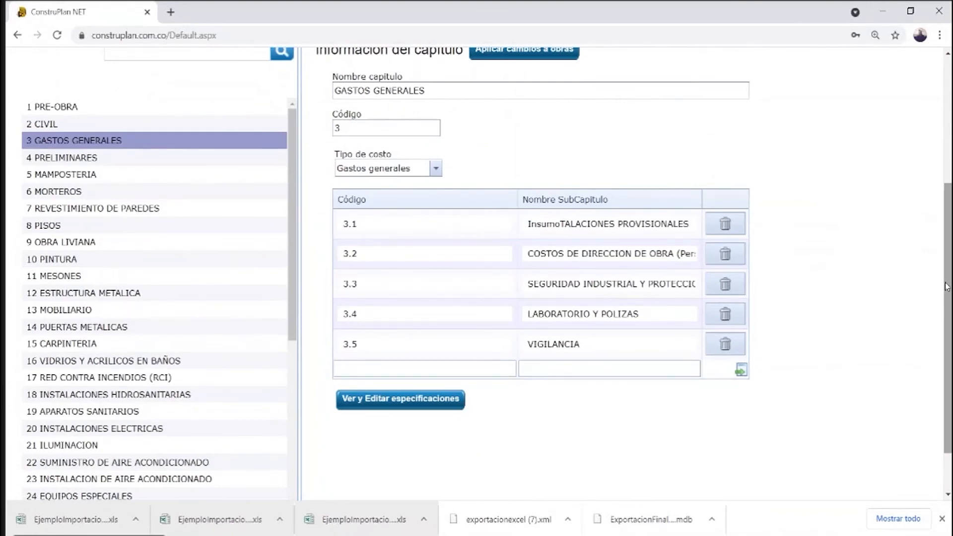
left_click_drag(947, 290, 941, 211)
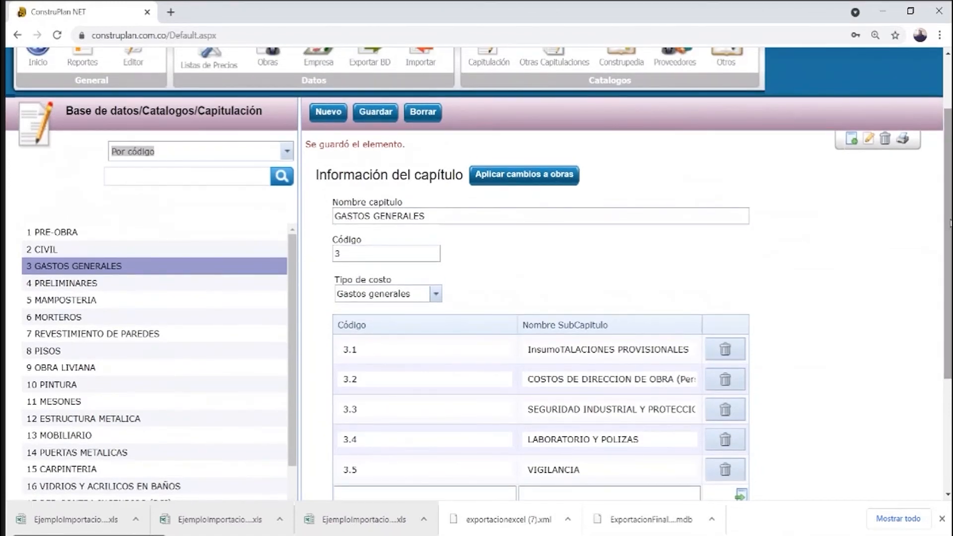
left_click_drag(949, 223, 949, 173)
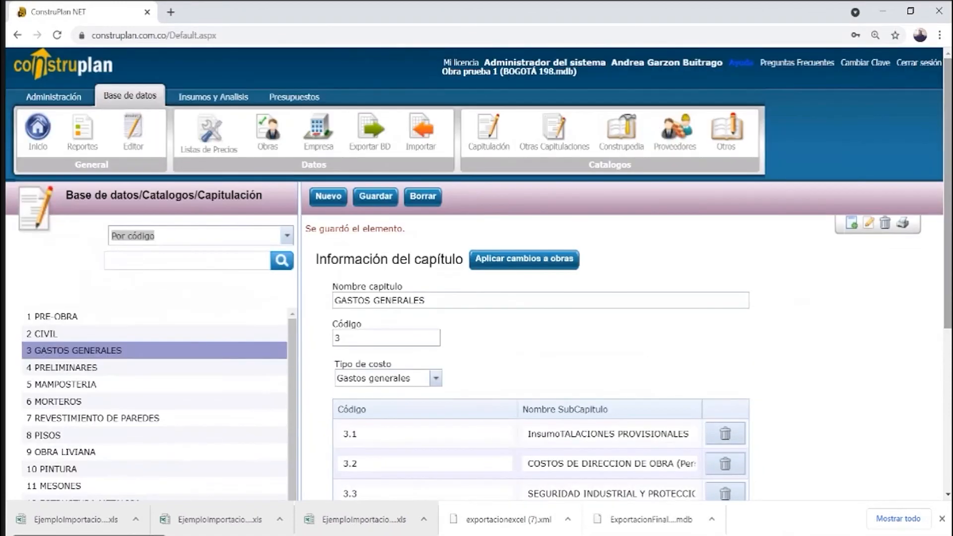
Open the Otras Capitulaciones catalogue and examine the subchapters and analyses of chapter 004 MAMPOSTERÍA, including subchapter 4.001.
left_click(570, 147)
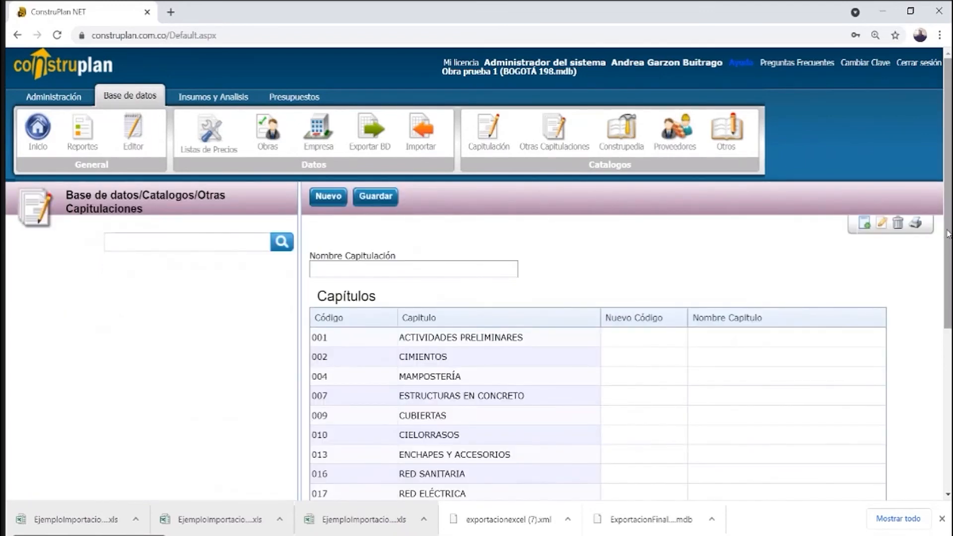
left_click_drag(948, 233, 948, 278)
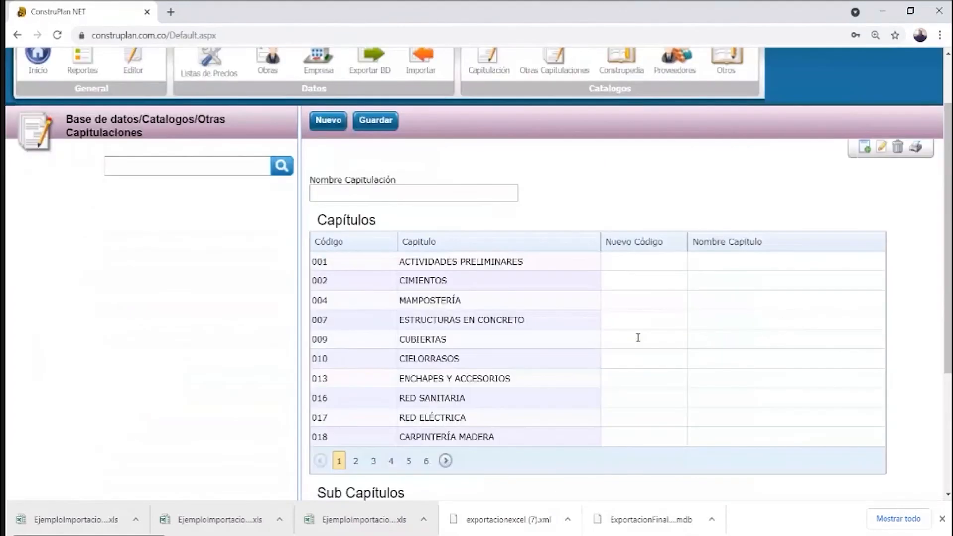
double_click(425, 304)
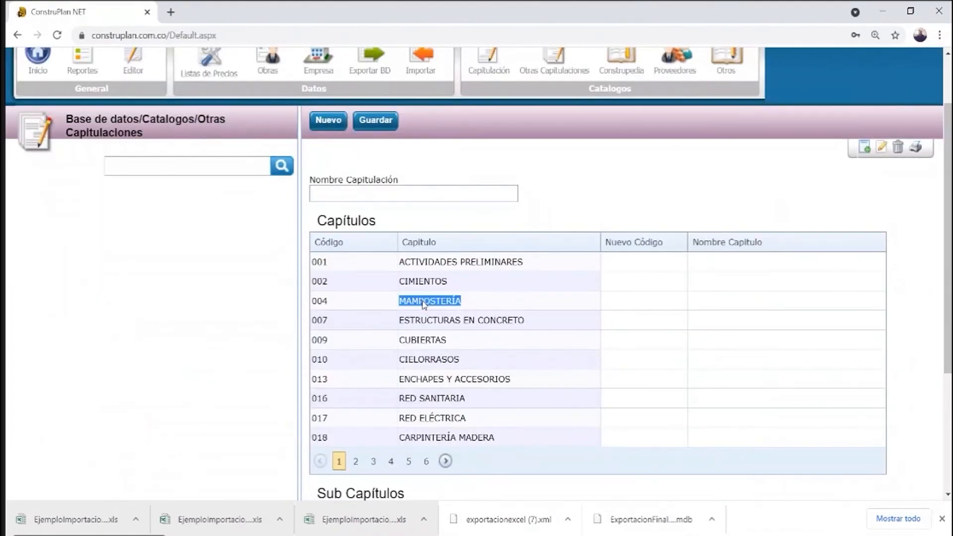
left_click_drag(946, 278, 942, 393)
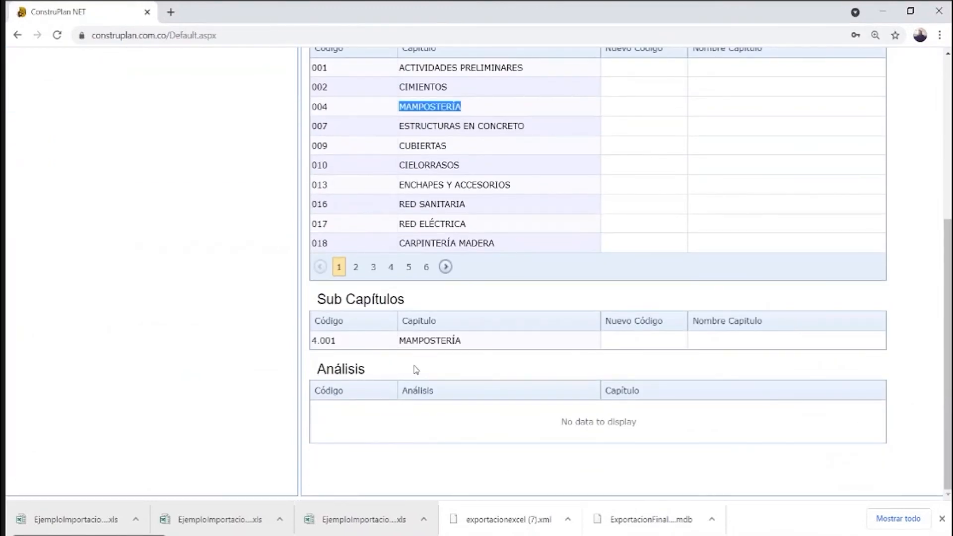
left_click(329, 345)
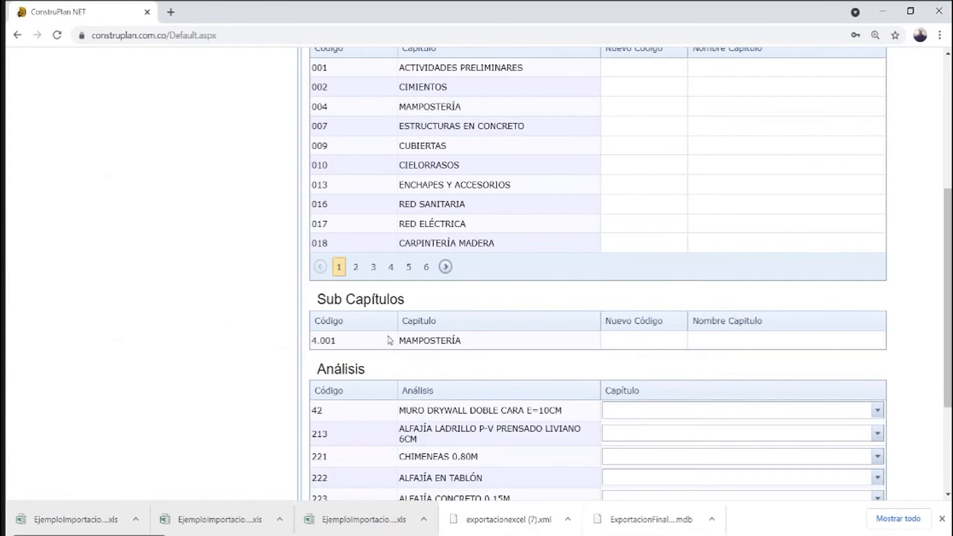
left_click_drag(948, 213, 943, 316)
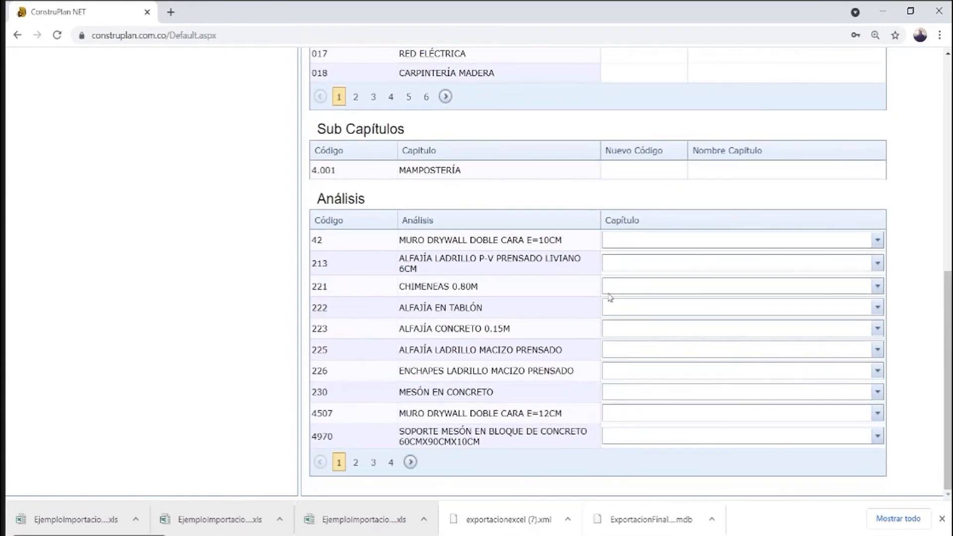
left_click(354, 463)
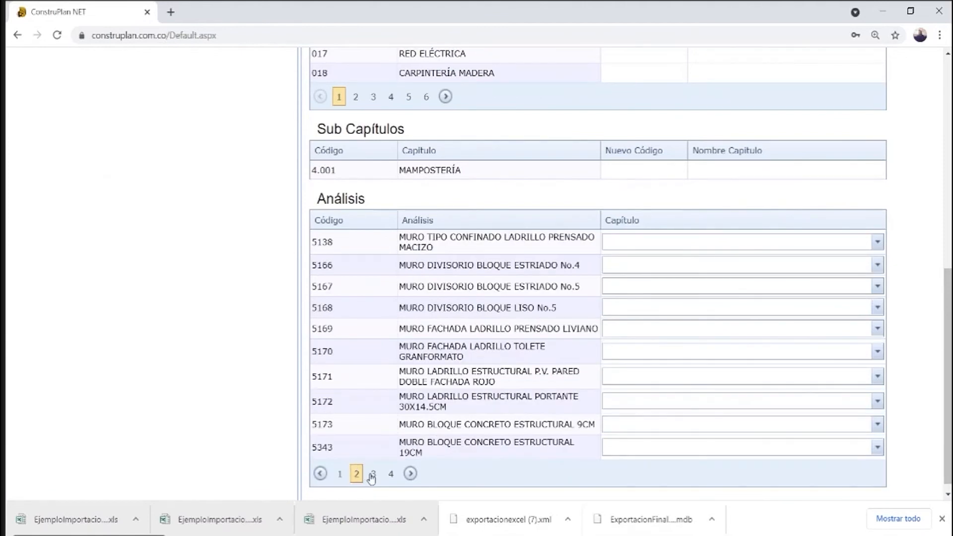
left_click(374, 476)
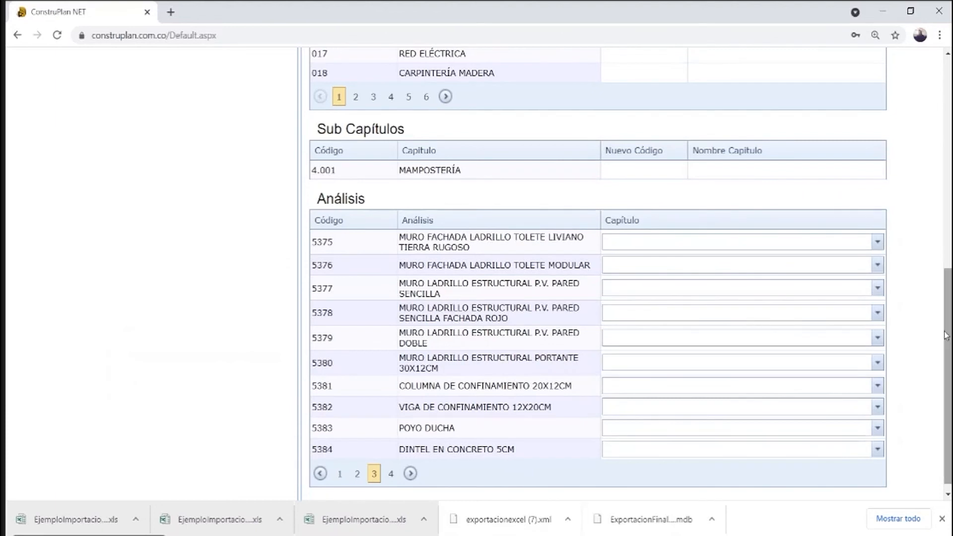
left_click_drag(947, 348, 949, 129)
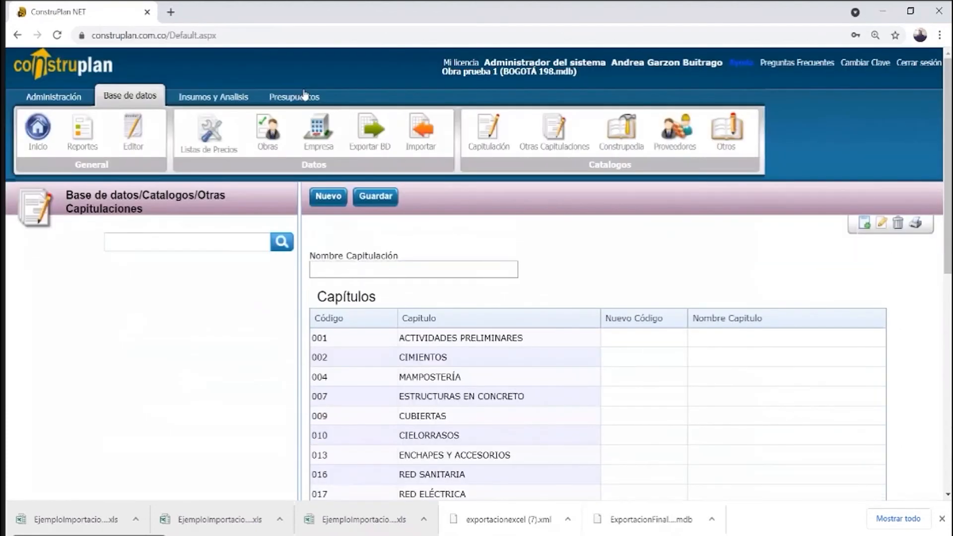
Open the budget quantities of Obra prueba 1, review the chapters with their analyses and collapse them all to chapter level.
left_click(302, 92)
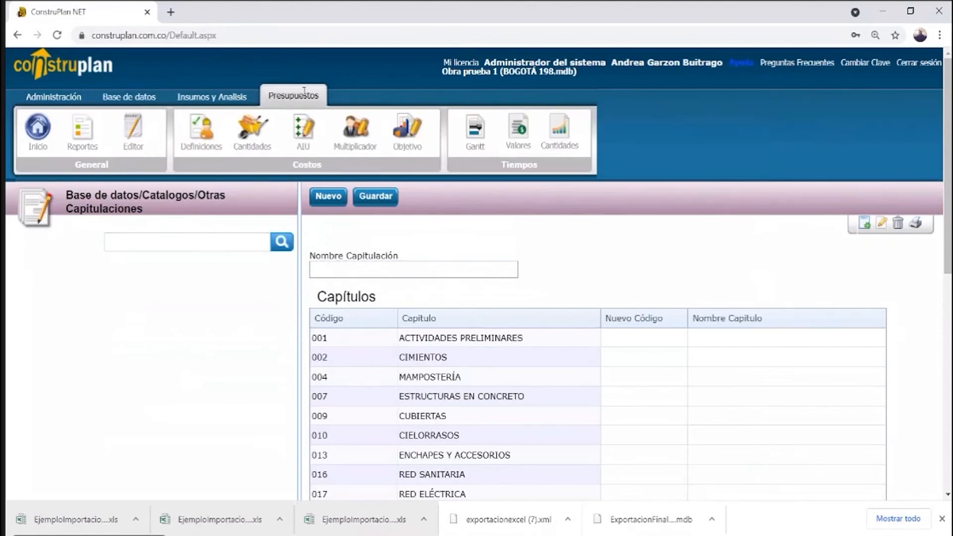
left_click(250, 139)
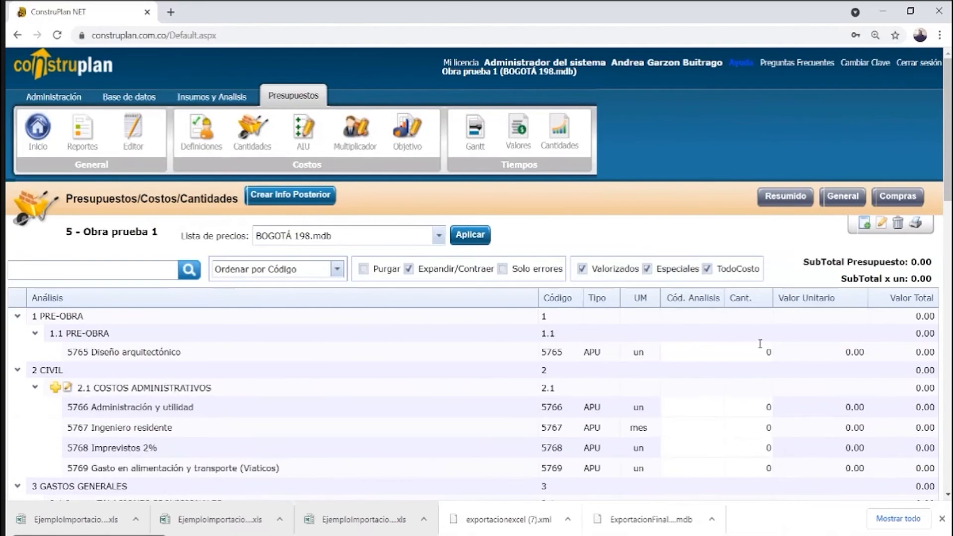
left_click_drag(946, 168, 939, 298)
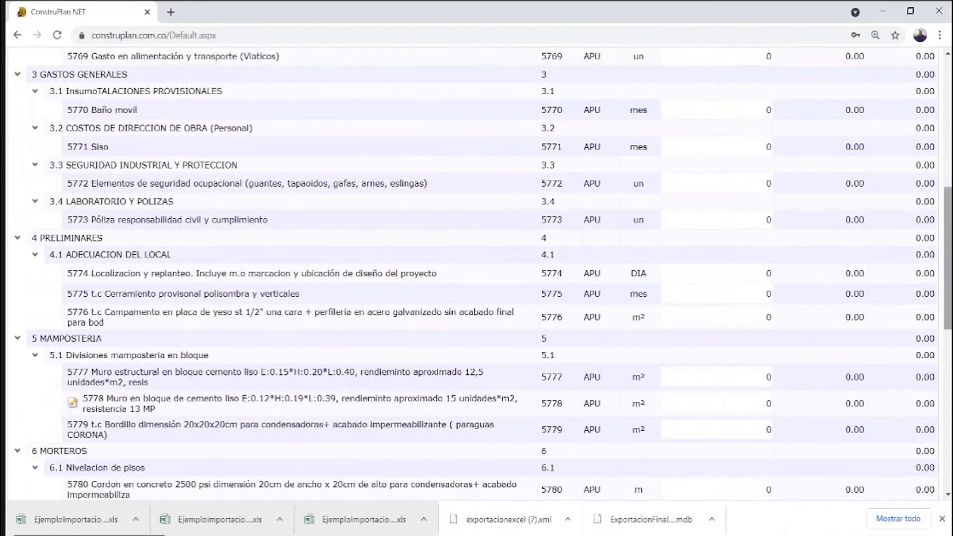
left_click_drag(948, 267, 947, 166)
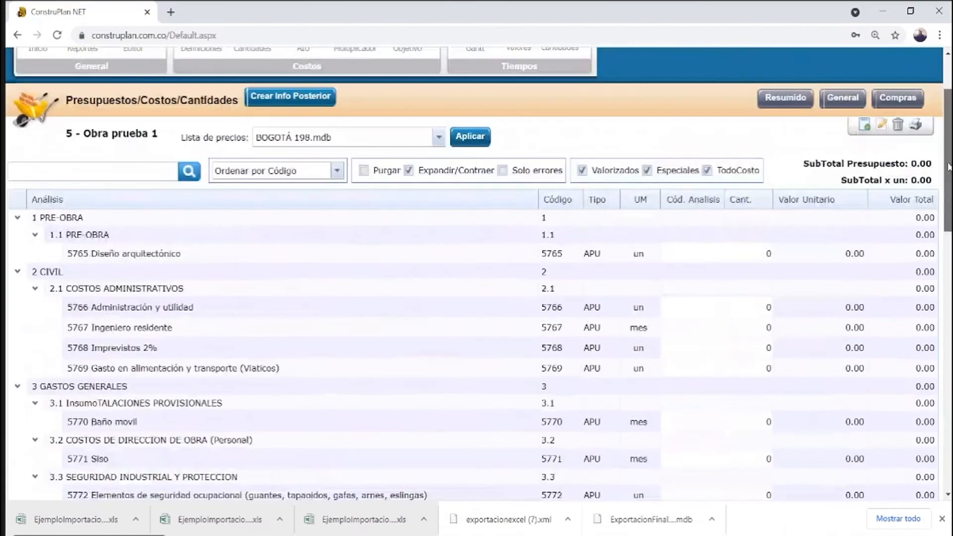
left_click(408, 171)
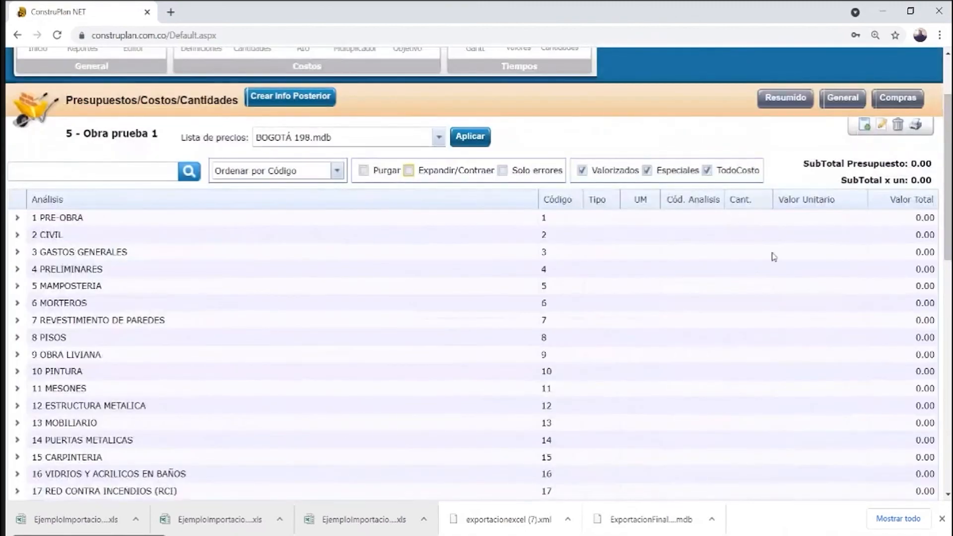
scroll(948, 201, "up", 2)
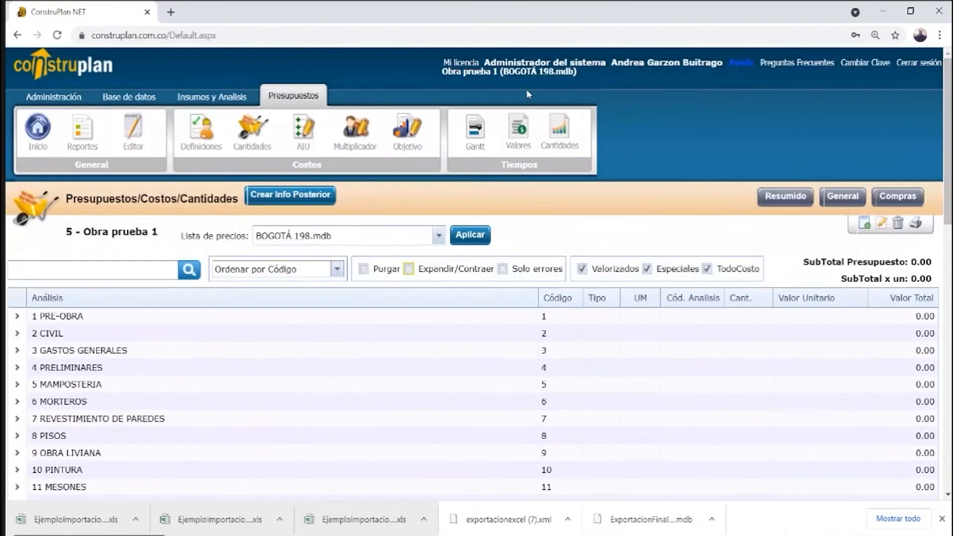
Open the Construpedia catalogue and view the entries for the analysis EXCAVACIÓN MECÁNICA and the resource HERRAMIENTA MENOR.
left_click(130, 99)
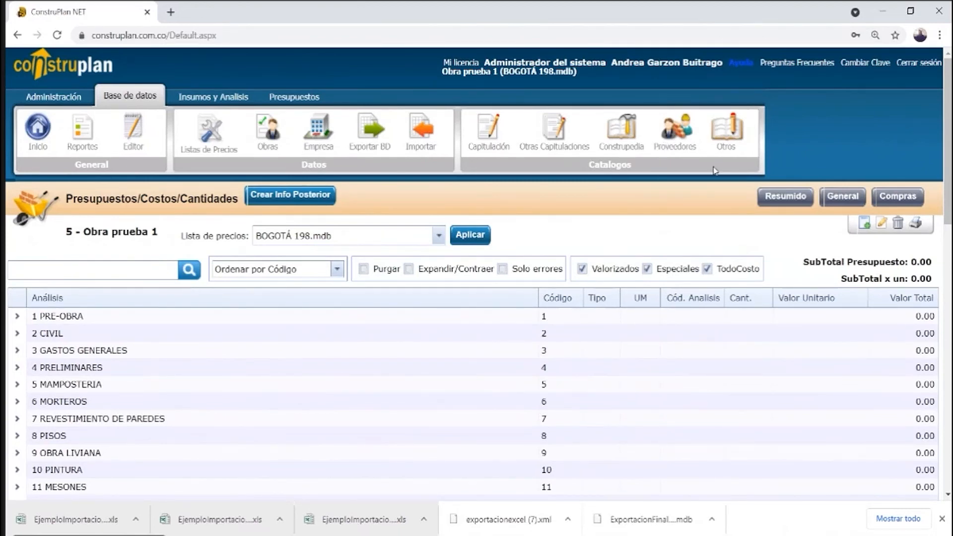
left_click(621, 133)
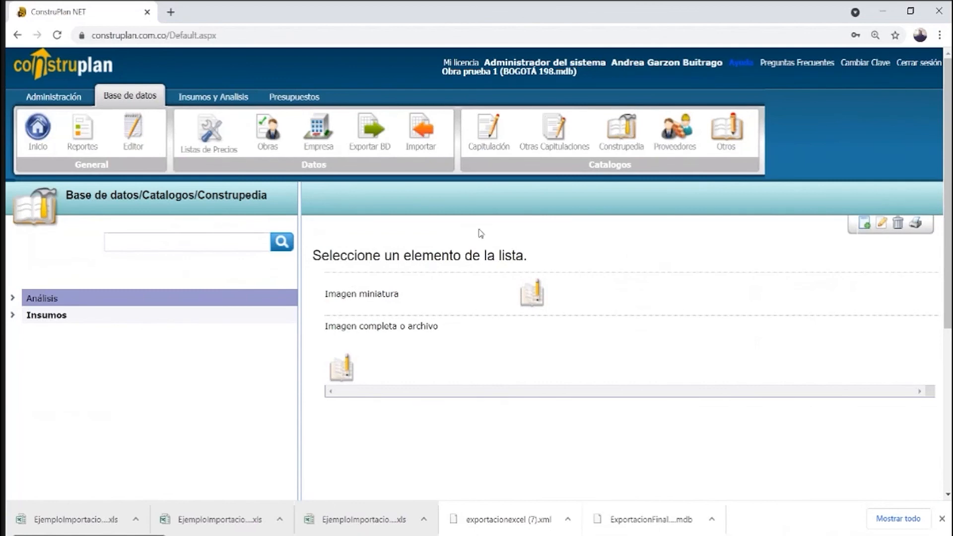
left_click(13, 299)
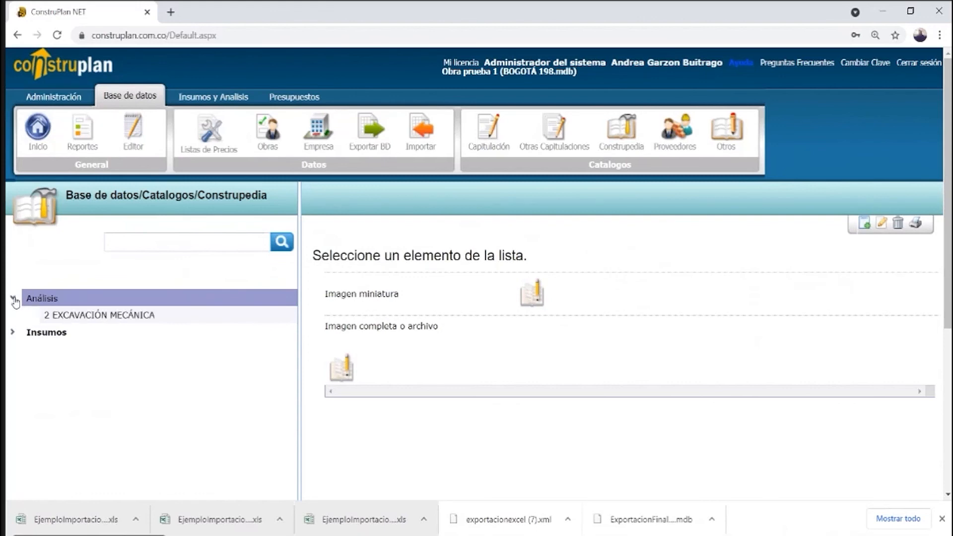
left_click(105, 321)
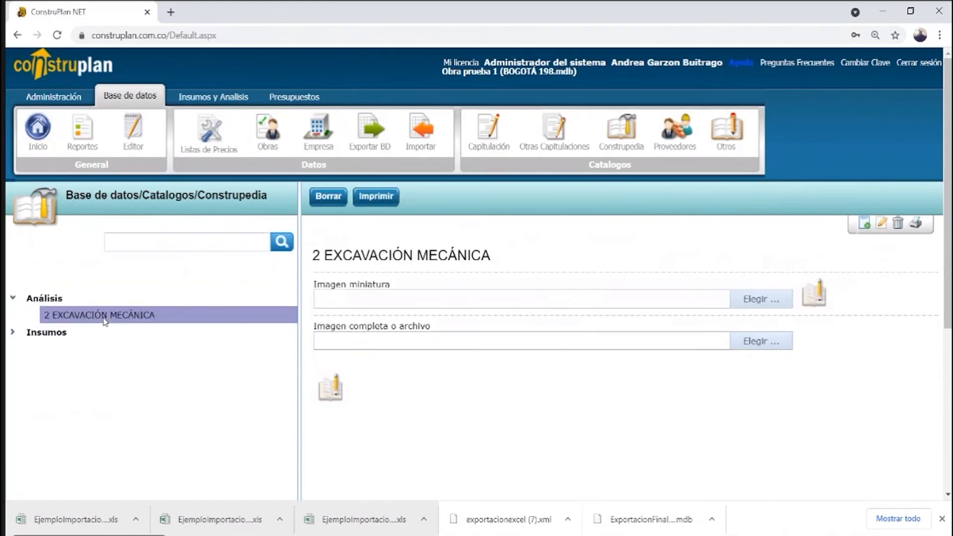
left_click(13, 334)
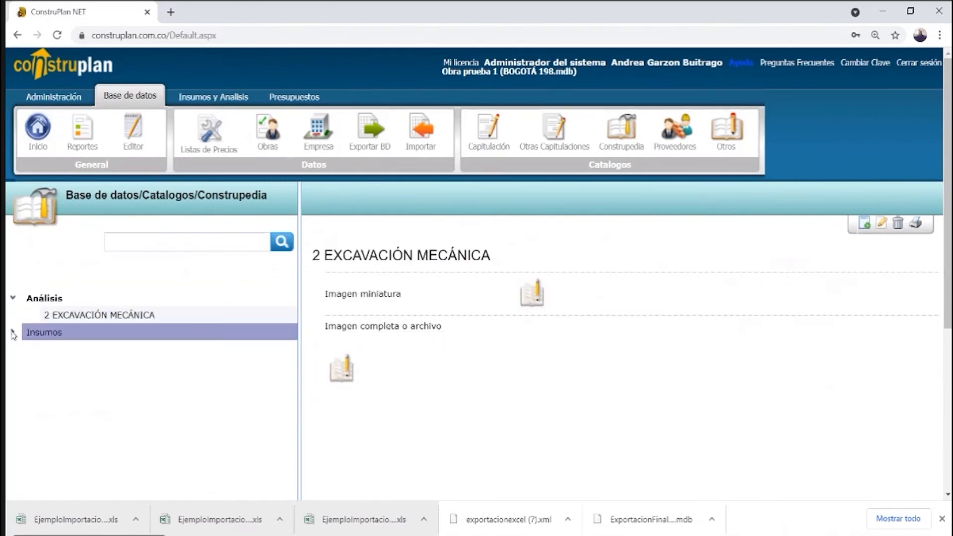
left_click(14, 334)
left_click(115, 352)
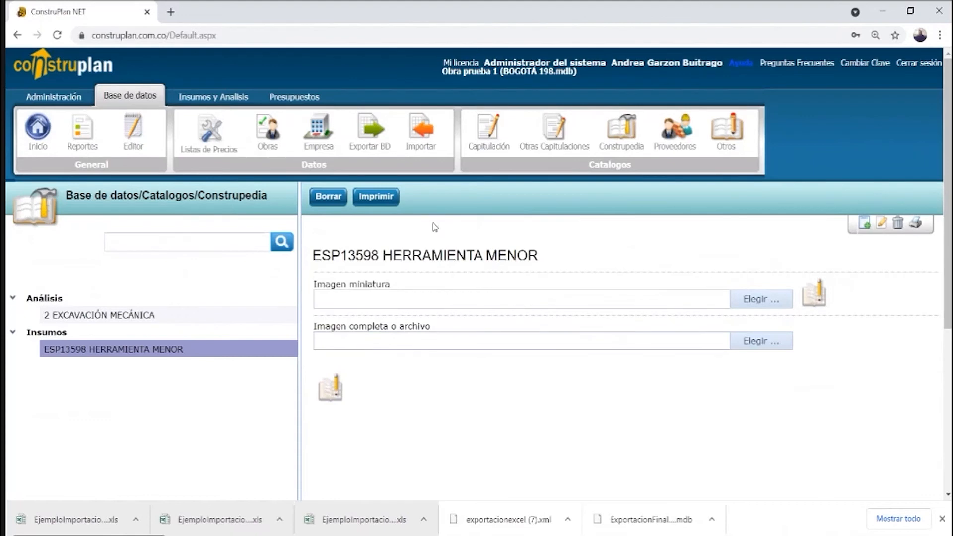
Preview the printable Construpedia report for HERRAMIENTA MENOR and close the report.
left_click(371, 197)
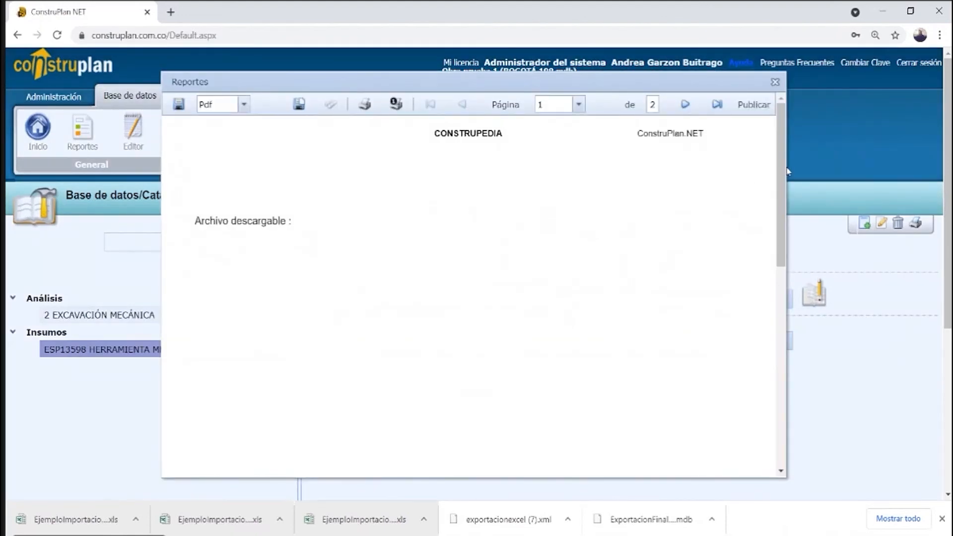
left_click_drag(780, 164, 795, 79)
left_click(775, 83)
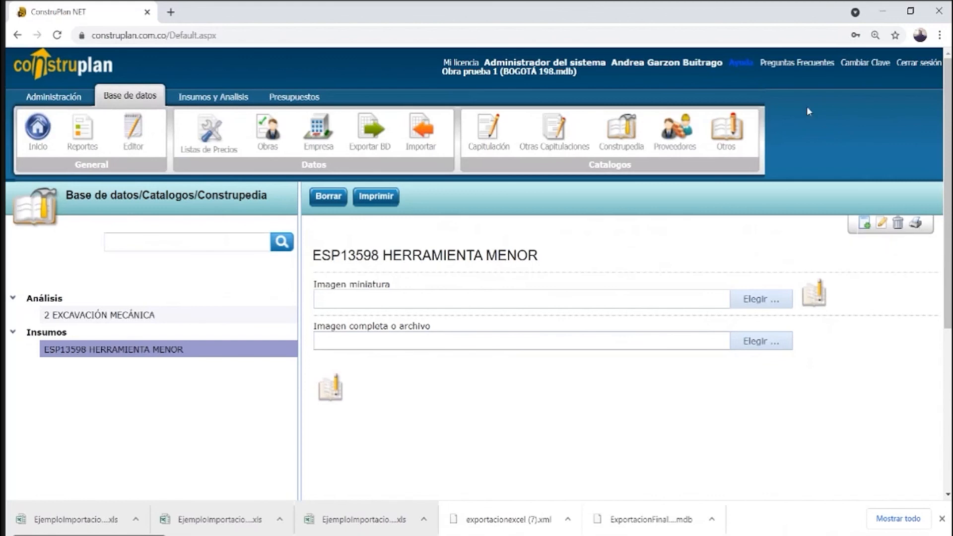
Open the Proveedores catalogue, review the supplier record of 3m Colombia S.A. and view its city's information form.
left_click(679, 144)
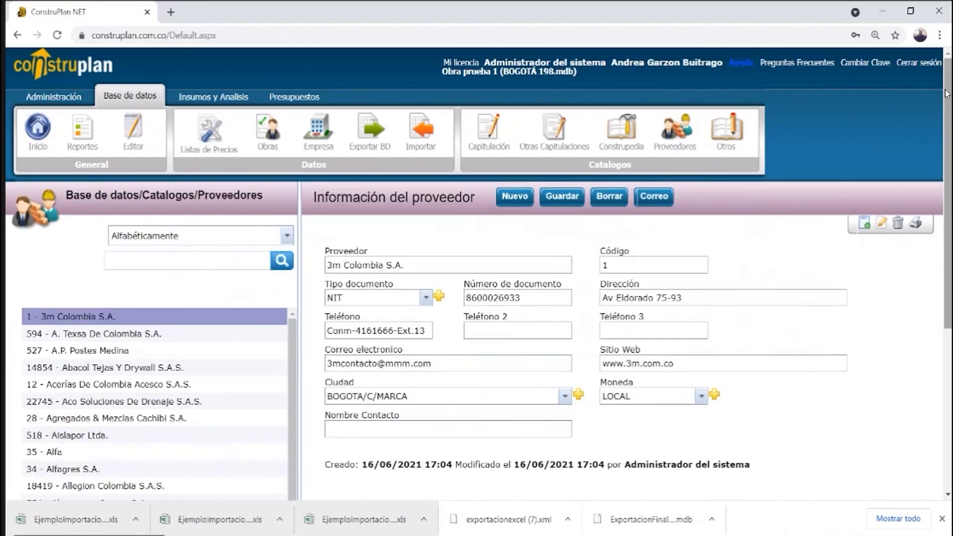
left_click_drag(948, 93, 609, 261)
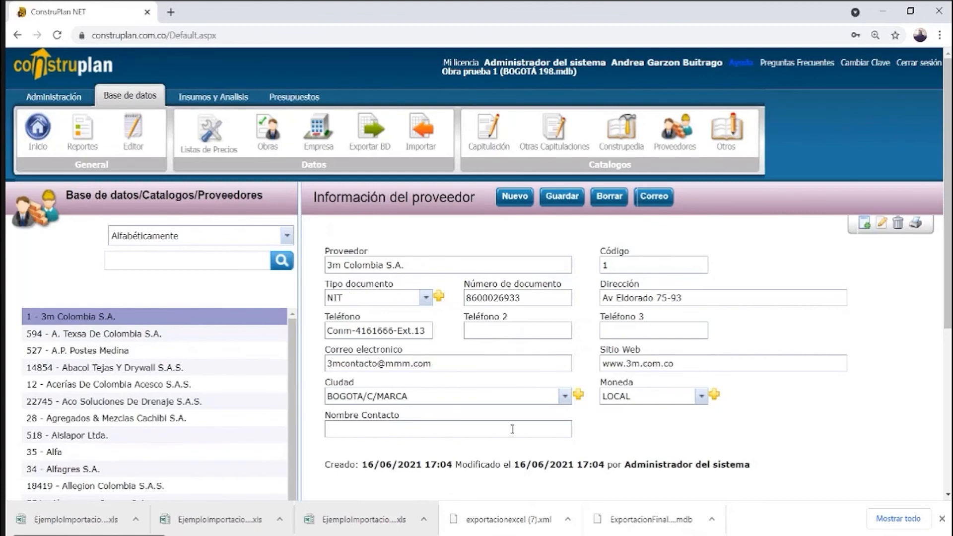
left_click(579, 396)
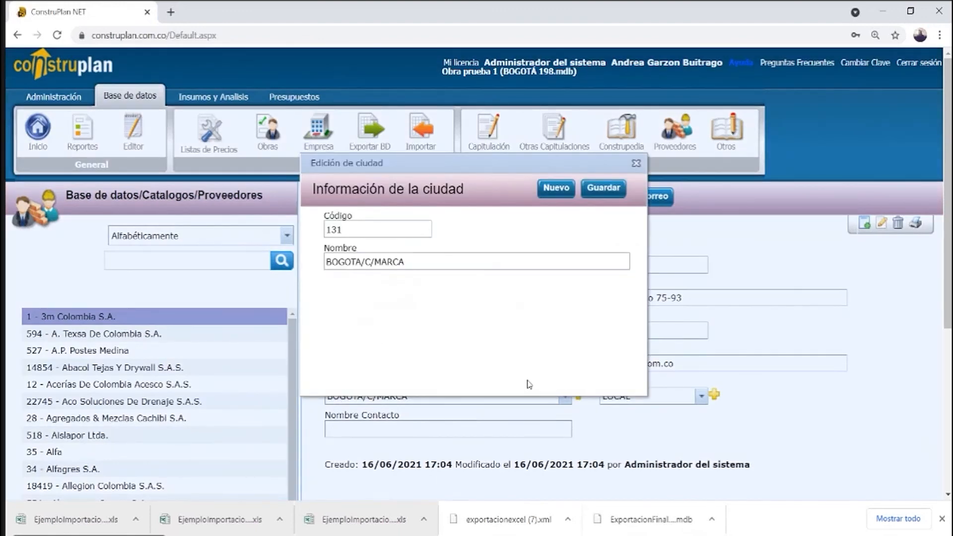
left_click(635, 164)
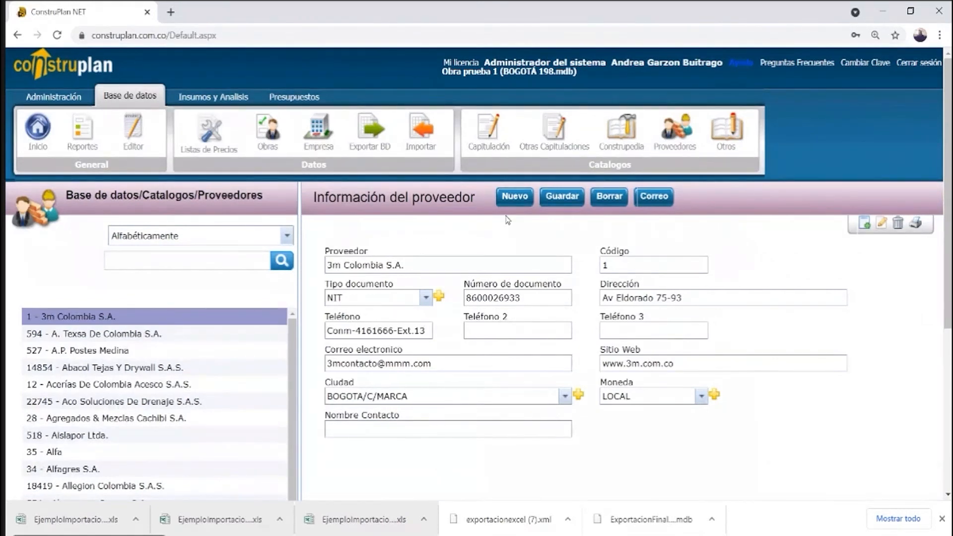
Open the Otros catalogue and examine its lists of Grupos, Unidades de medida, Ciudades and Monedas.
left_click(726, 139)
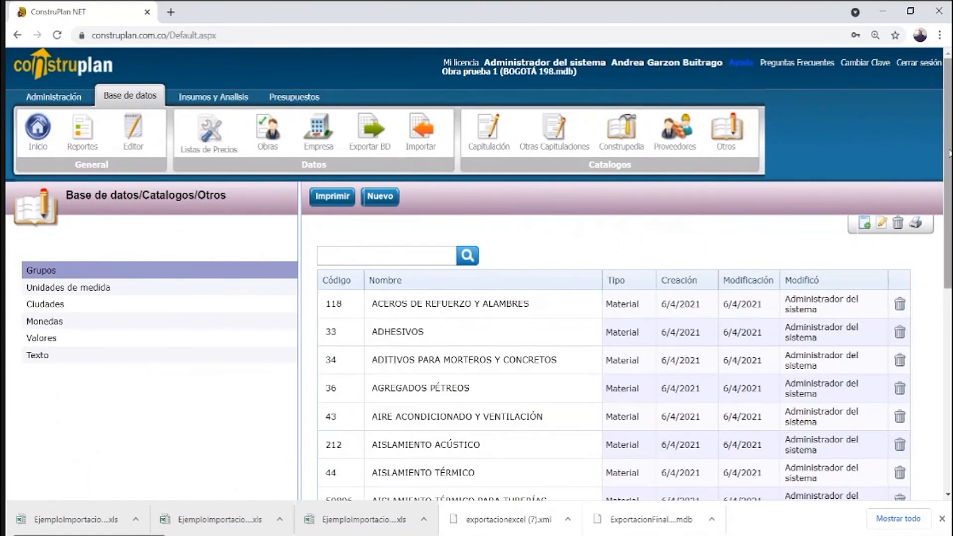
left_click_drag(945, 153, 945, 212)
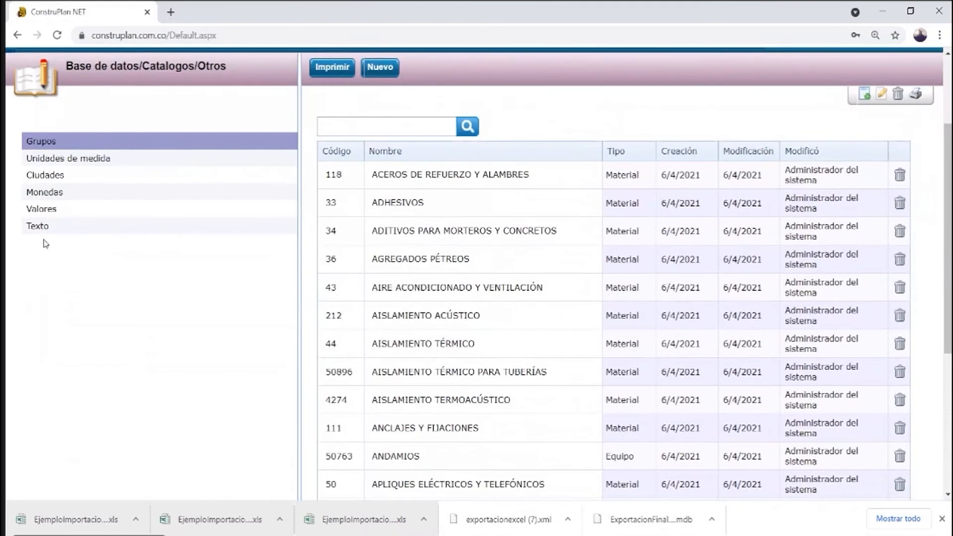
left_click(63, 160)
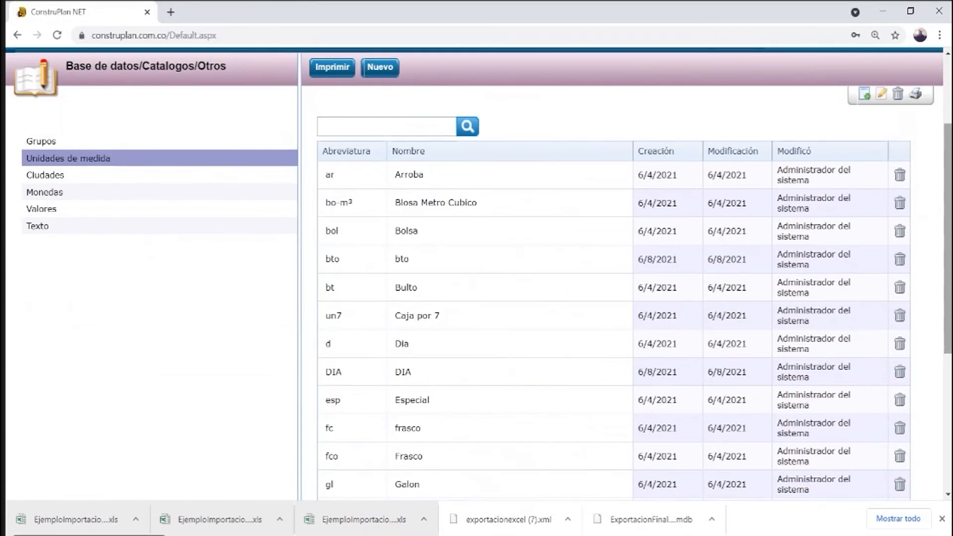
left_click_drag(949, 170, 764, 368)
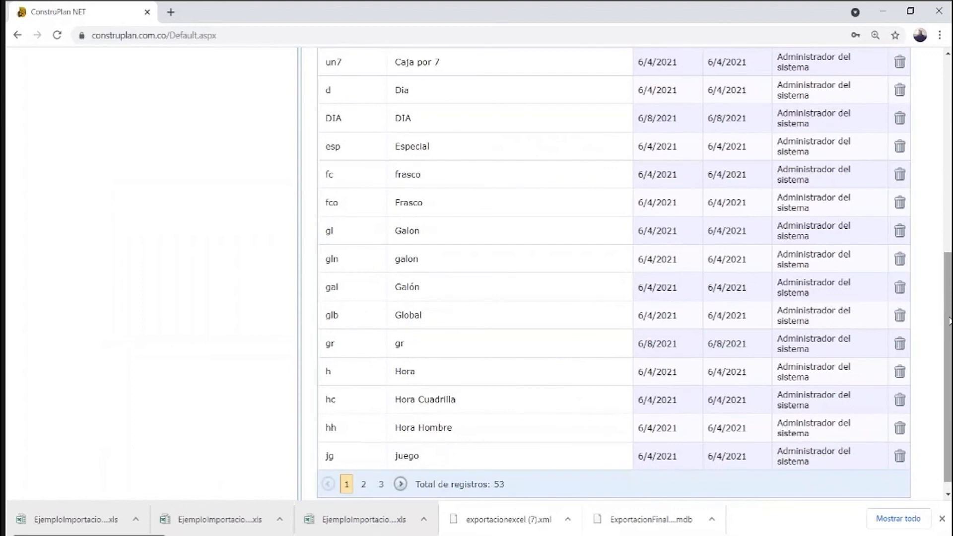
left_click_drag(948, 322, 943, 214)
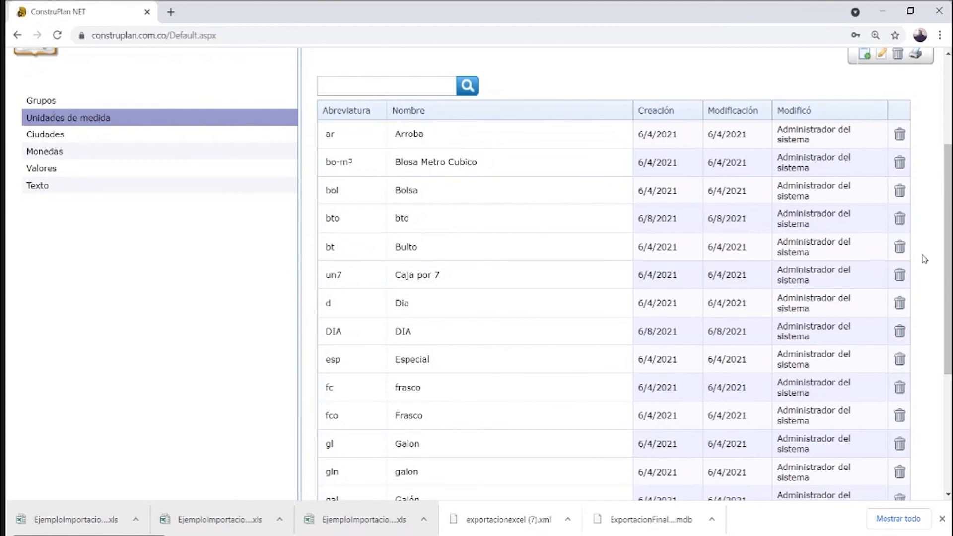
left_click_drag(945, 267, 948, 169)
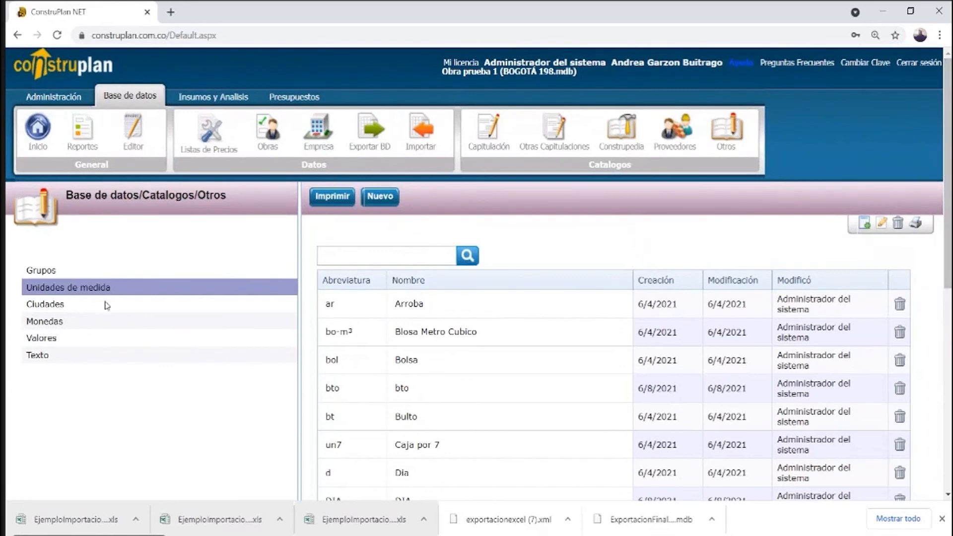
left_click(46, 305)
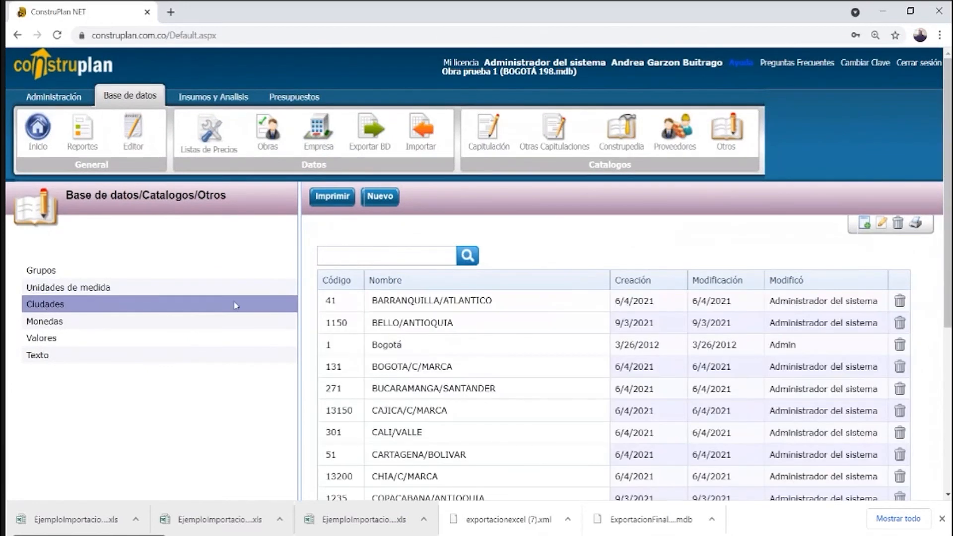
left_click(35, 325)
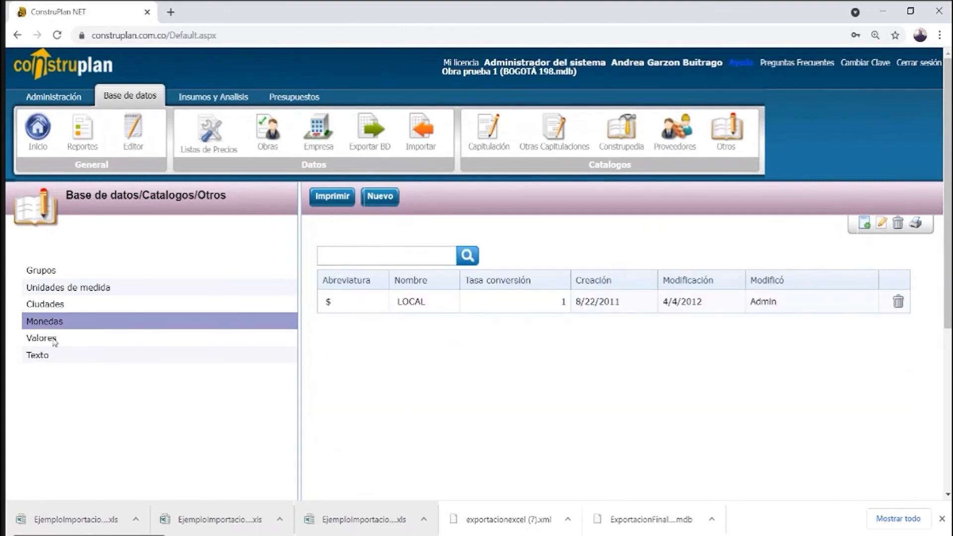
Examine the Valores list of the Otros catalogue, including % Prestacion mano de obra and Calcular Especiales Anidando.
left_click(55, 341)
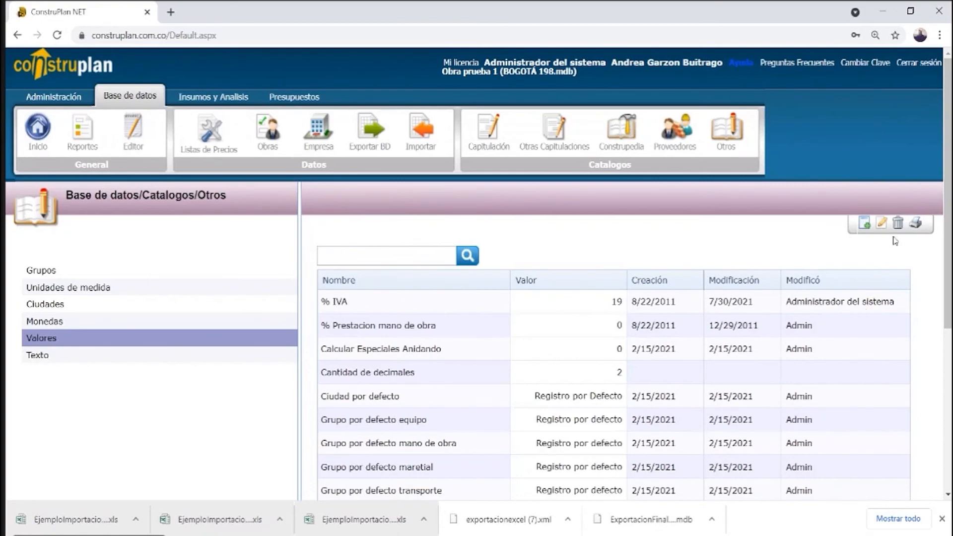
left_click_drag(948, 166, 947, 301)
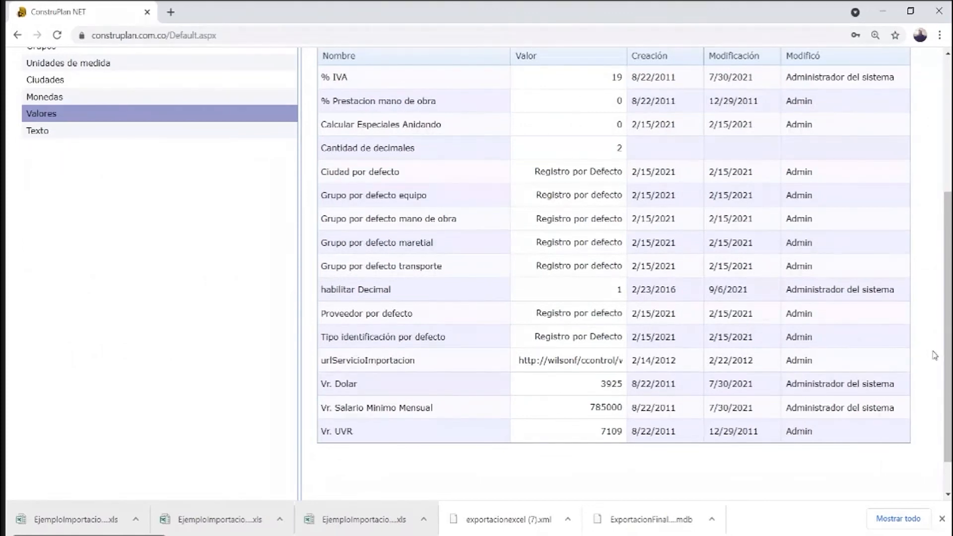
mouse_move(949, 339)
left_mouse_down()
mouse_move(950, 367)
mouse_move(949, 334)
left_mouse_up()
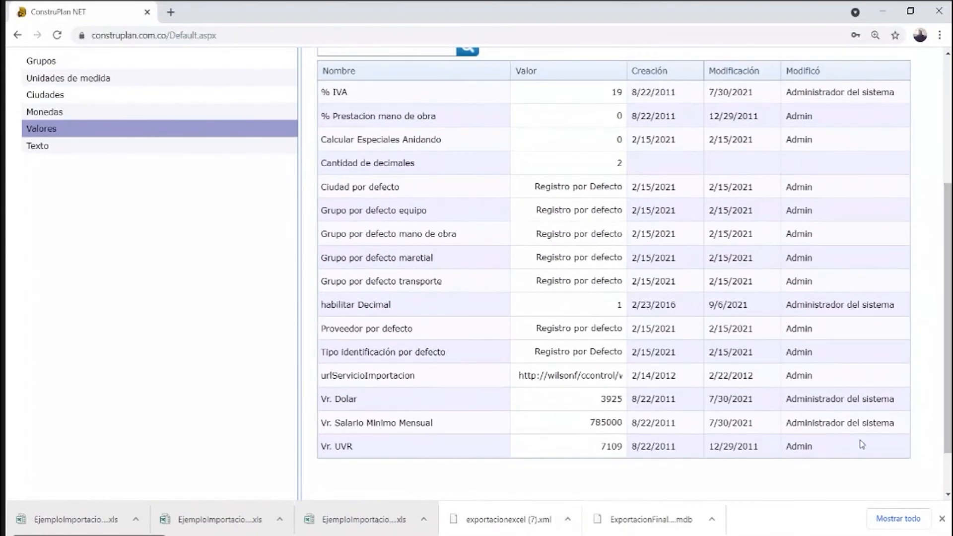
left_click_drag(948, 415, 947, 386)
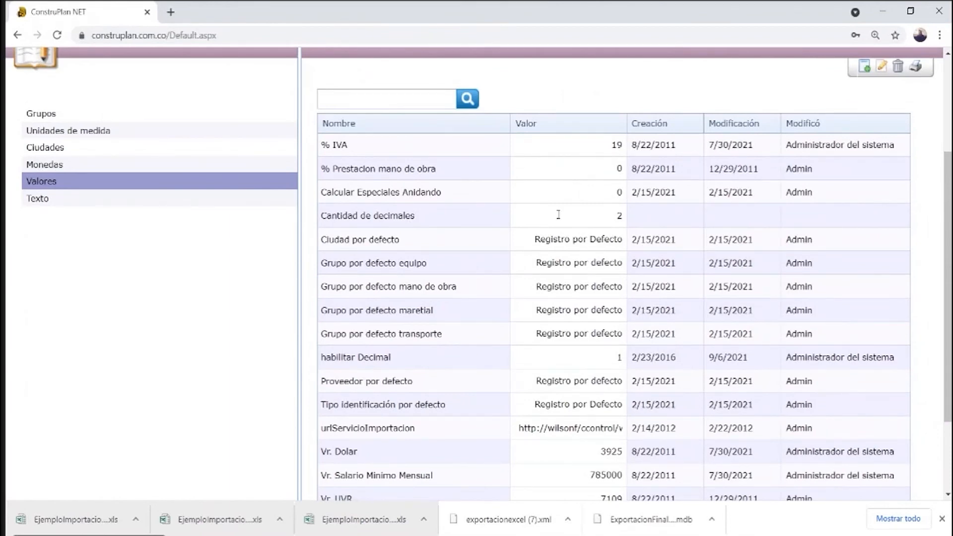
left_click(593, 188)
left_click(539, 169)
Examine the Texto list of interface labels in the Otros catalogue.
left_click(41, 203)
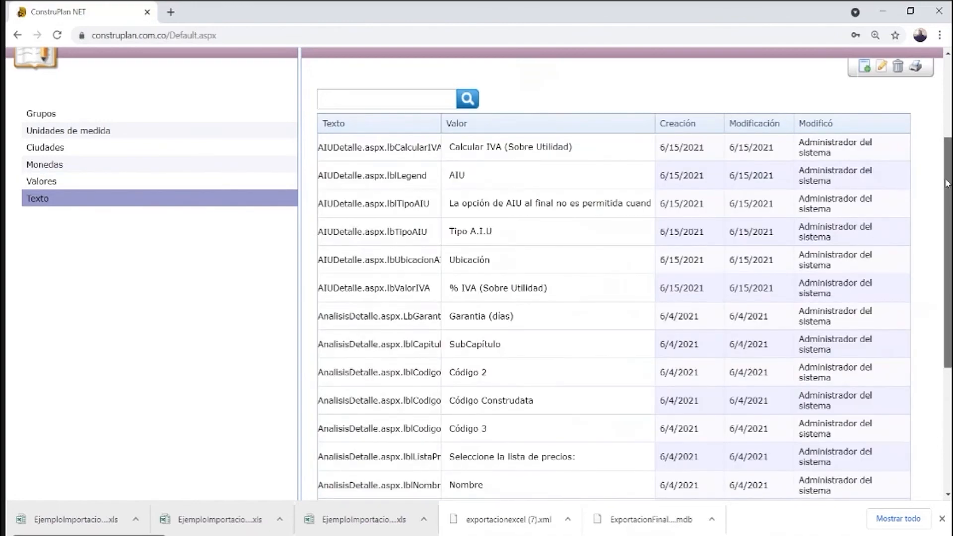
left_click_drag(945, 193, 927, 338)
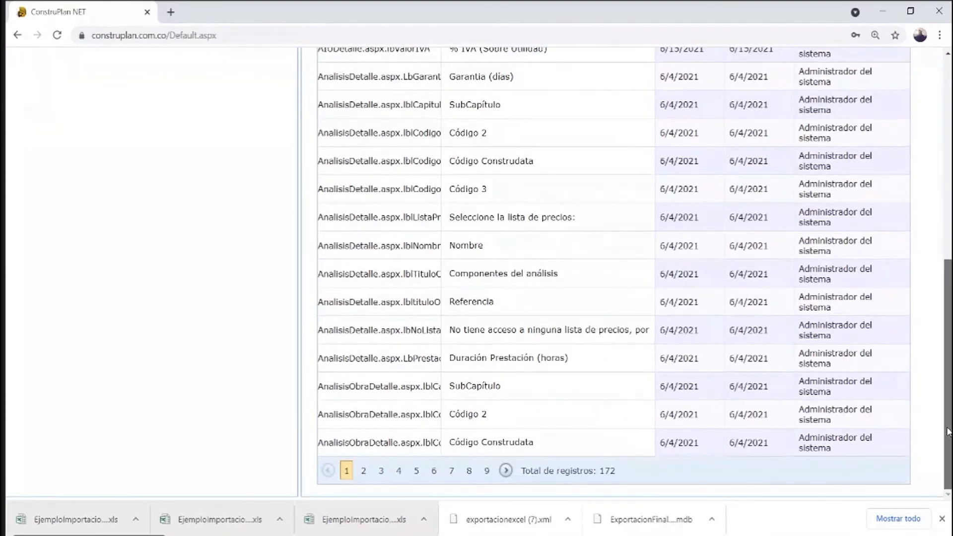
left_click_drag(945, 426, 945, 266)
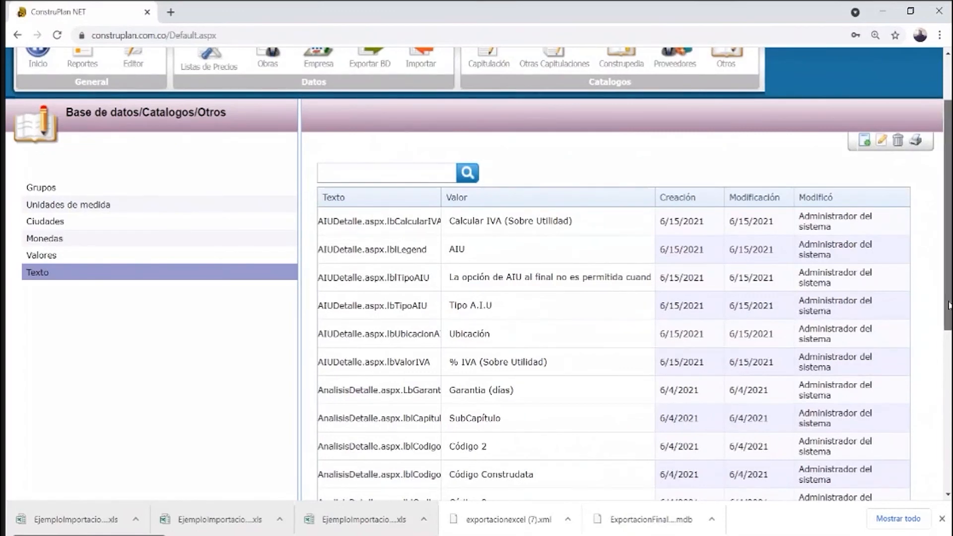
left_click_drag(942, 303, 942, 263)
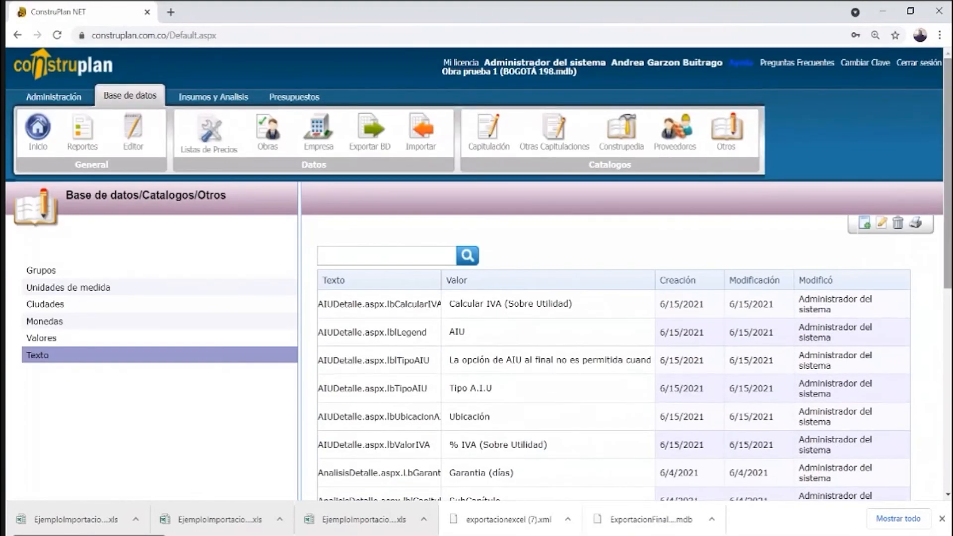